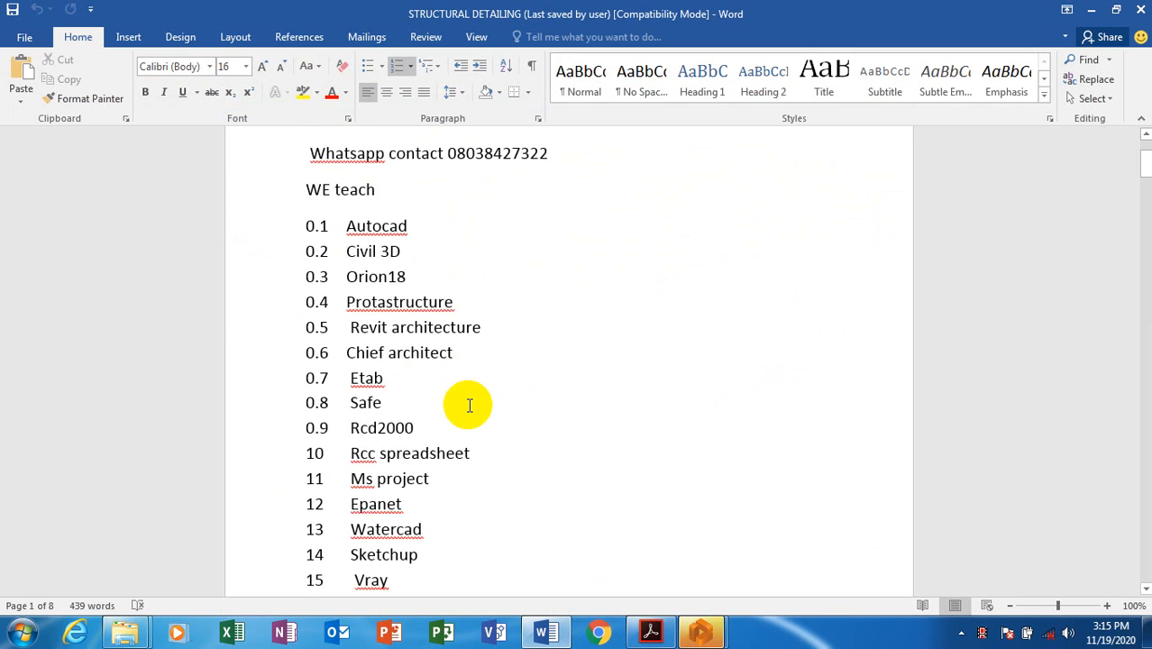
pyautogui.scroll(1, 469, 405)
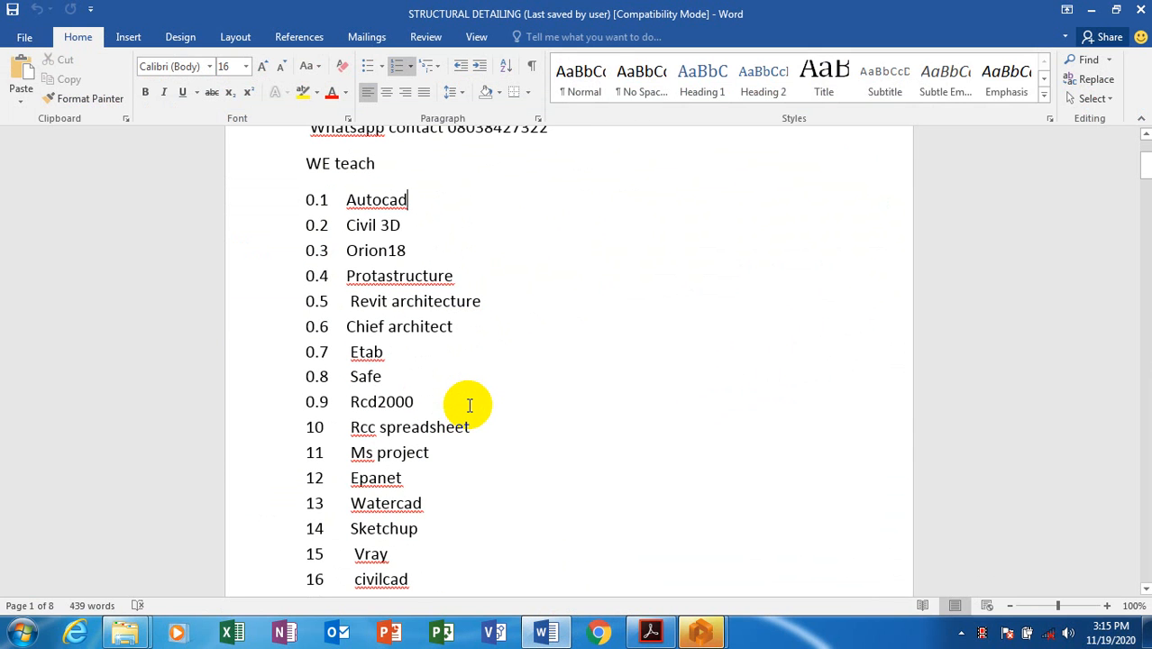
pyautogui.scroll(1, 469, 406)
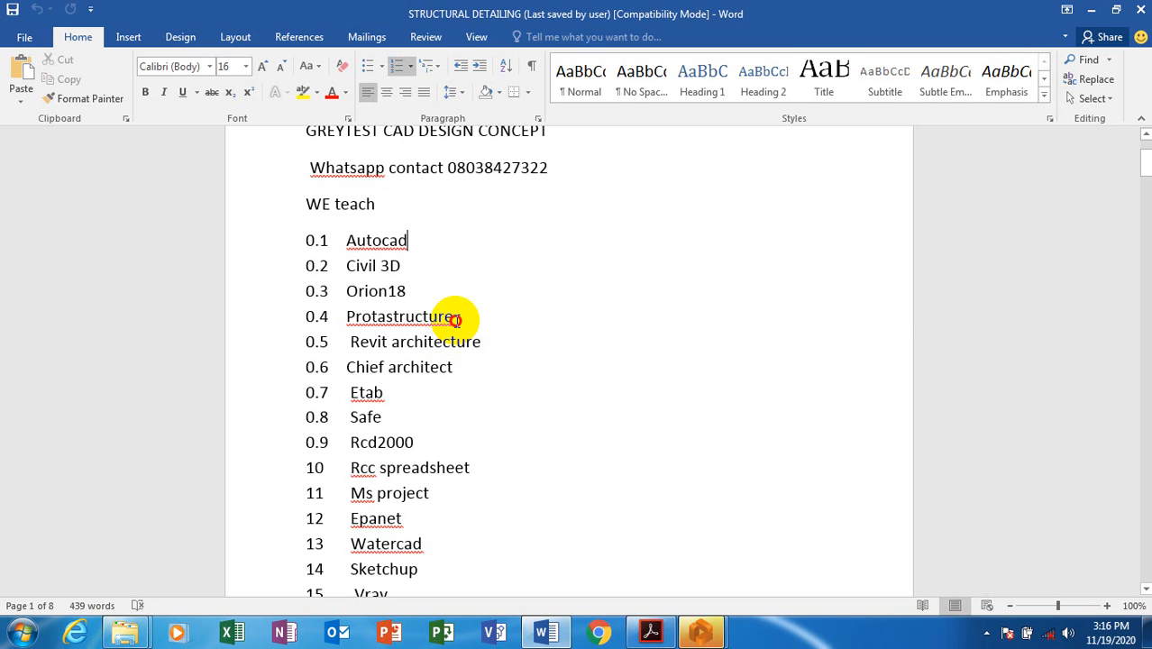
pyautogui.click(455, 318)
# Step: Switch to the Open Project window of ProtaDetails and create a new project with the code pile_foundation
pyautogui.moveTo(701, 636)
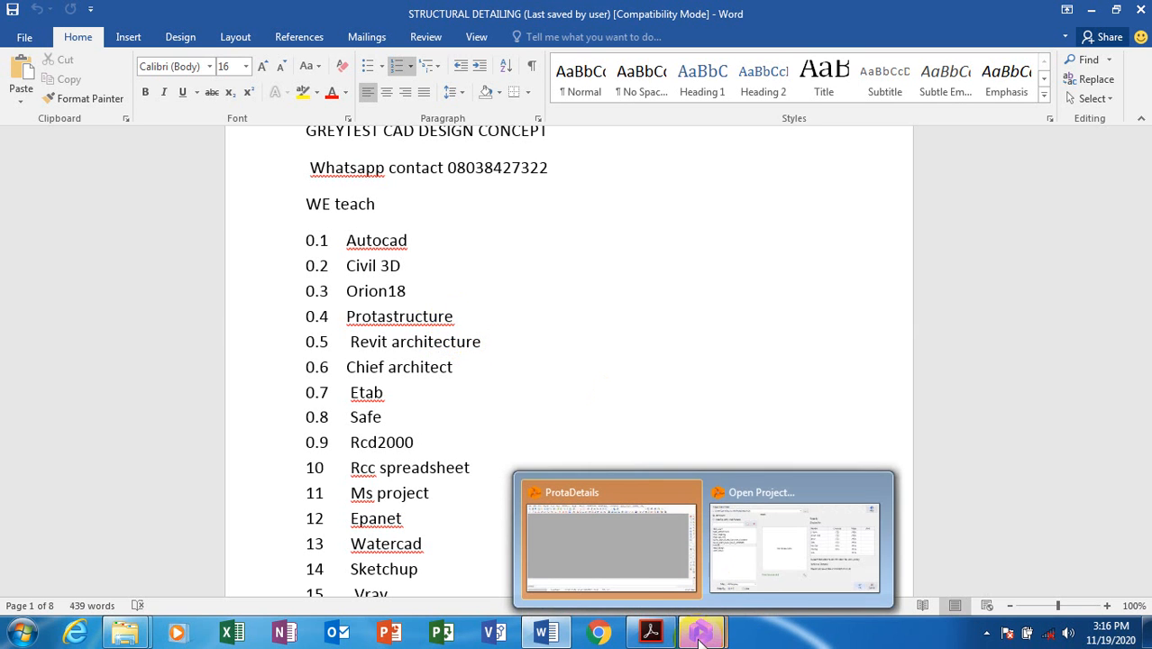
pyautogui.click(763, 554)
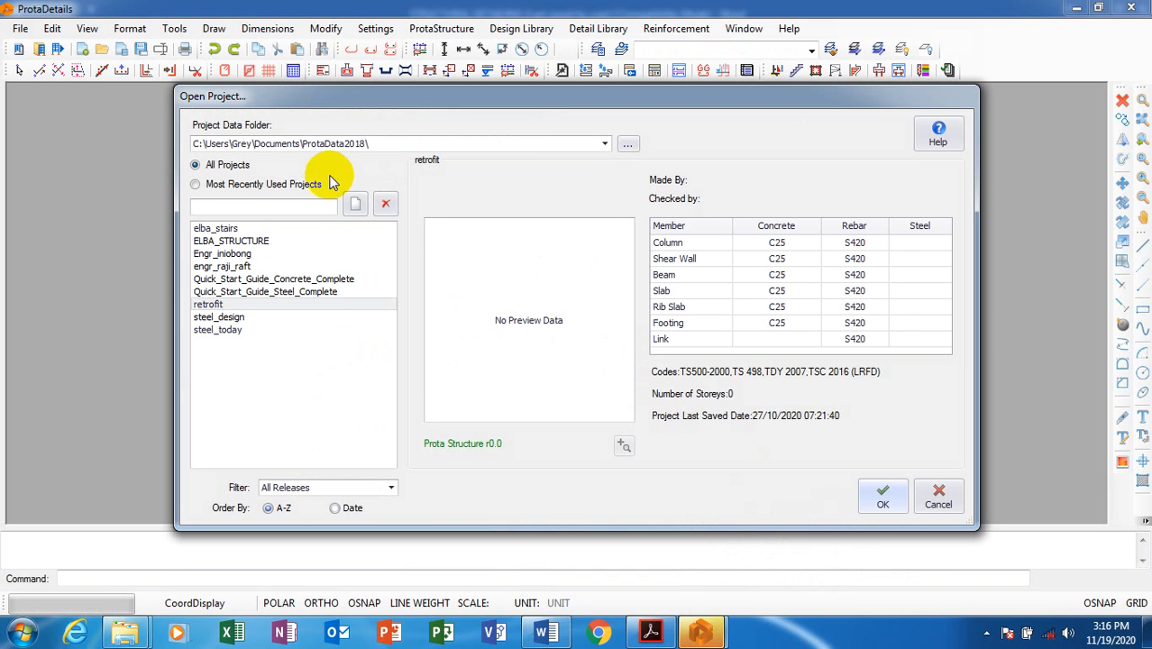
pyautogui.click(357, 207)
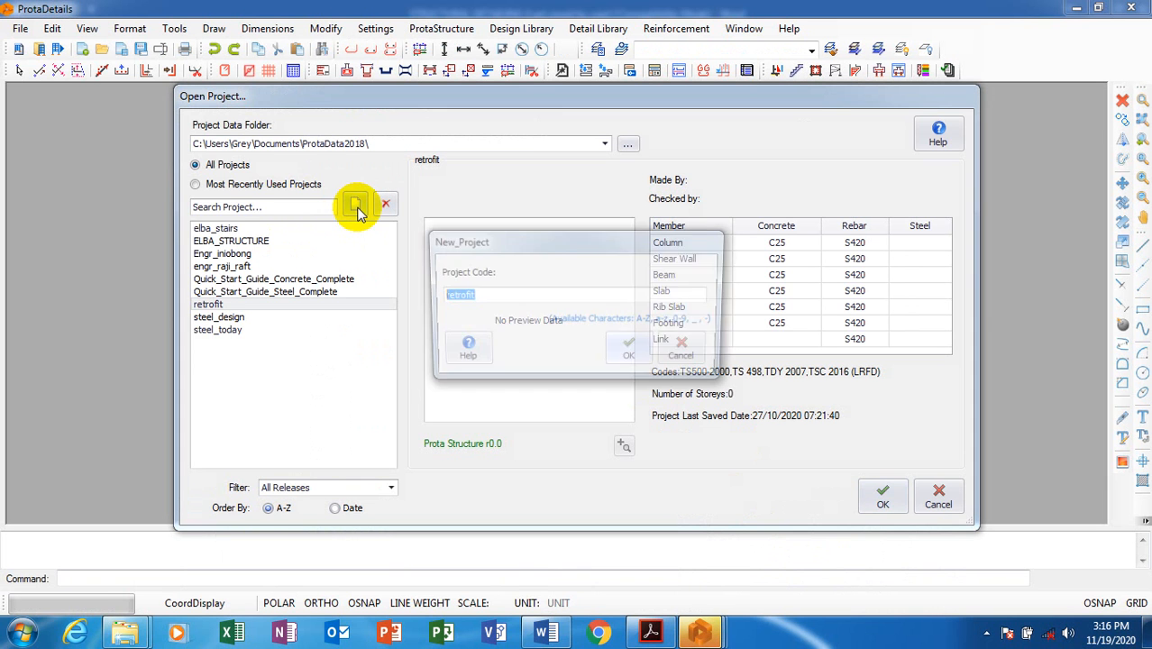
pyautogui.write('pile')
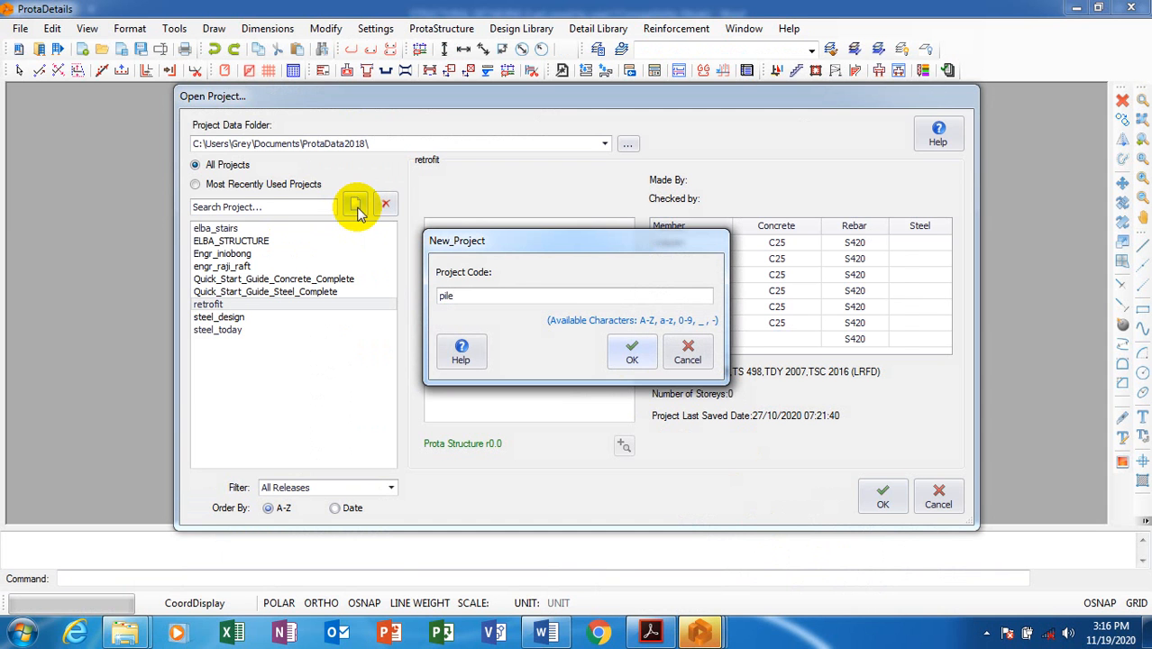
pyautogui.write('_foundation')
pyautogui.click(629, 353)
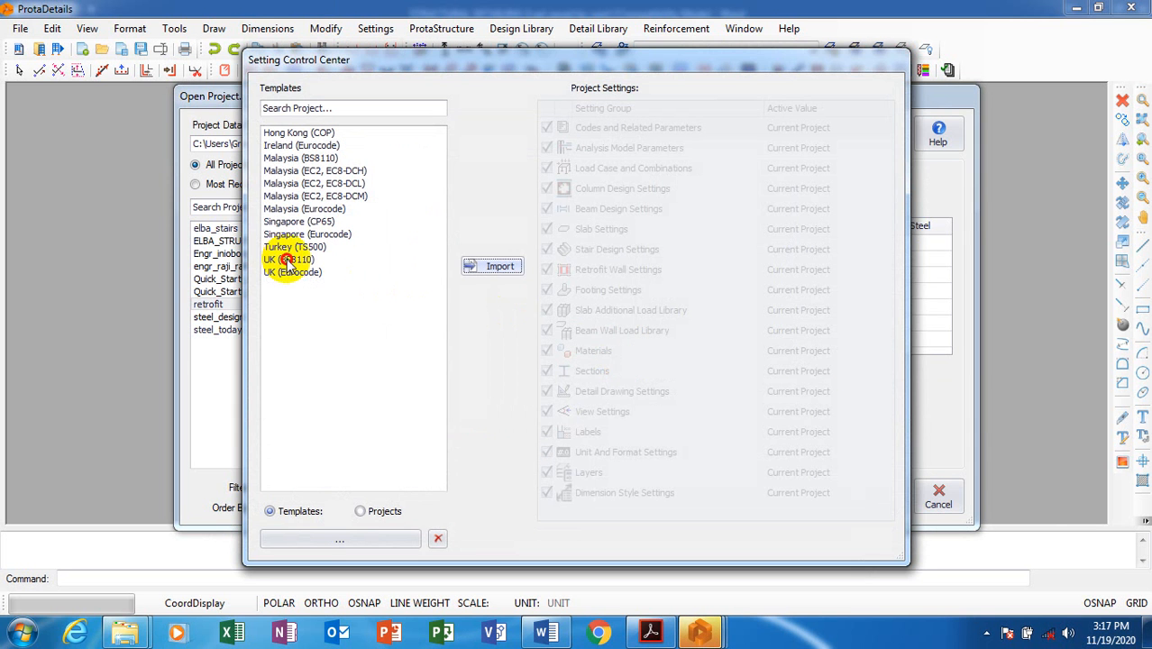
# Step: Import the UK (BS8110) template settings into the new project and dismiss the error message
pyautogui.click(279, 259)
pyautogui.click(495, 266)
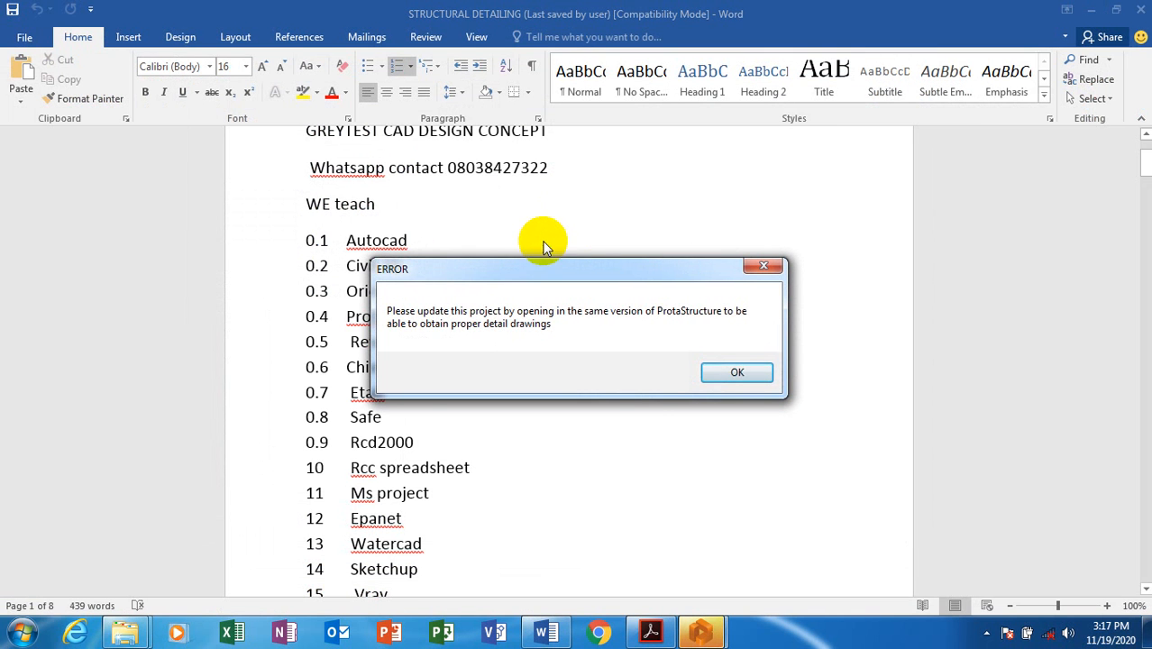
pyautogui.click(721, 379)
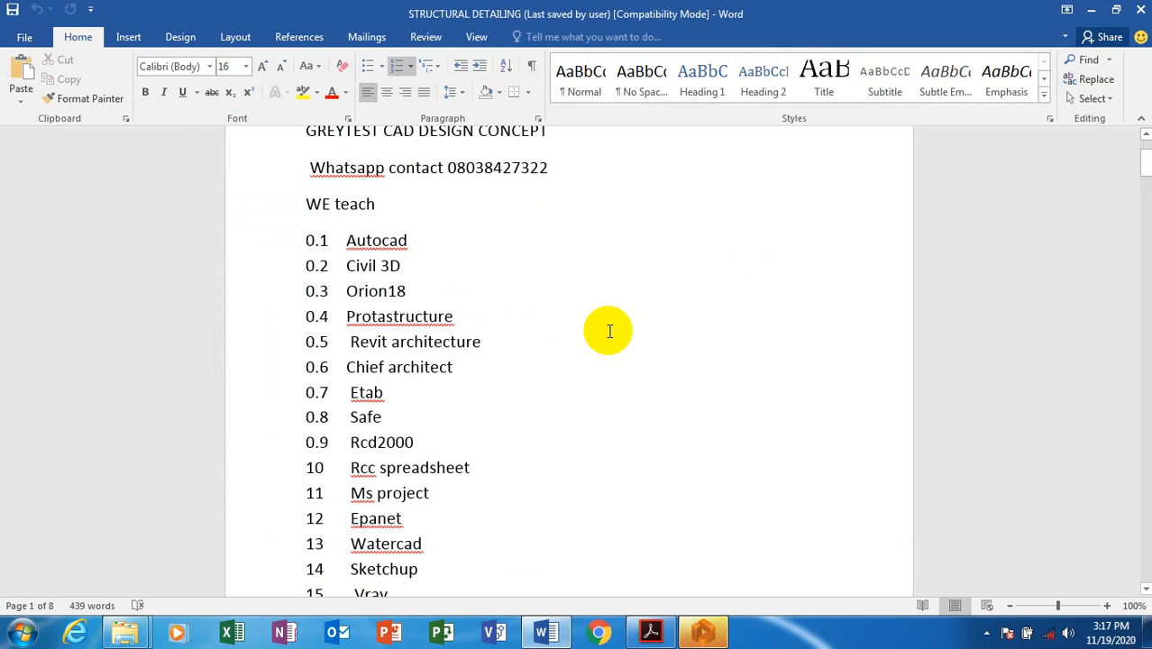
# Step: Switch back to ProtaDetails and start a new drawing in the pile_foundation project
pyautogui.moveTo(705, 629)
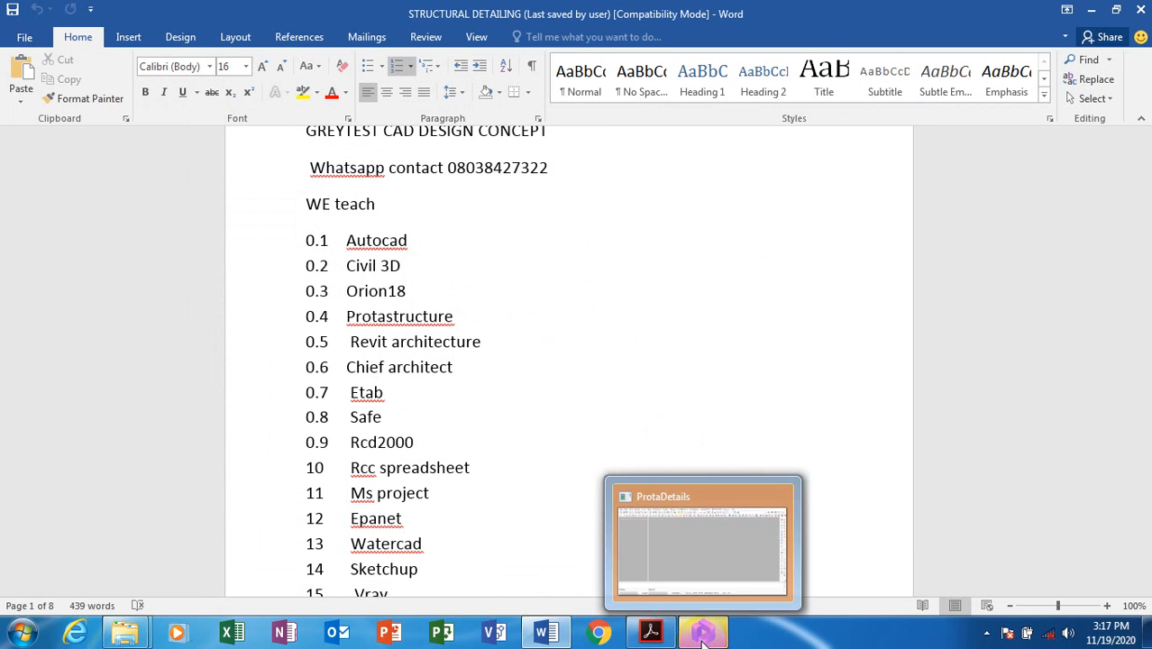
pyautogui.click(726, 566)
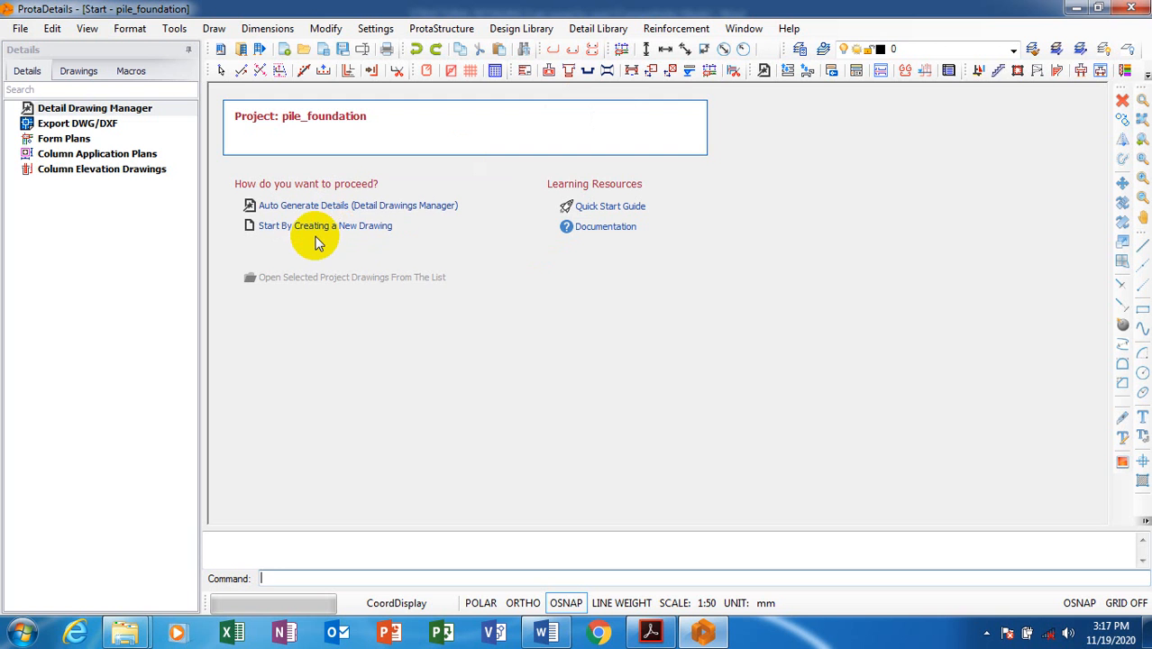
pyautogui.click(332, 227)
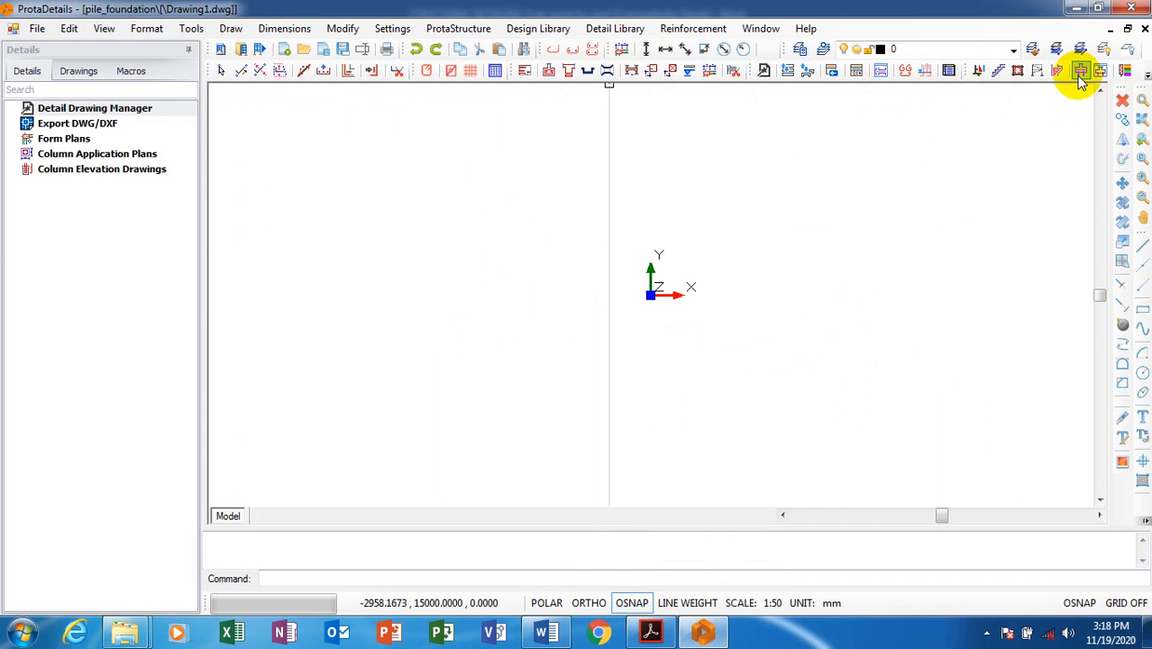
# Step: Start a Pile Design, keeping label P1, a circular section and the bored pile type, and set the stirrup type to Spiral
pyautogui.click(1132, 76)
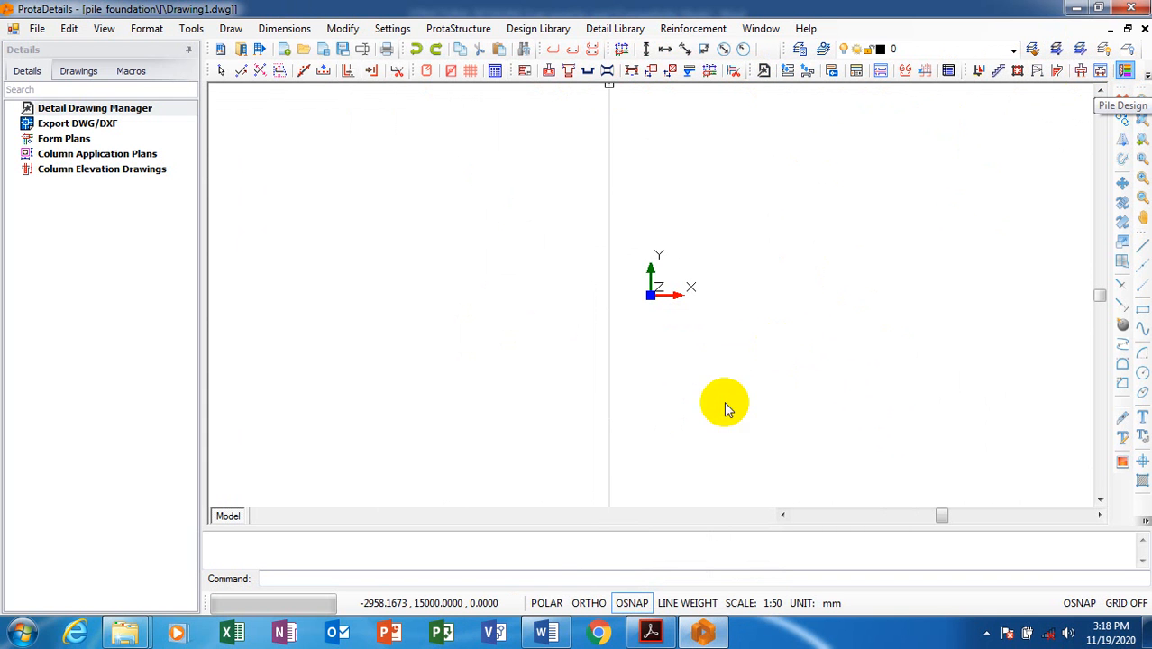
pyautogui.click(570, 292)
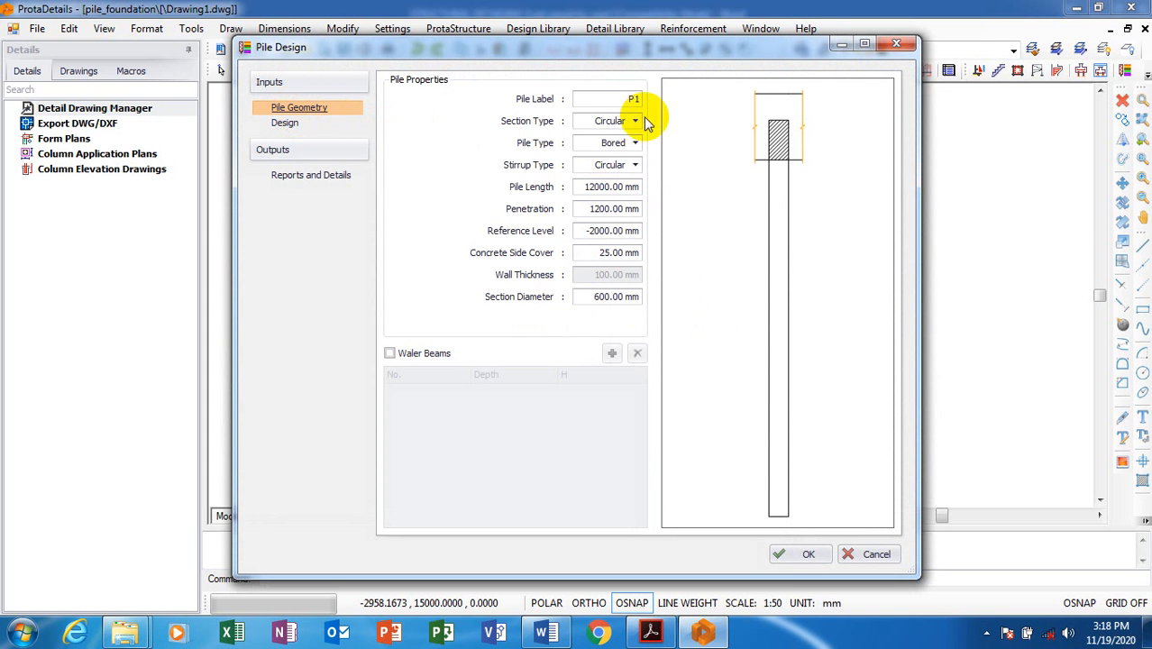
pyautogui.moveTo(627, 101); pyautogui.dragTo(640, 97)
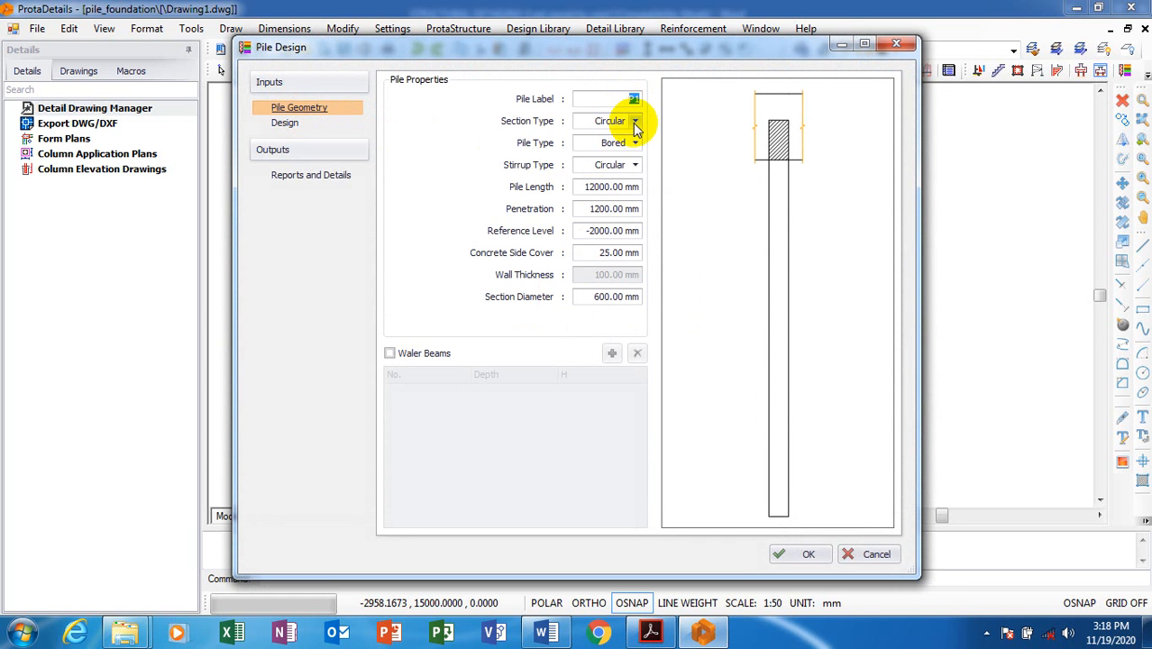
pyautogui.click(635, 123)
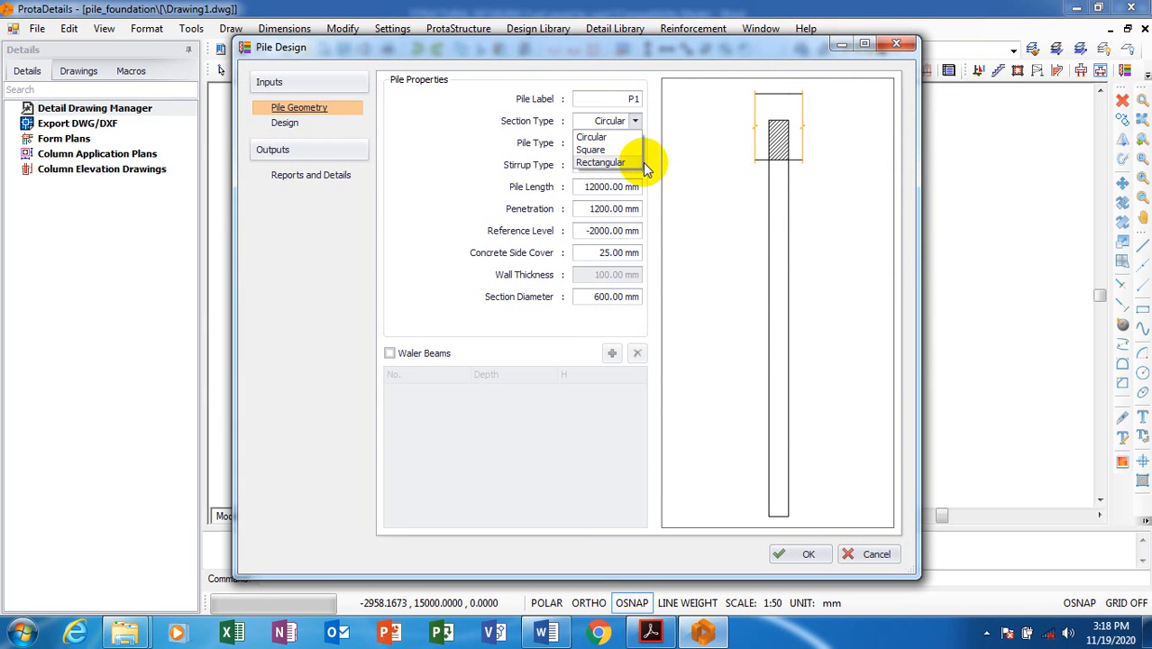
pyautogui.click(636, 119)
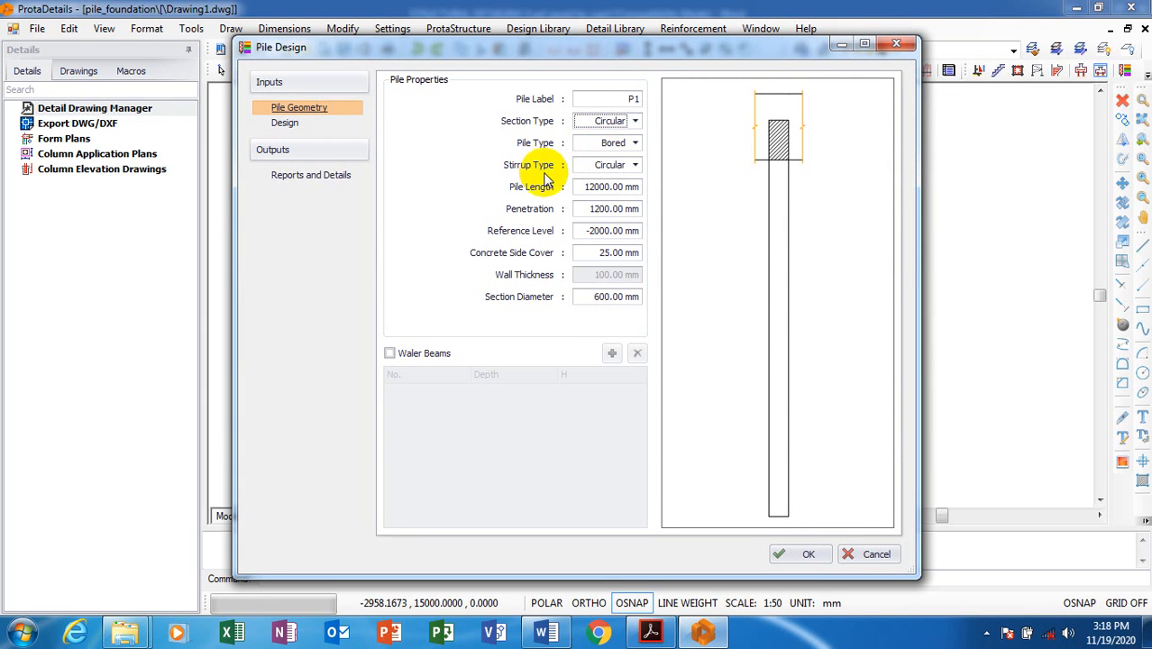
pyautogui.click(636, 144)
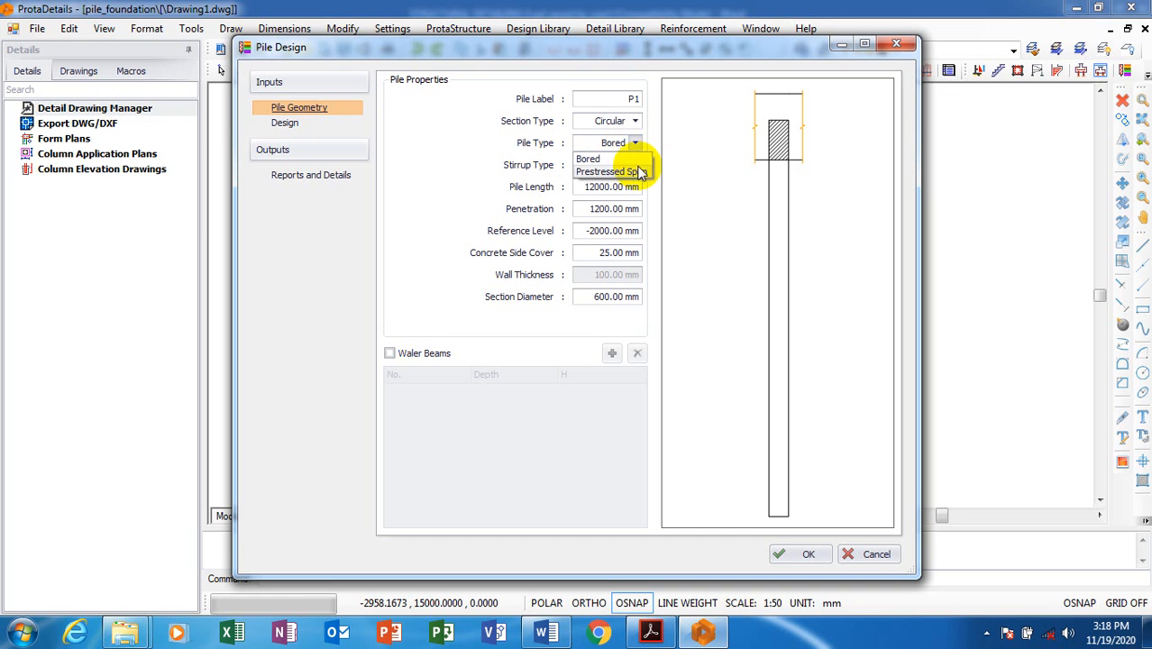
pyautogui.click(641, 153)
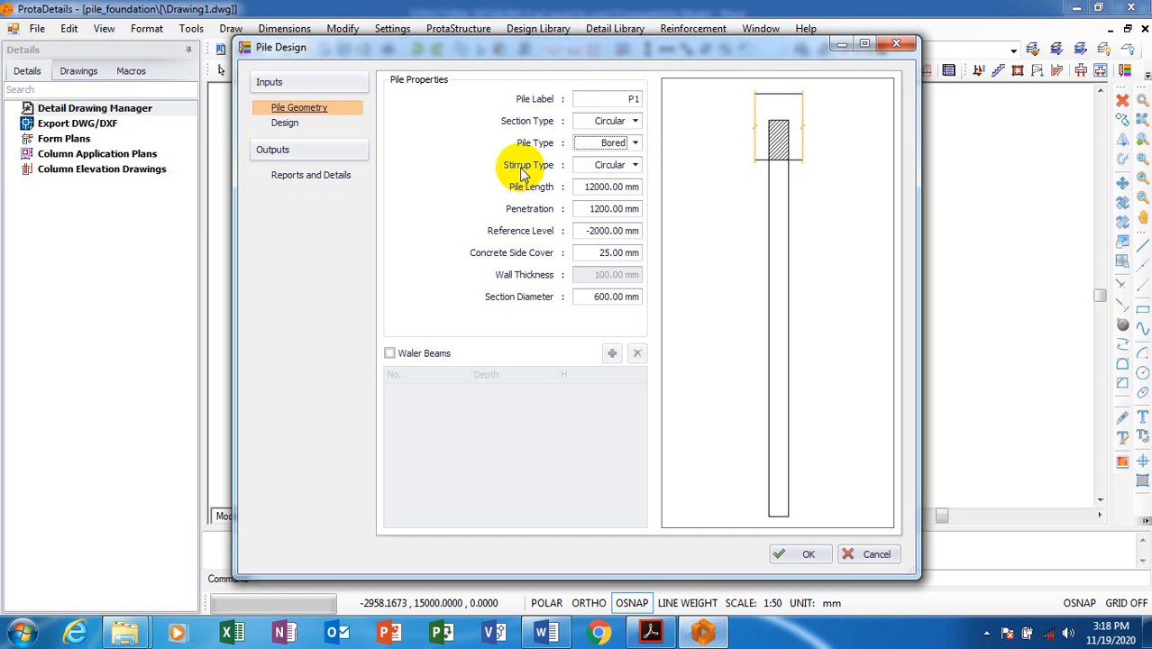
pyautogui.click(637, 167)
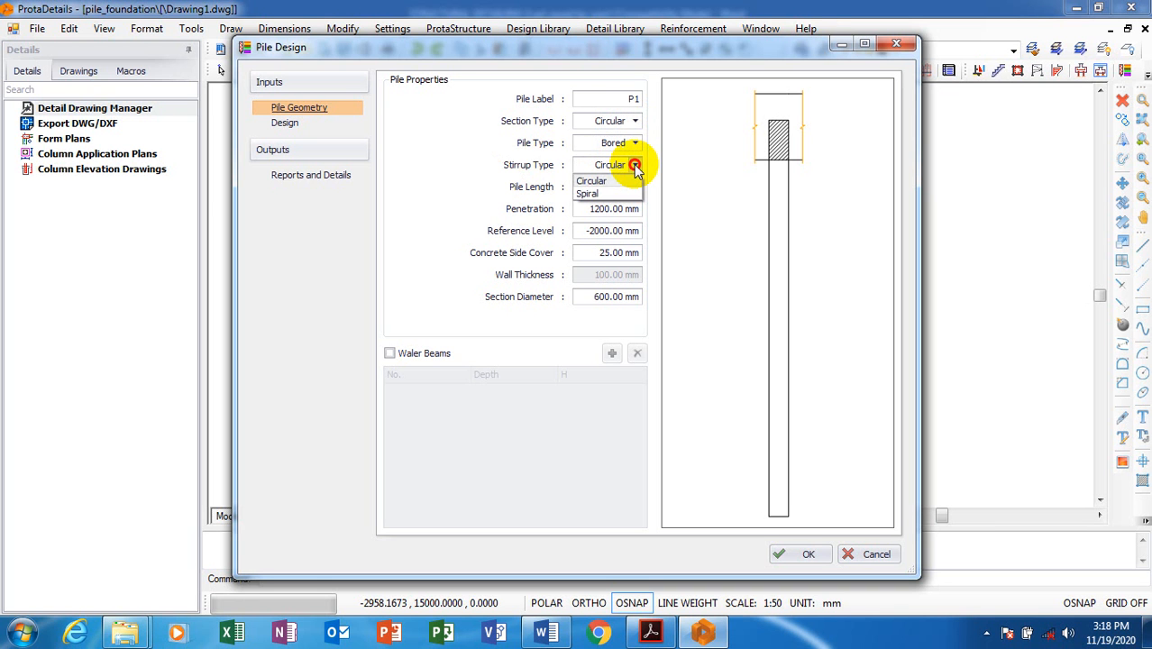
pyautogui.click(599, 194)
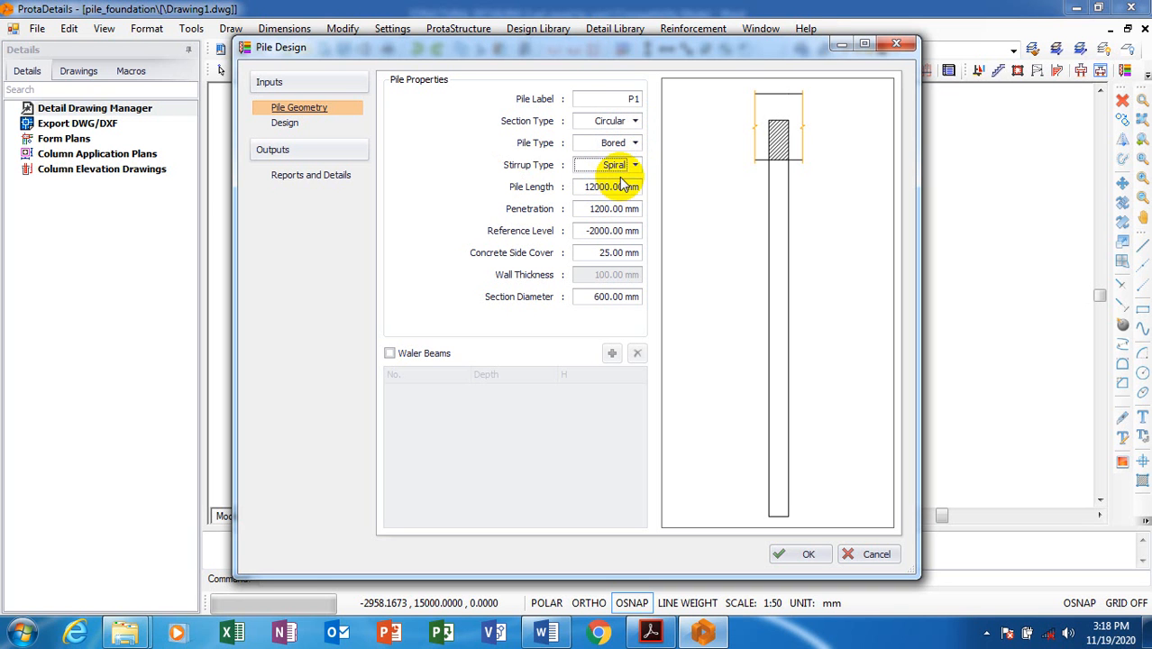
# Step: Set the pile's penetration to 600 mm, reference level to -1000 mm, concrete side cover to 50 mm and section diameter to 500 mm
pyautogui.doubleClick(610, 187)
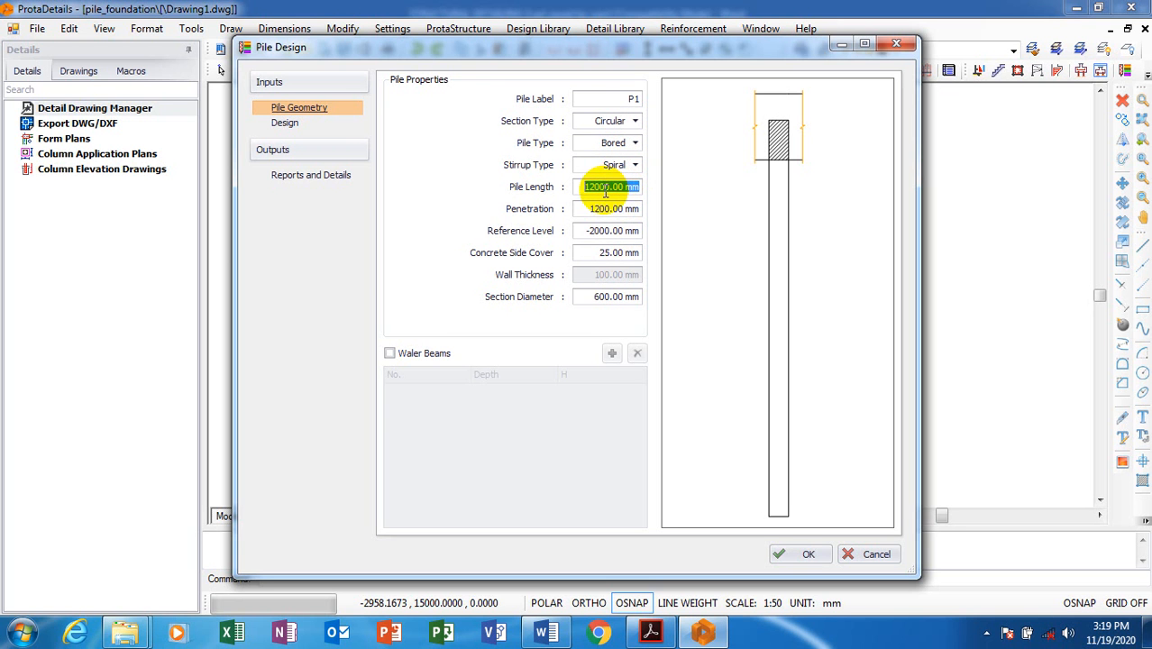
pyautogui.doubleClick(604, 210)
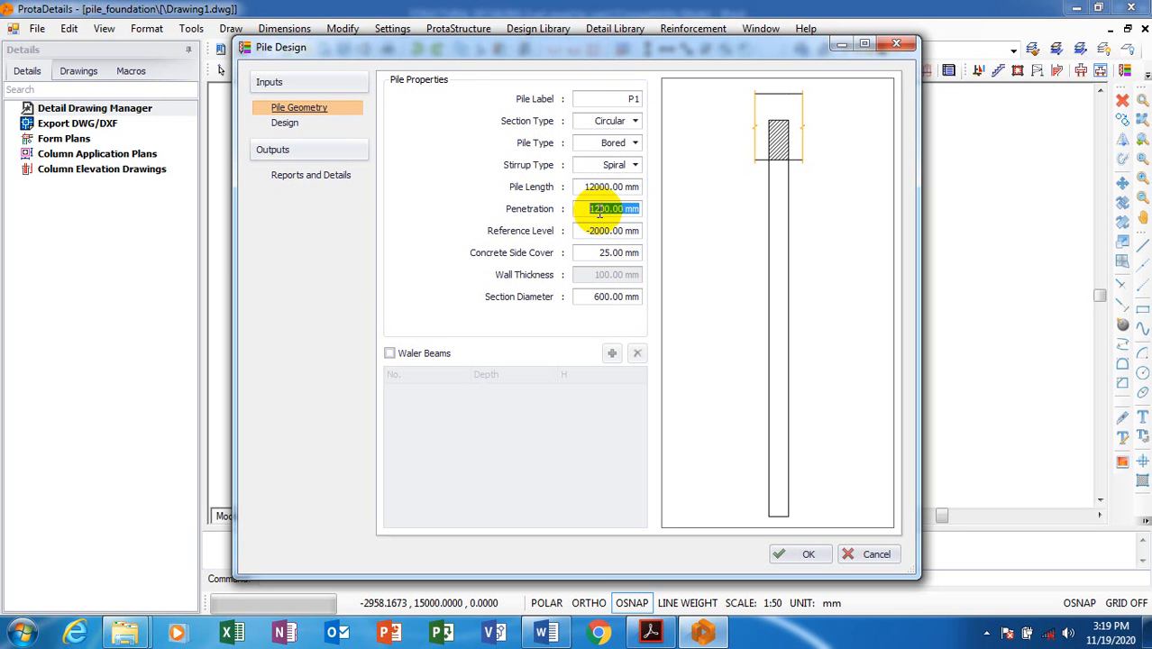
pyautogui.write('600')
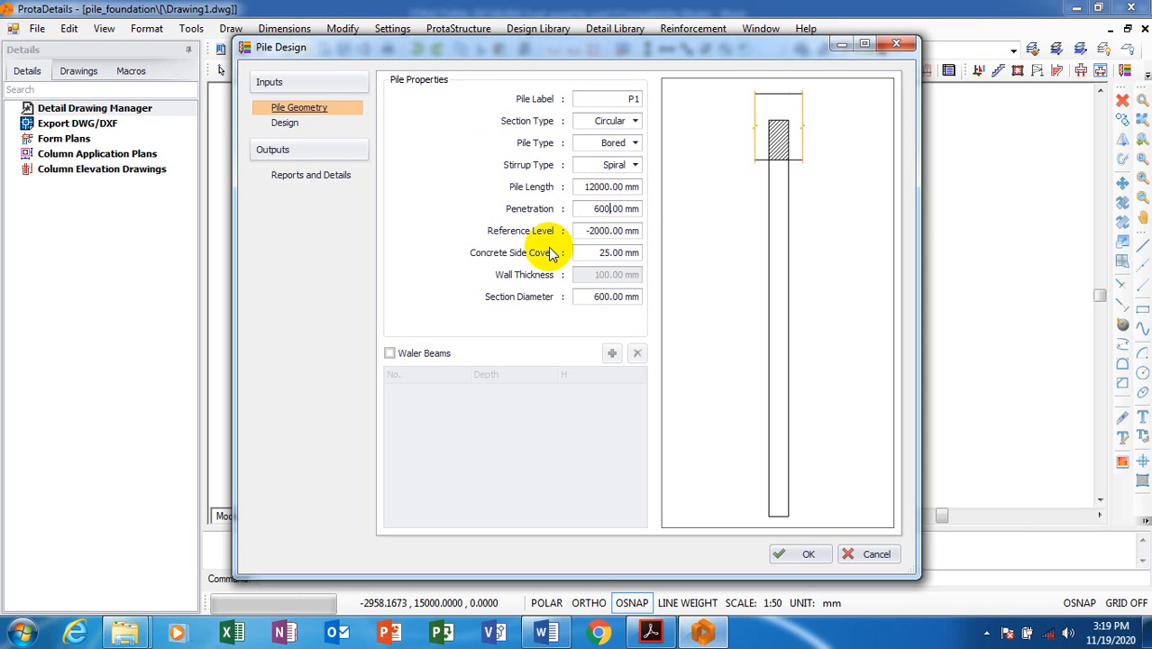
pyautogui.doubleClick(600, 230)
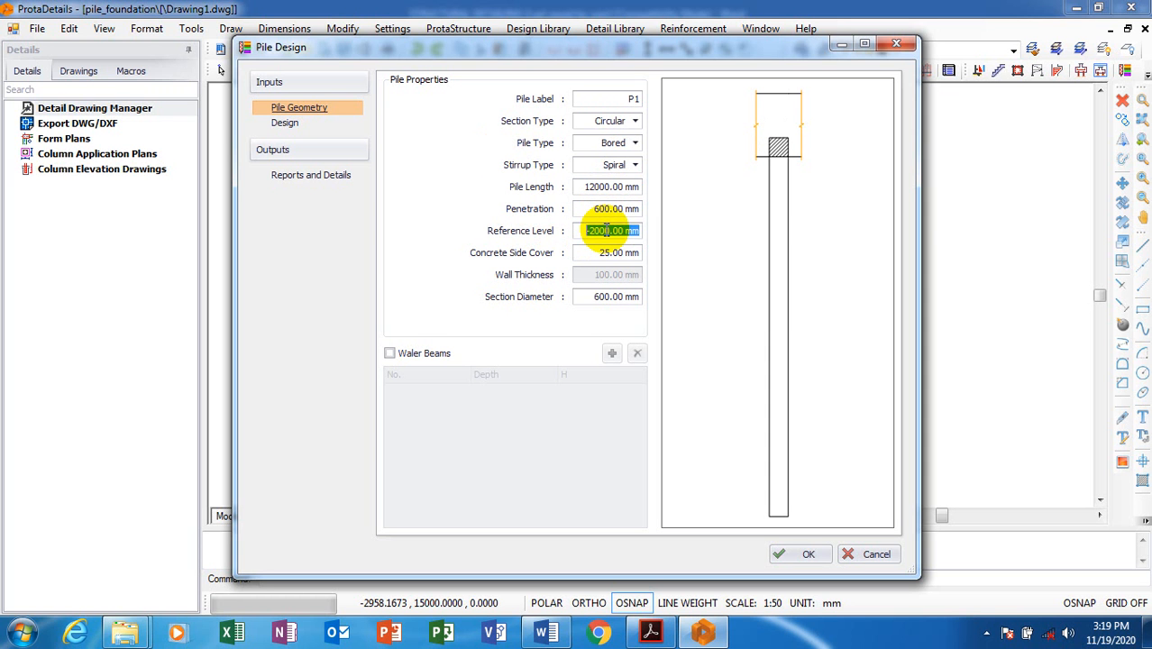
pyautogui.write('000.0')
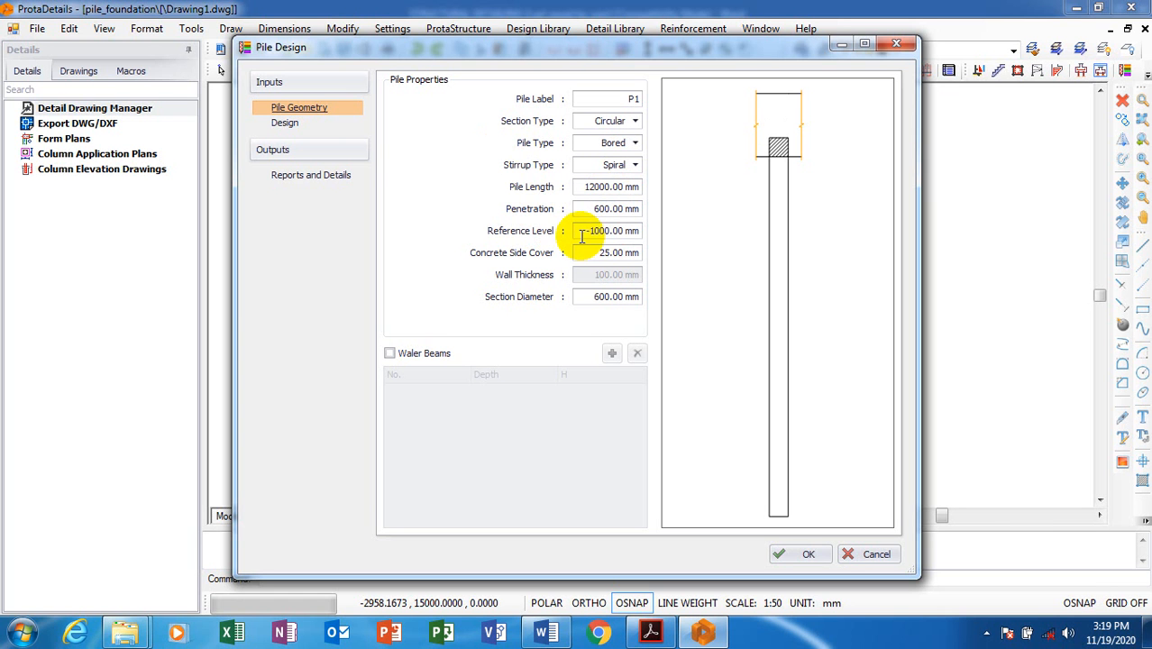
pyautogui.click(595, 253)
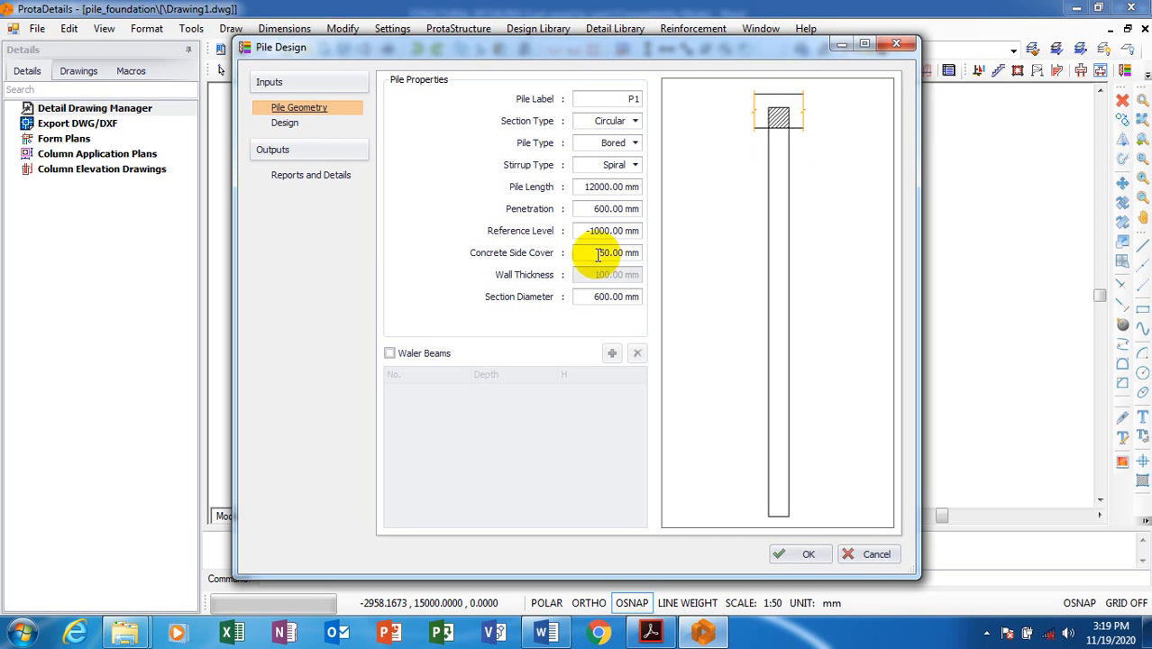
pyautogui.click(597, 297)
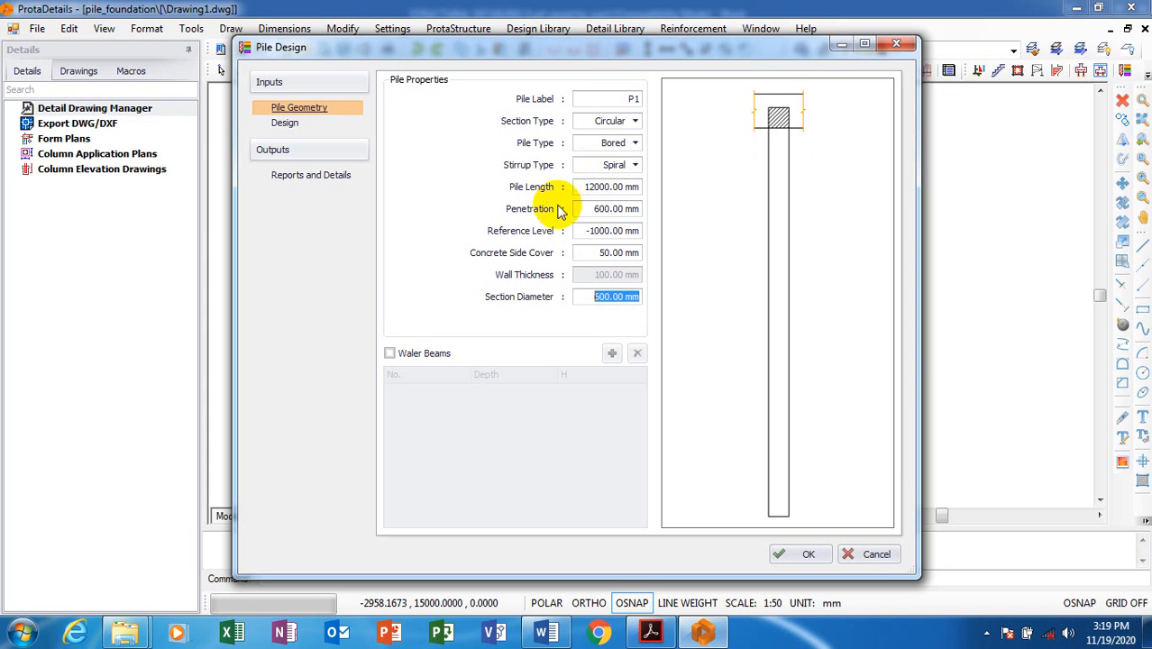
# Step: Consult the soil report PDF in Acrobat Reader, and in ProtaDetails set the pile's section diameter to 600 mm and its length to 15000 mm
pyautogui.click(651, 633)
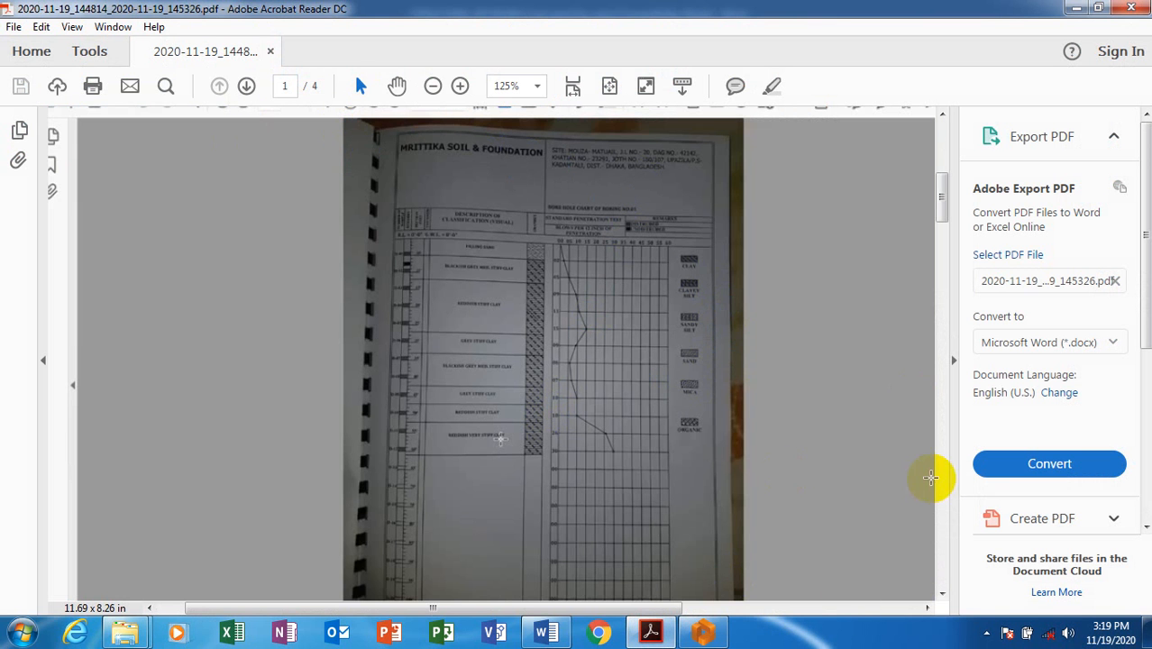
pyautogui.scroll(-3, 791, 283)
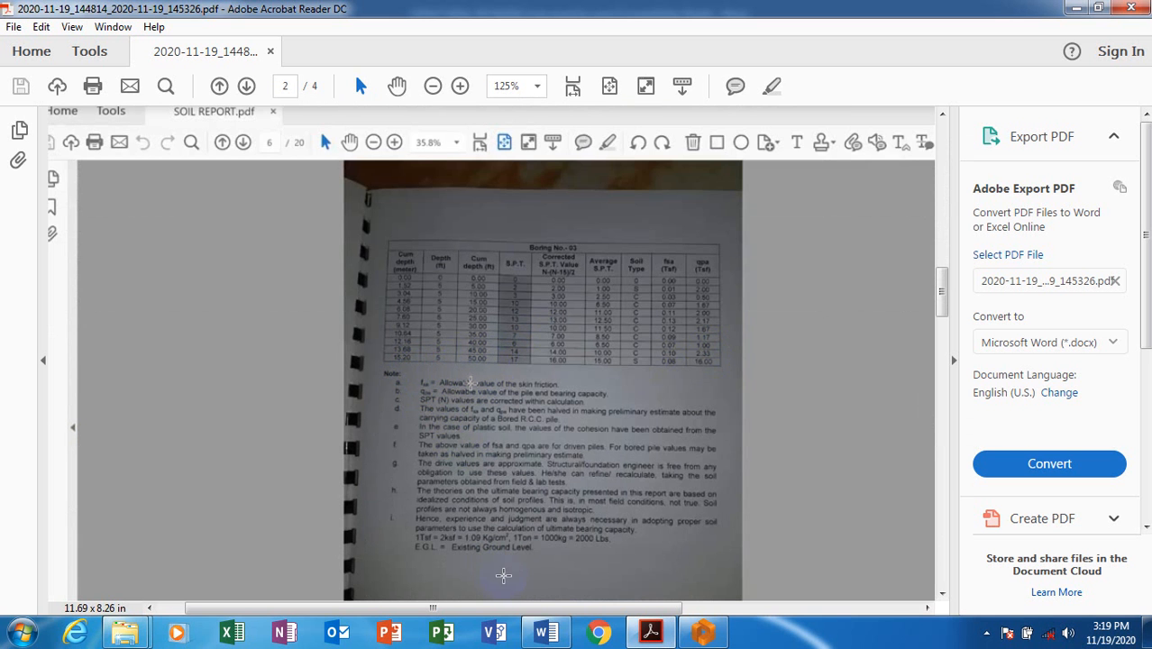
pyautogui.click(719, 636)
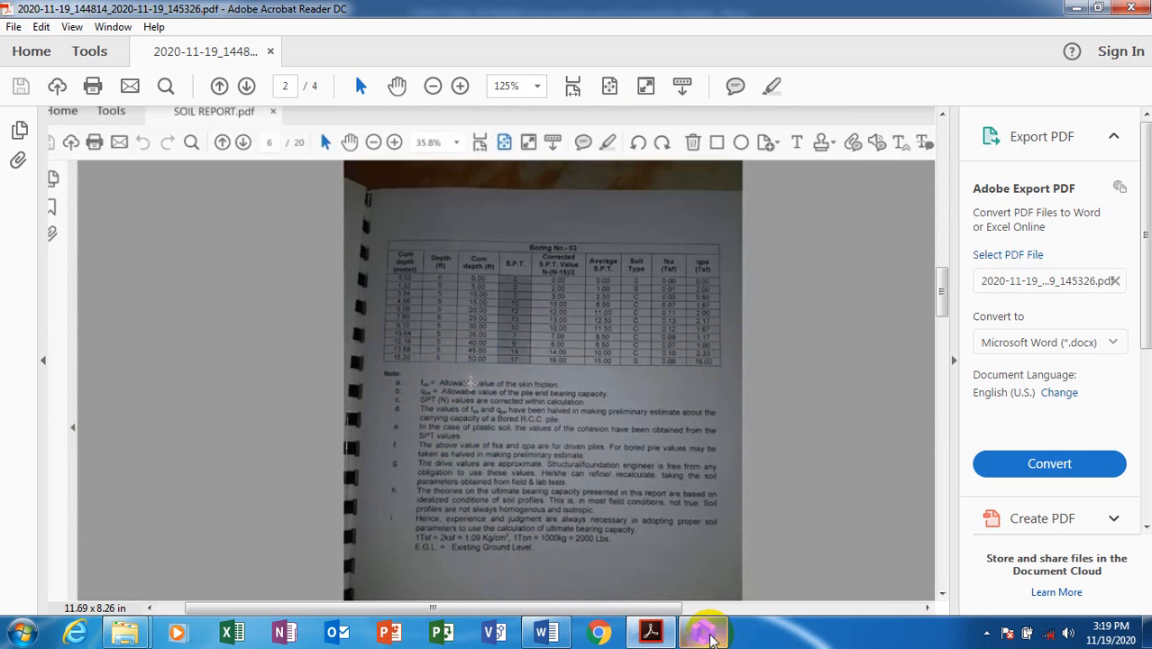
pyautogui.click(684, 532)
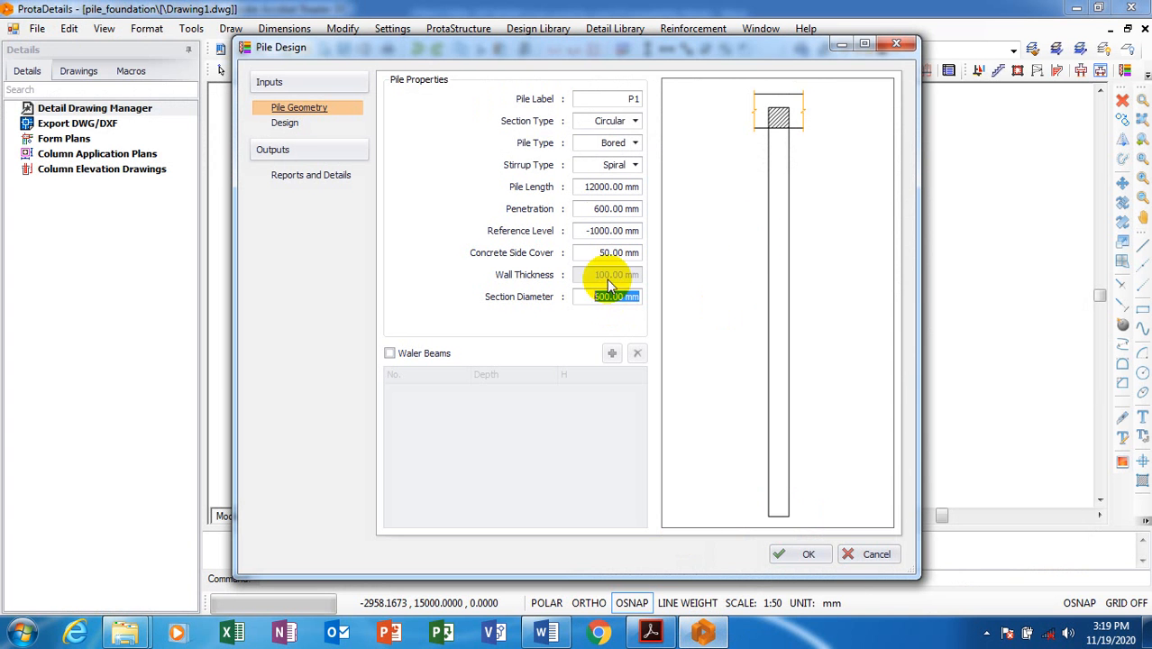
pyautogui.click(605, 188)
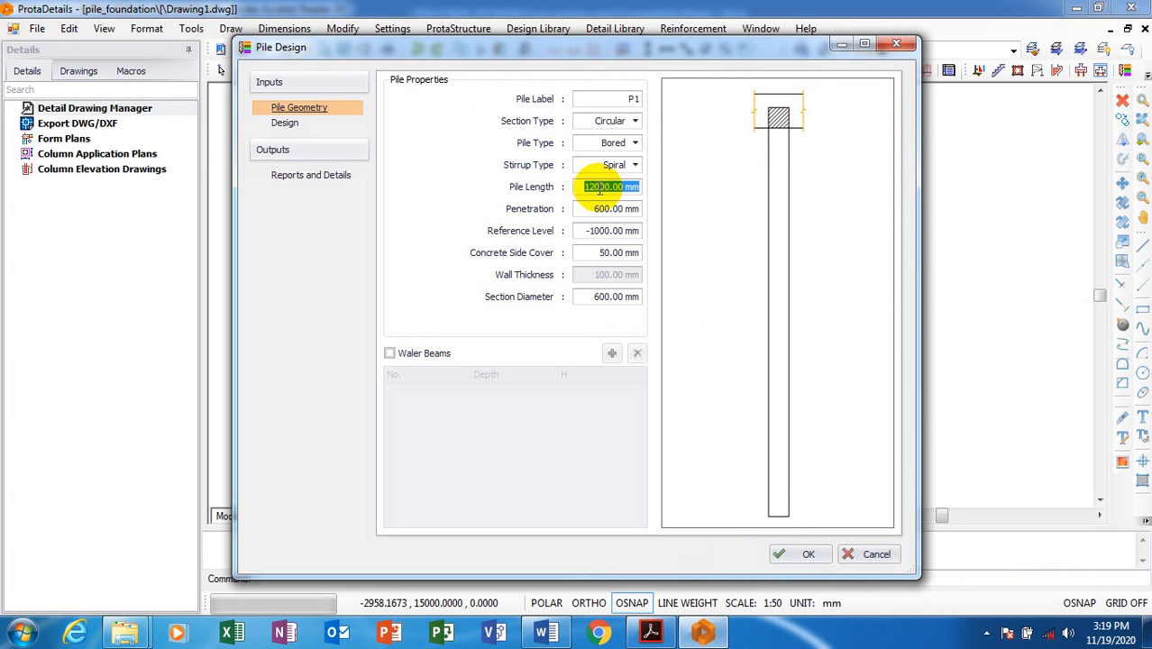
pyautogui.write('1')
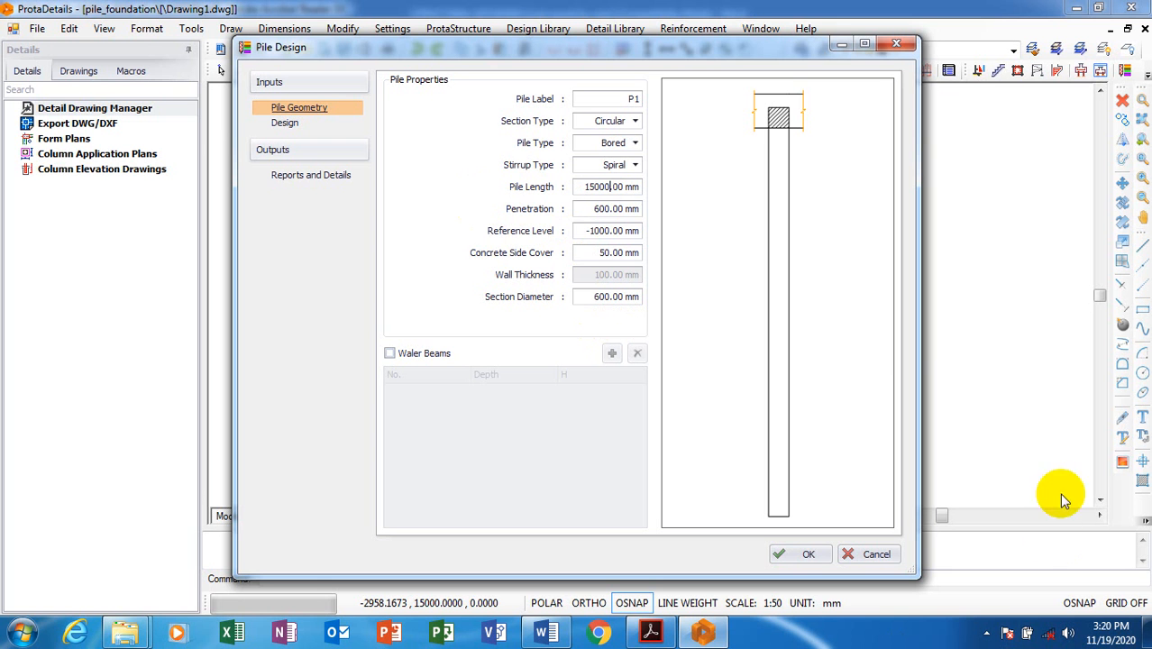
# Step: Enable the working load design and set the axial force to 312 kN, consulting the single-pile working load calculation in the Acrobat Reader PDF
pyautogui.click(651, 632)
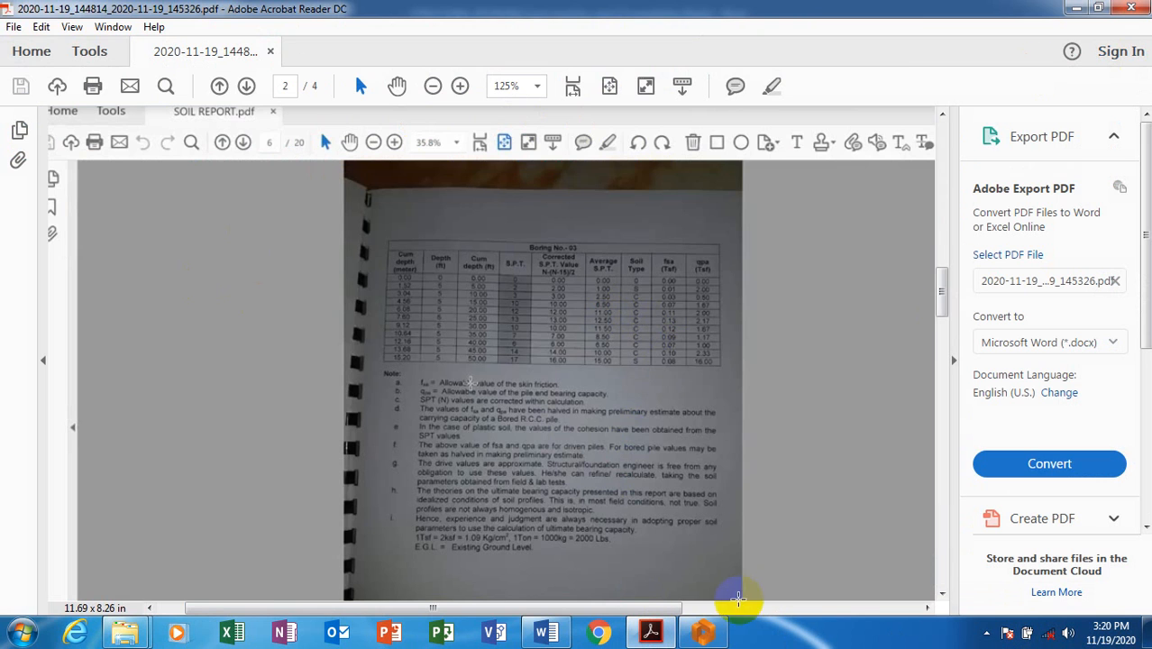
pyautogui.click(703, 632)
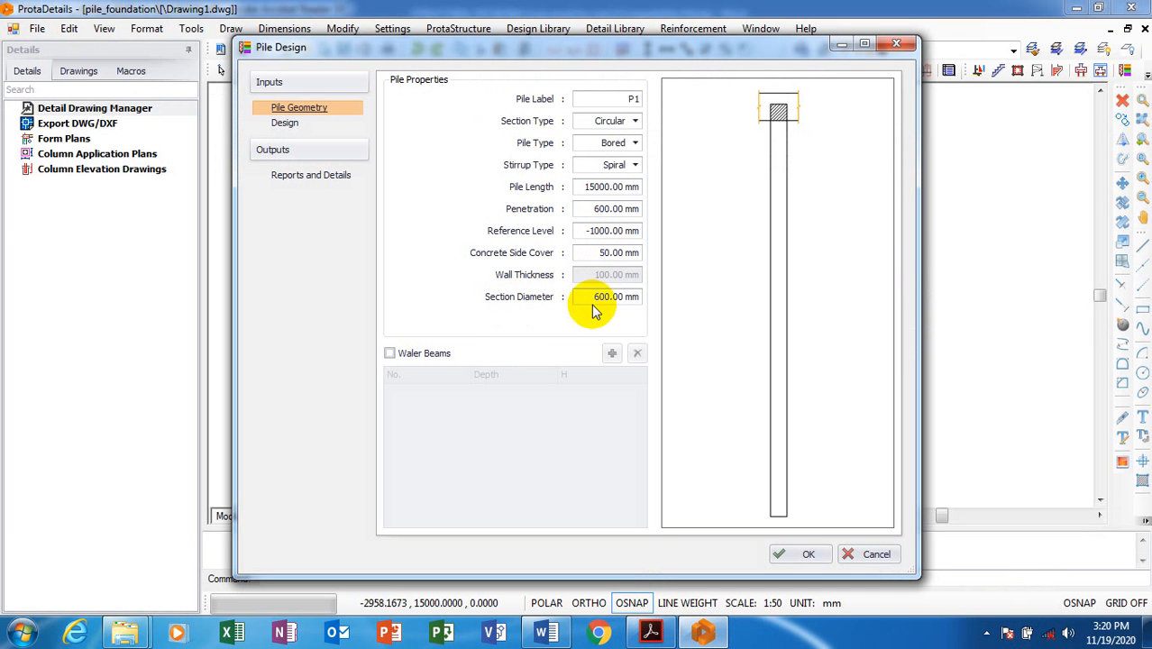
pyautogui.click(287, 126)
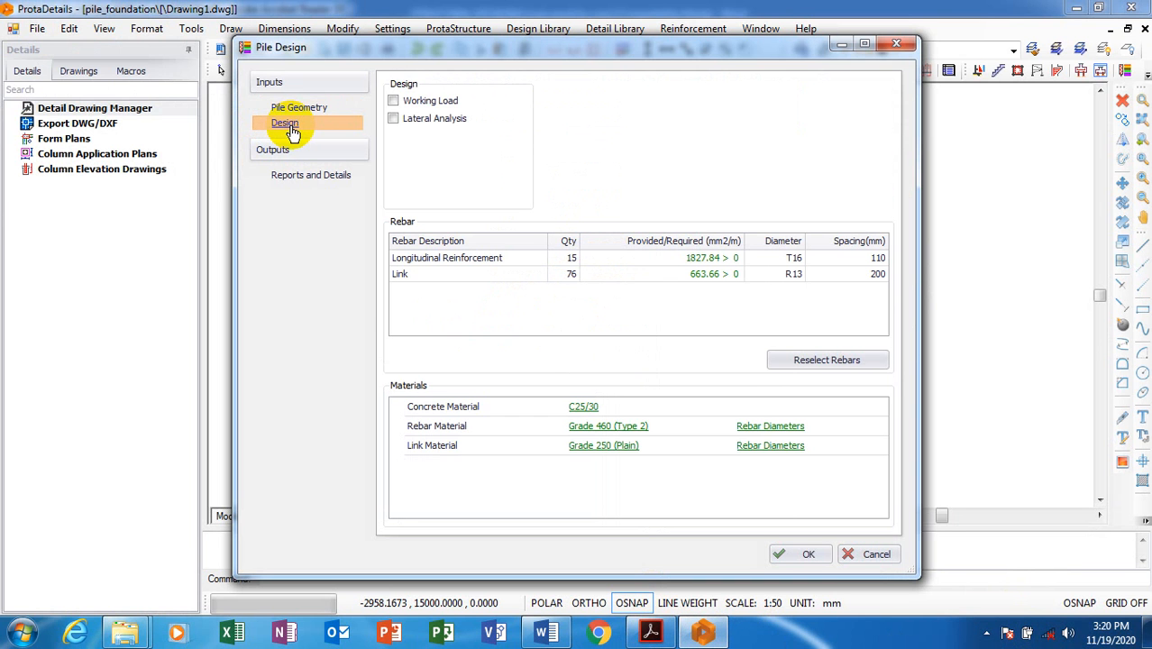
pyautogui.click(394, 102)
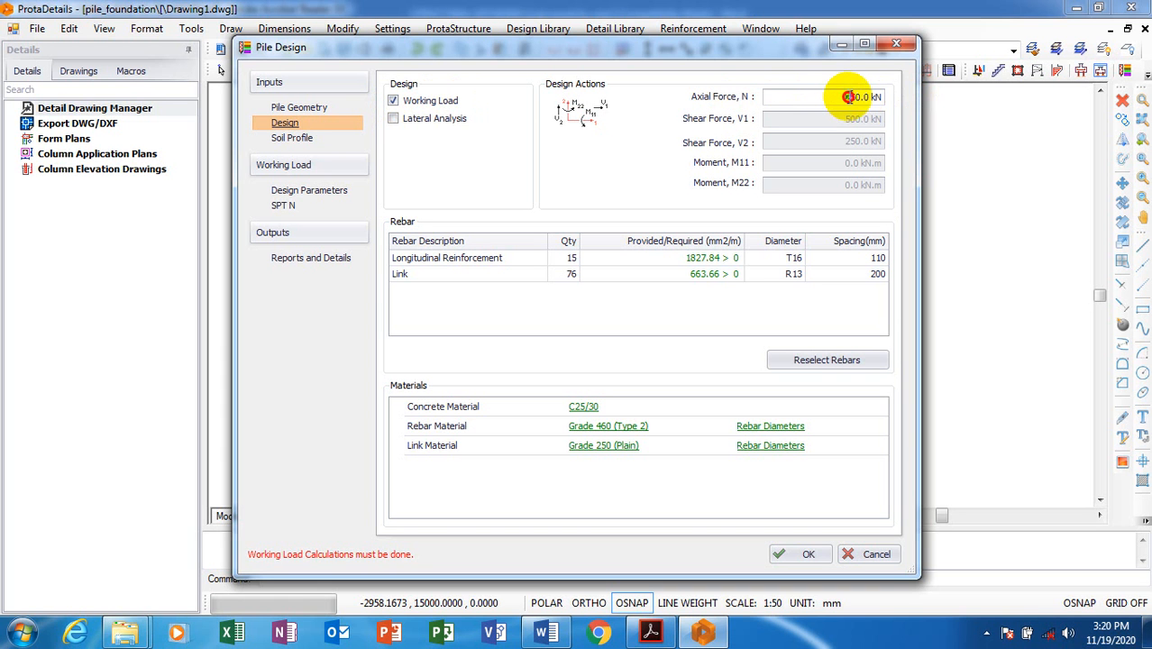
pyautogui.doubleClick(860, 98)
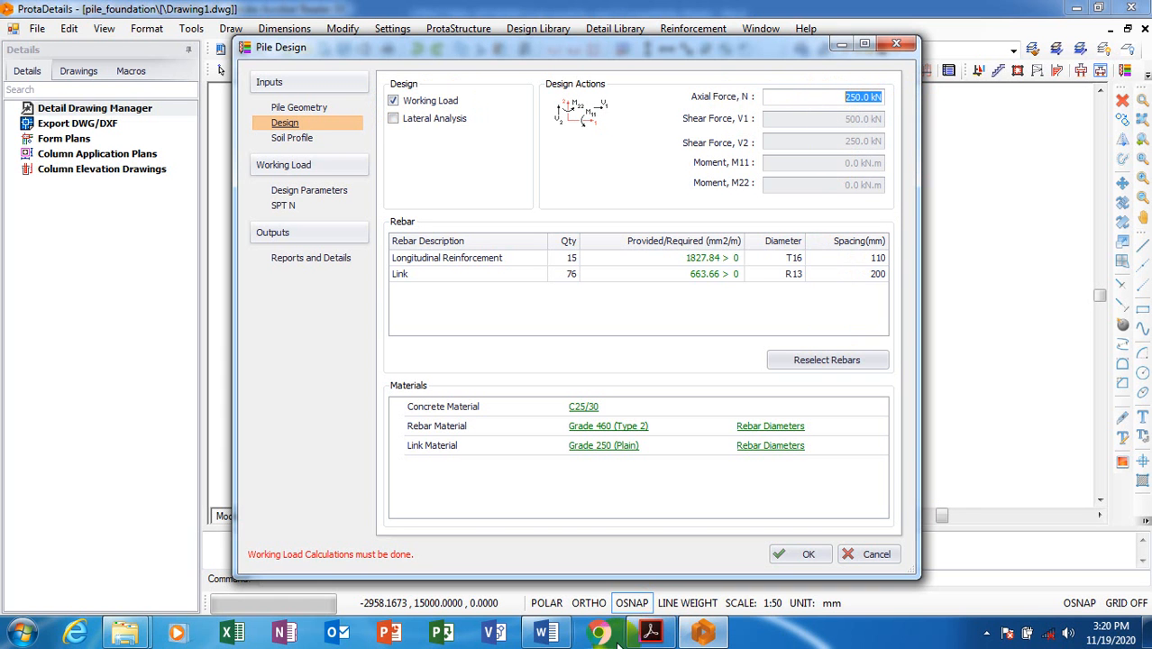
pyautogui.click(651, 632)
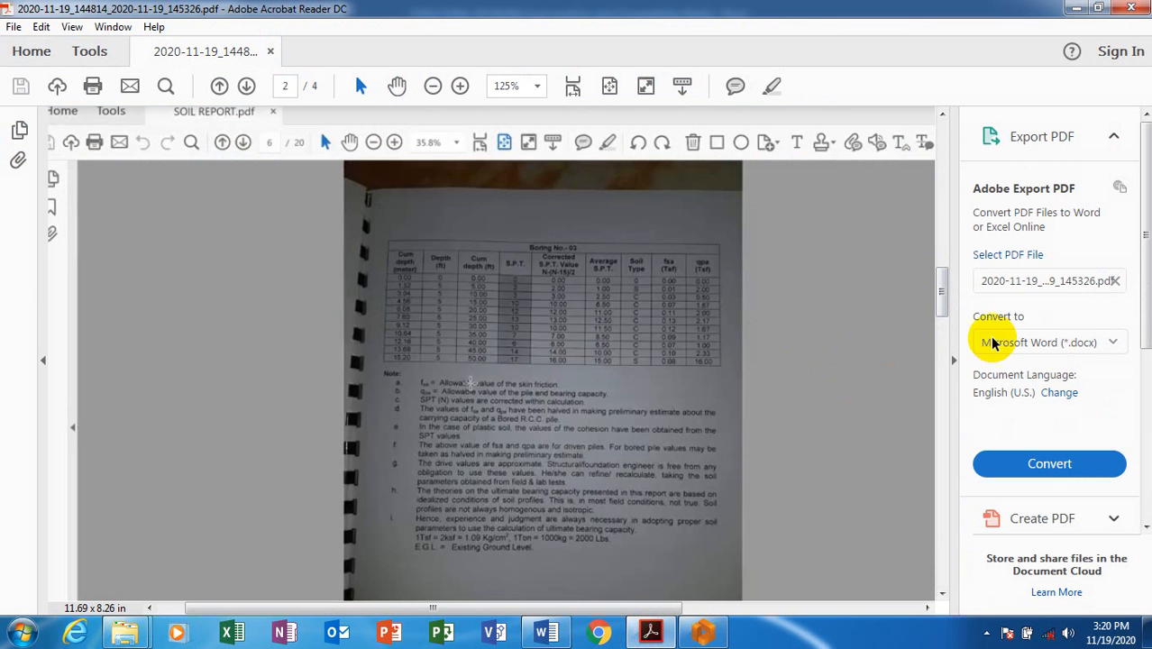
pyautogui.moveTo(942, 288); pyautogui.dragTo(912, 494)
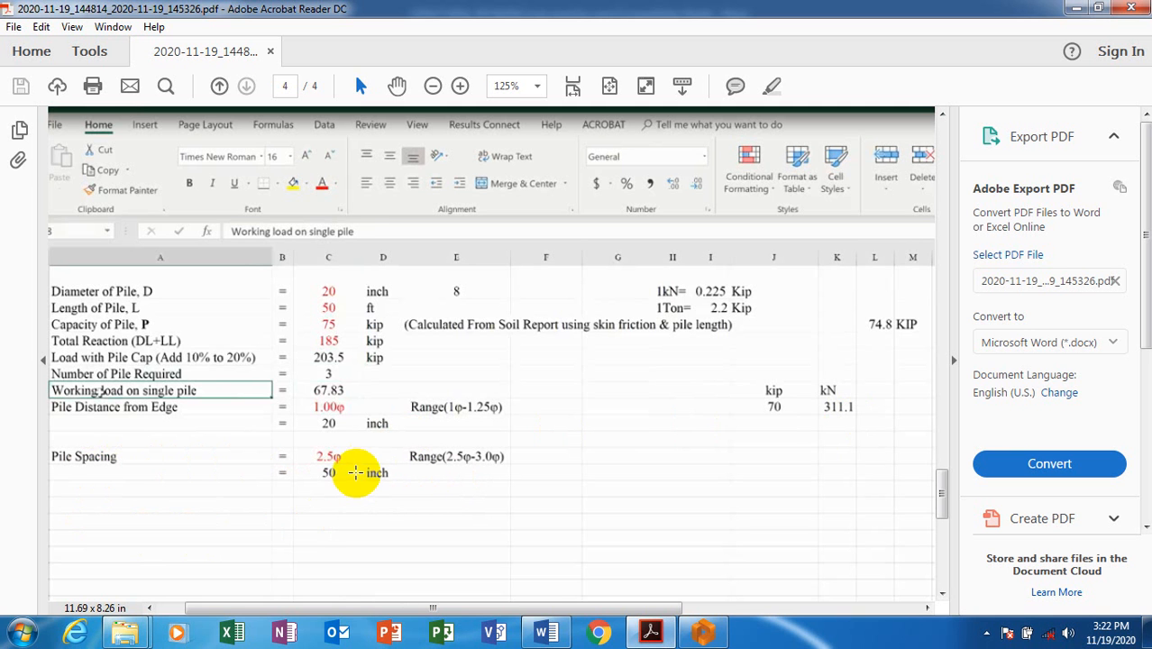
pyautogui.click(698, 634)
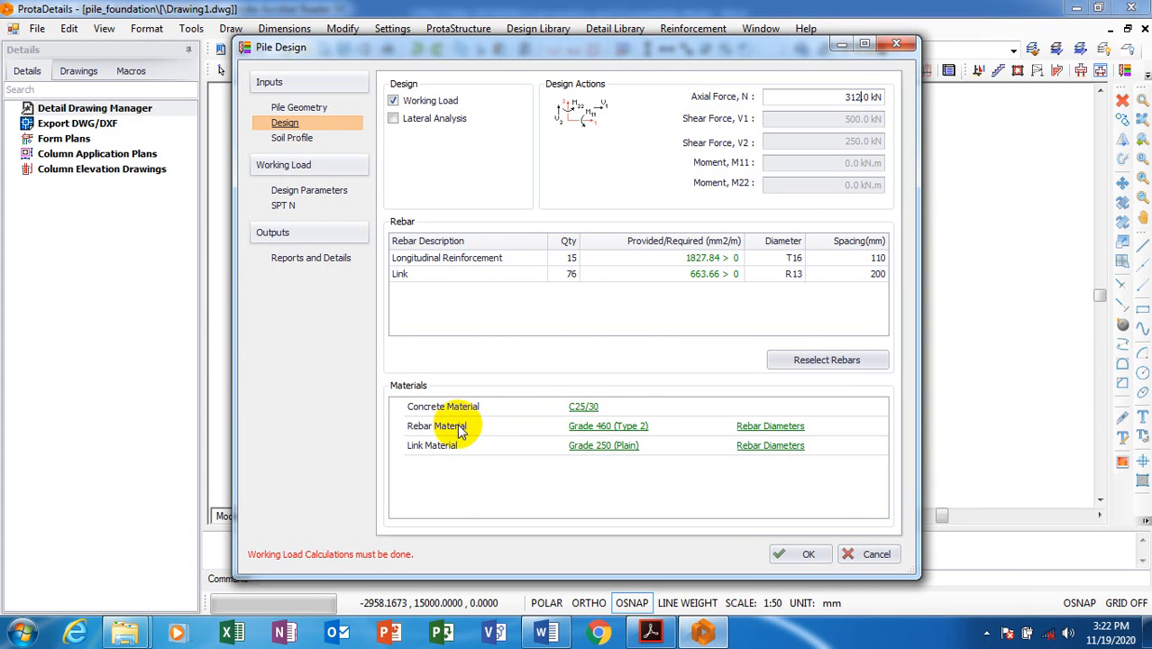
# Step: Compare the C20/25 and C25/30 concrete properties and keep C25/30 as the pile's concrete material
pyautogui.click(591, 408)
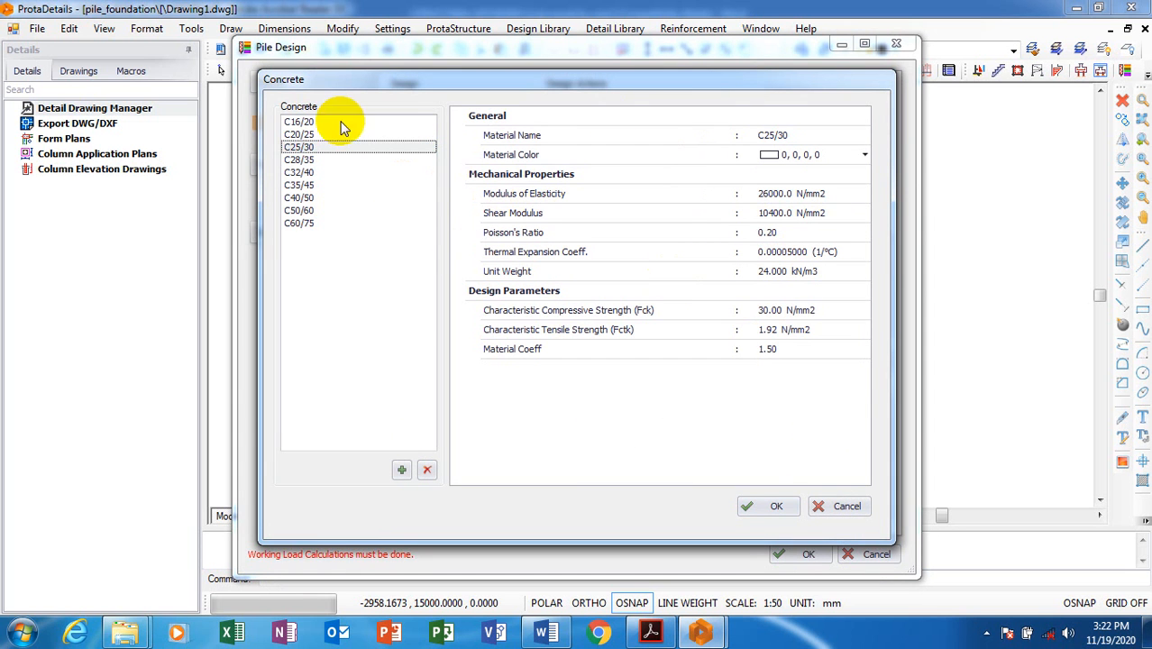
pyautogui.click(291, 135)
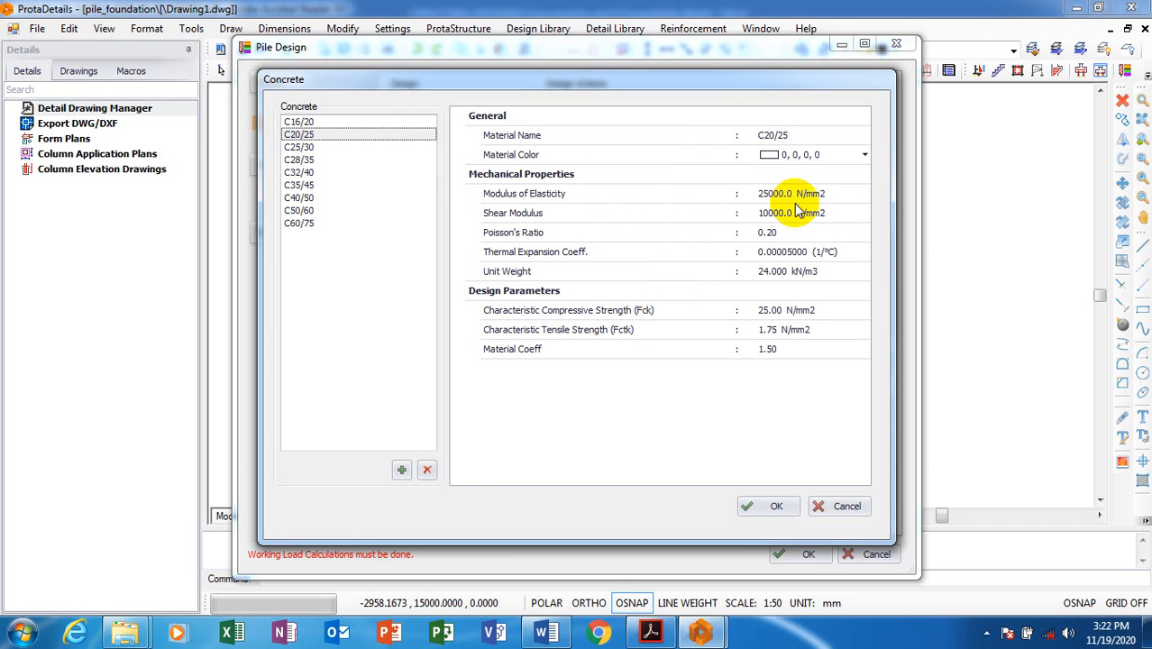
pyautogui.click(303, 151)
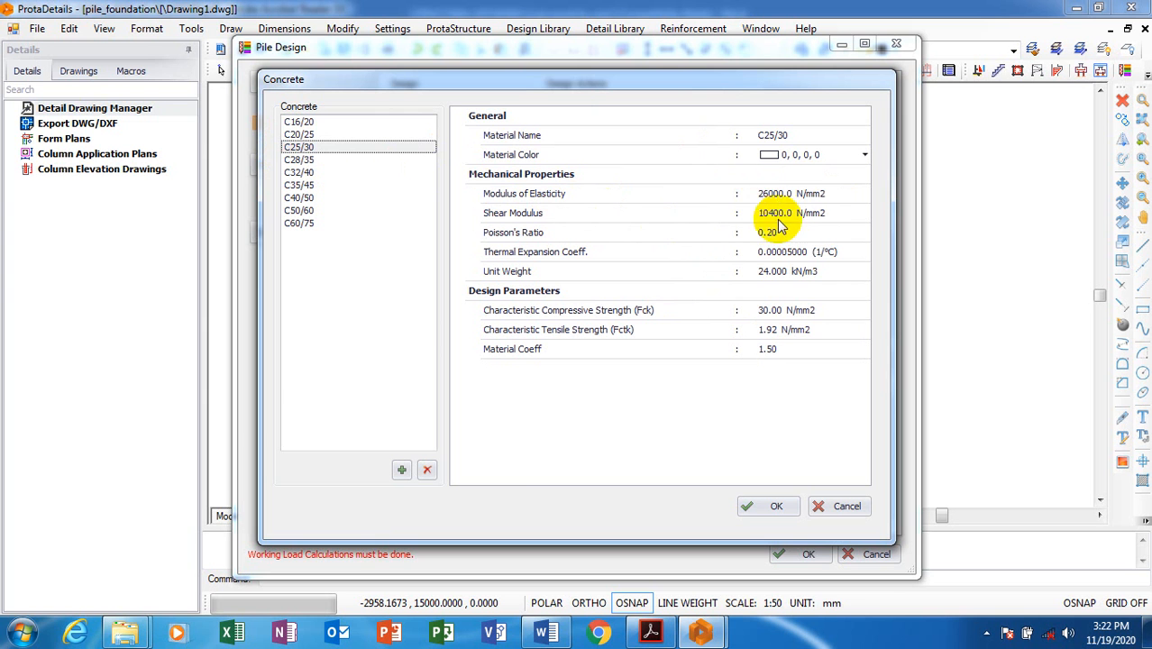
pyautogui.click(808, 194)
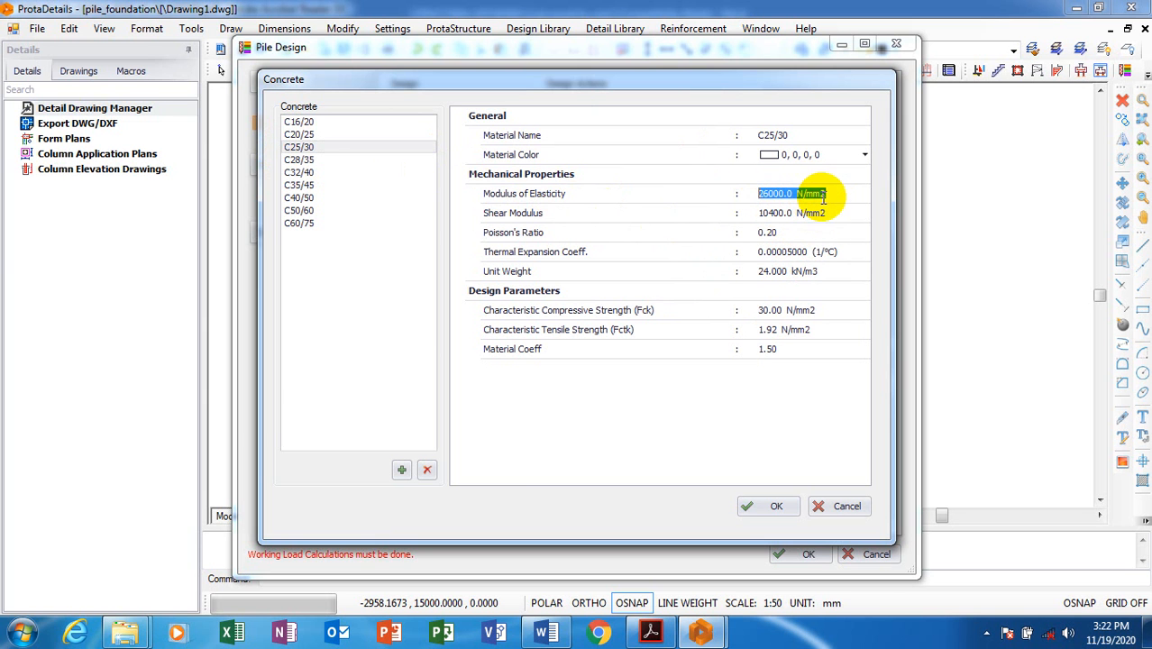
pyautogui.click(840, 195)
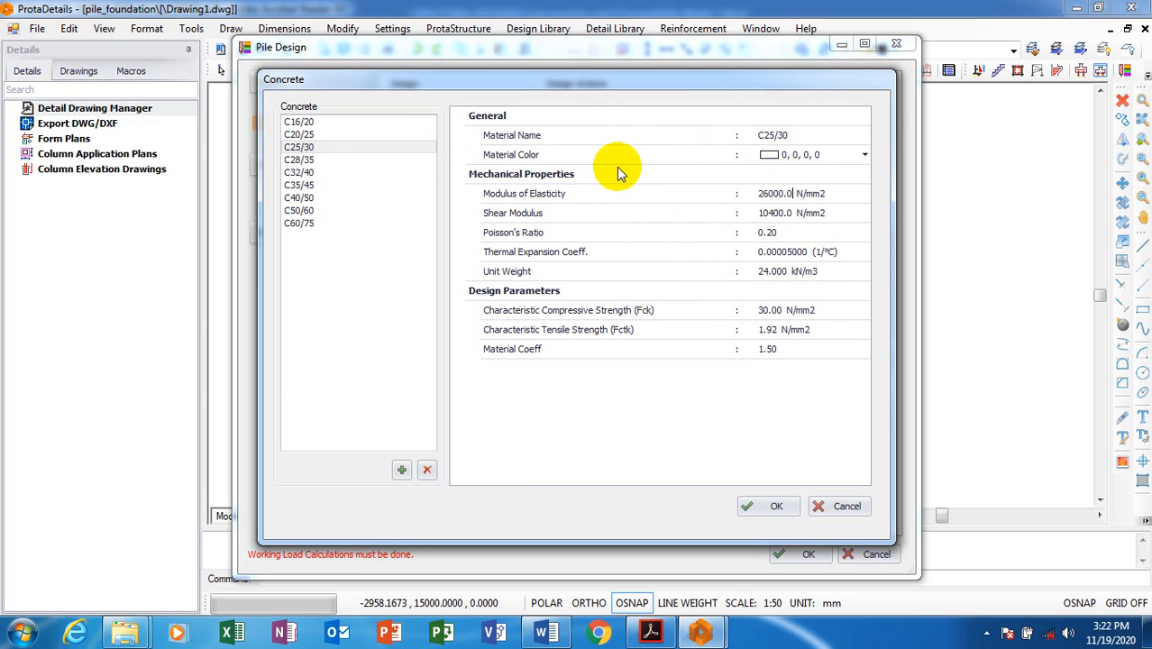
pyautogui.click(773, 507)
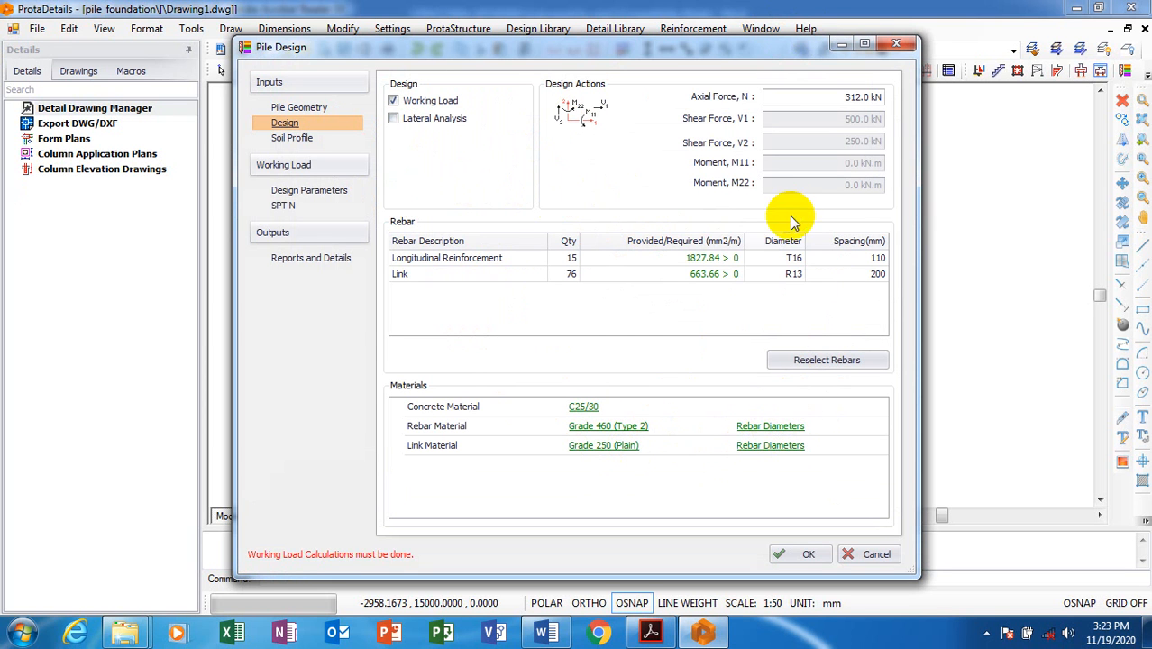
# Step: Set the longitudinal reinforcement diameter to T20 and the link diameter to R10
pyautogui.click(795, 259)
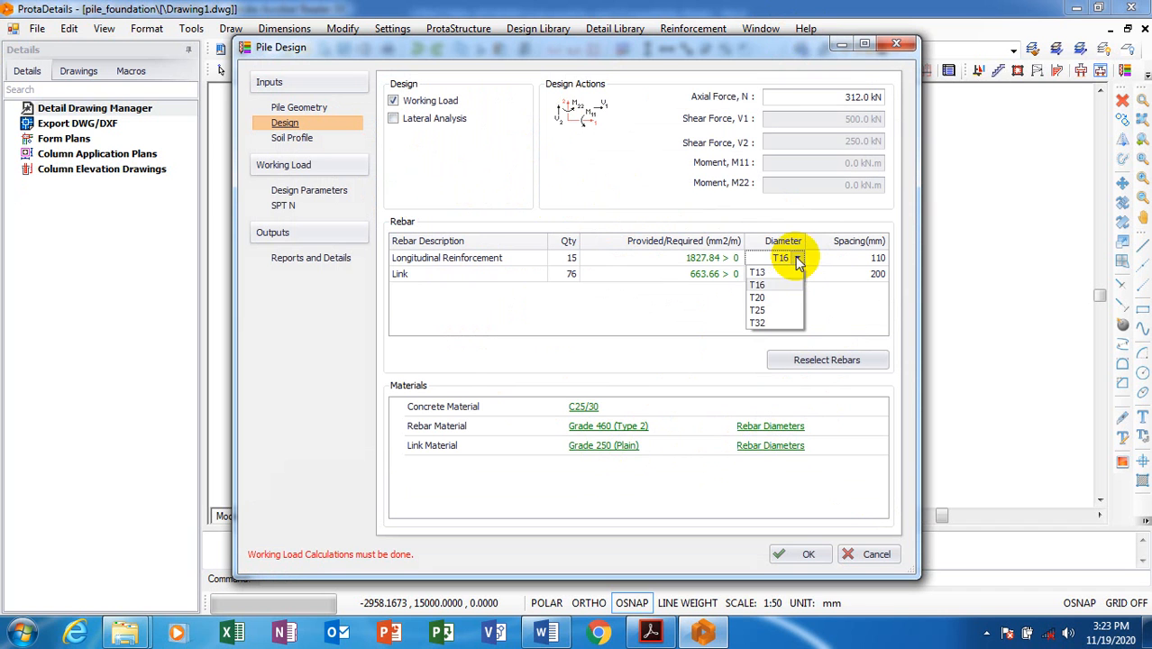
pyautogui.click(768, 296)
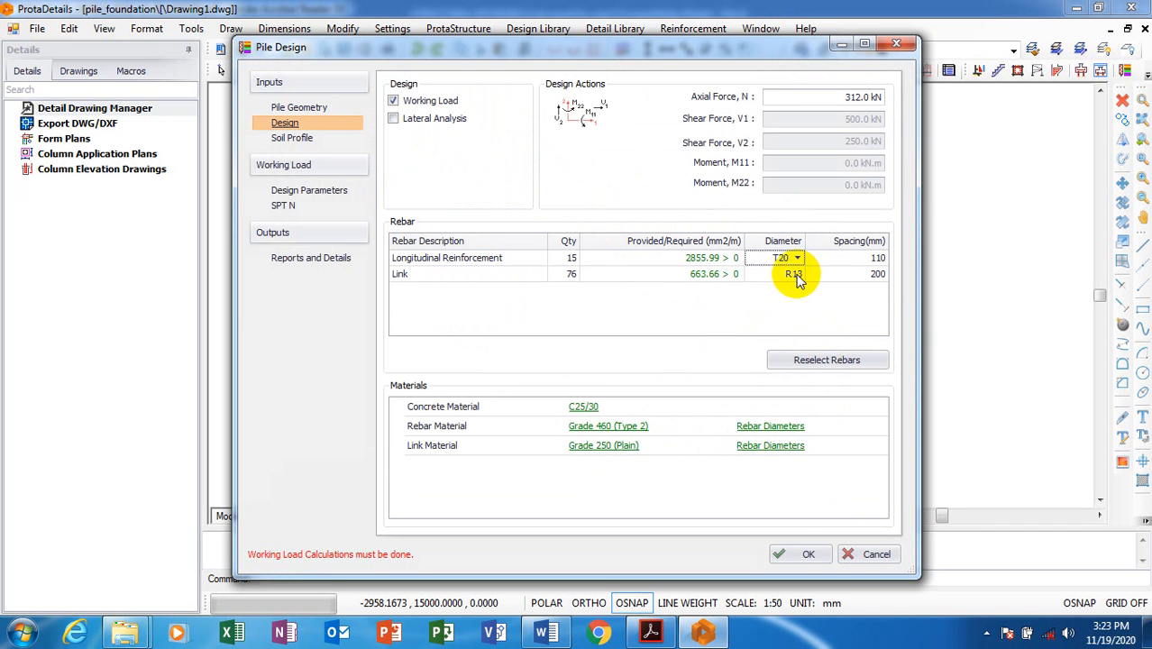
pyautogui.click(795, 277)
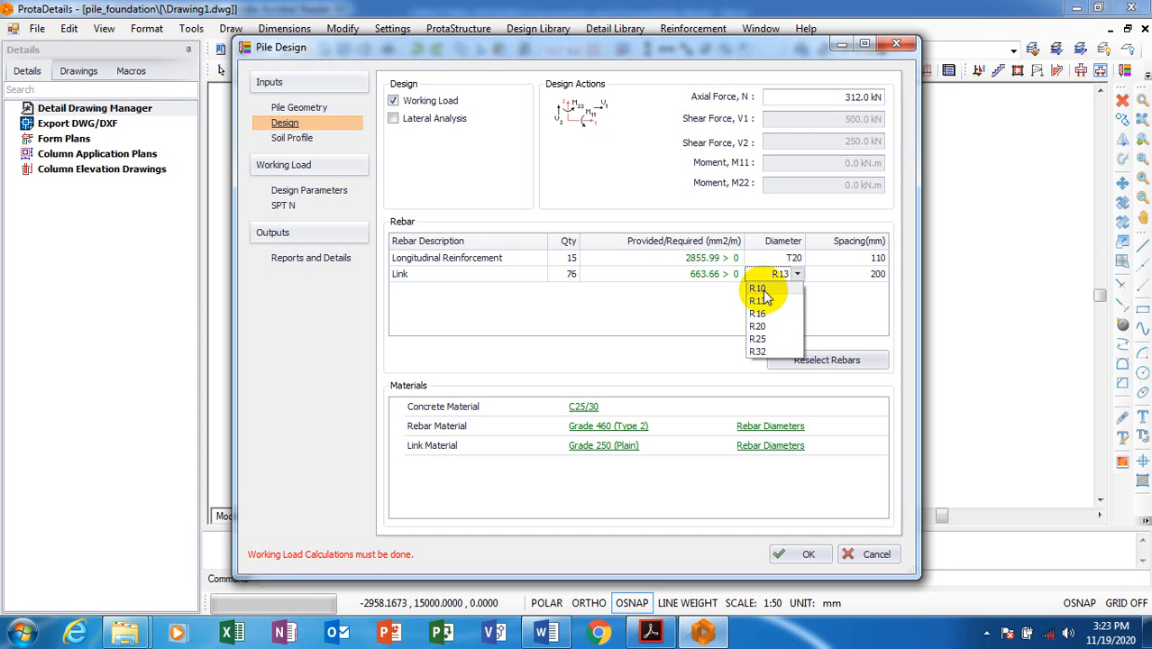
pyautogui.click(759, 288)
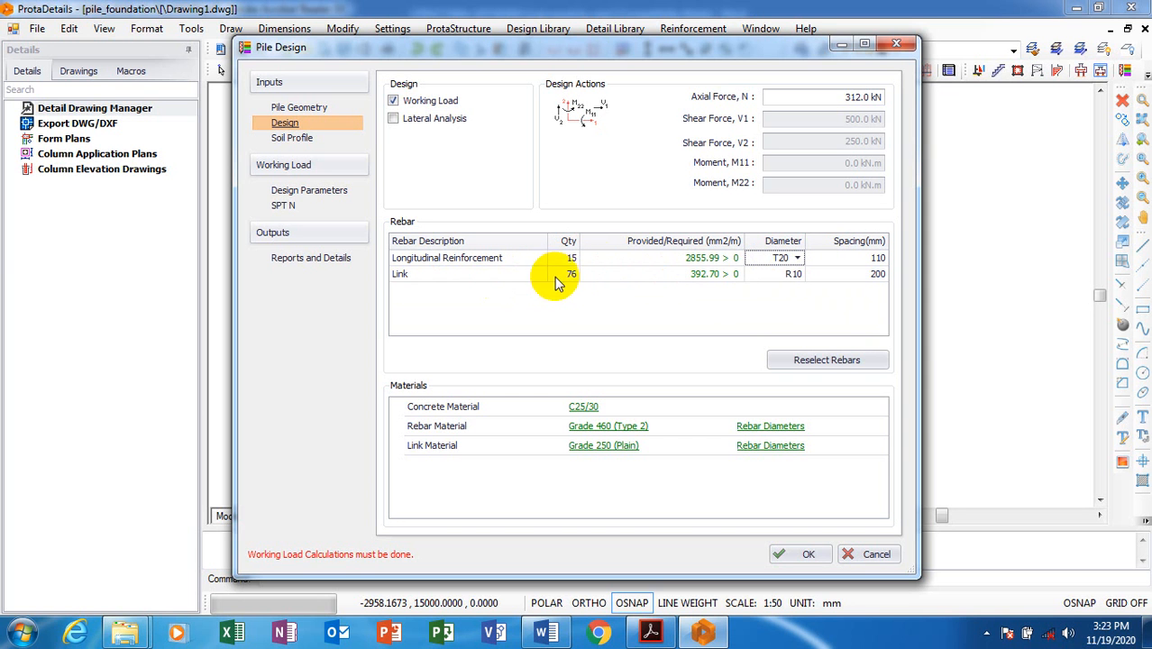
pyautogui.click(593, 282)
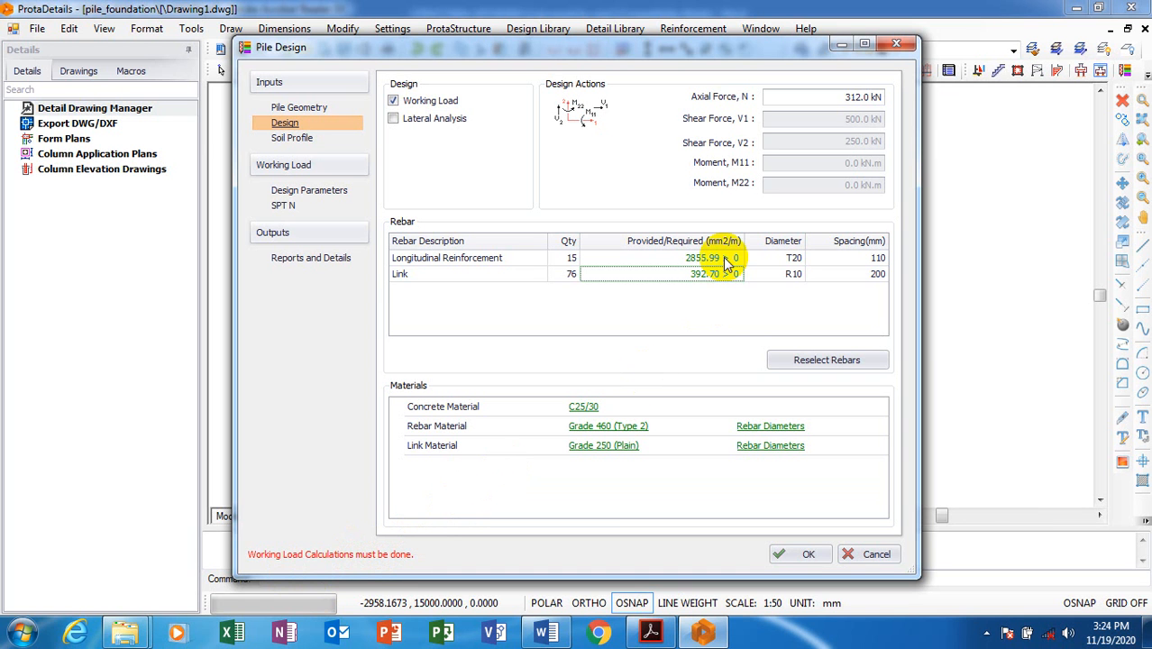
pyautogui.click(401, 123)
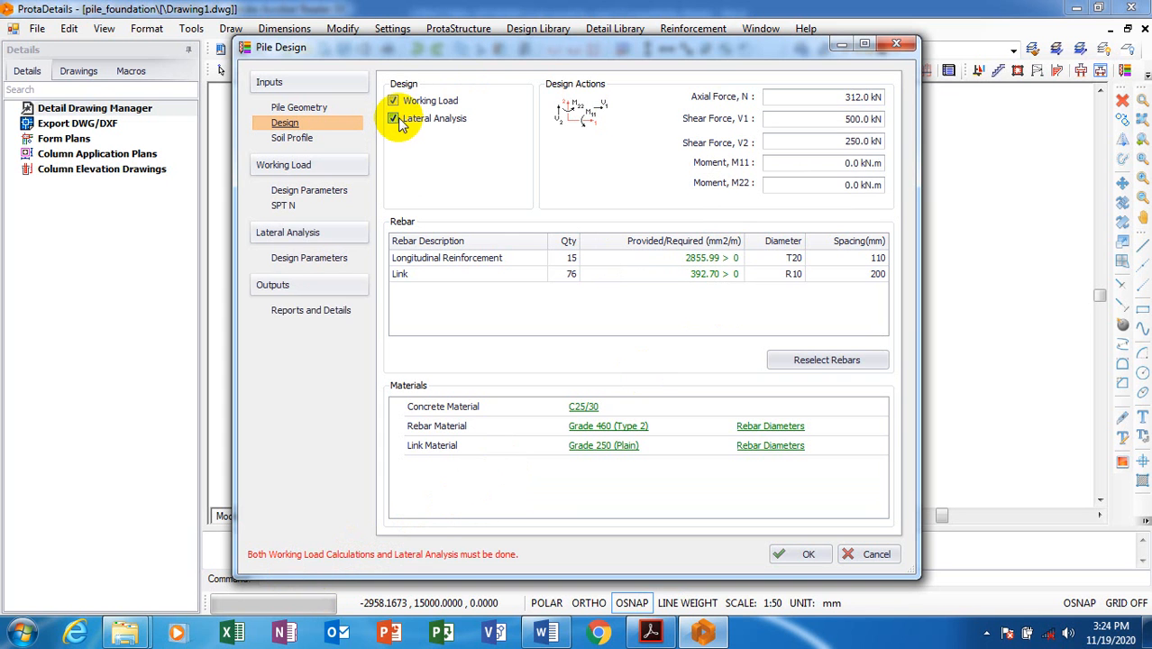
pyautogui.click(401, 124)
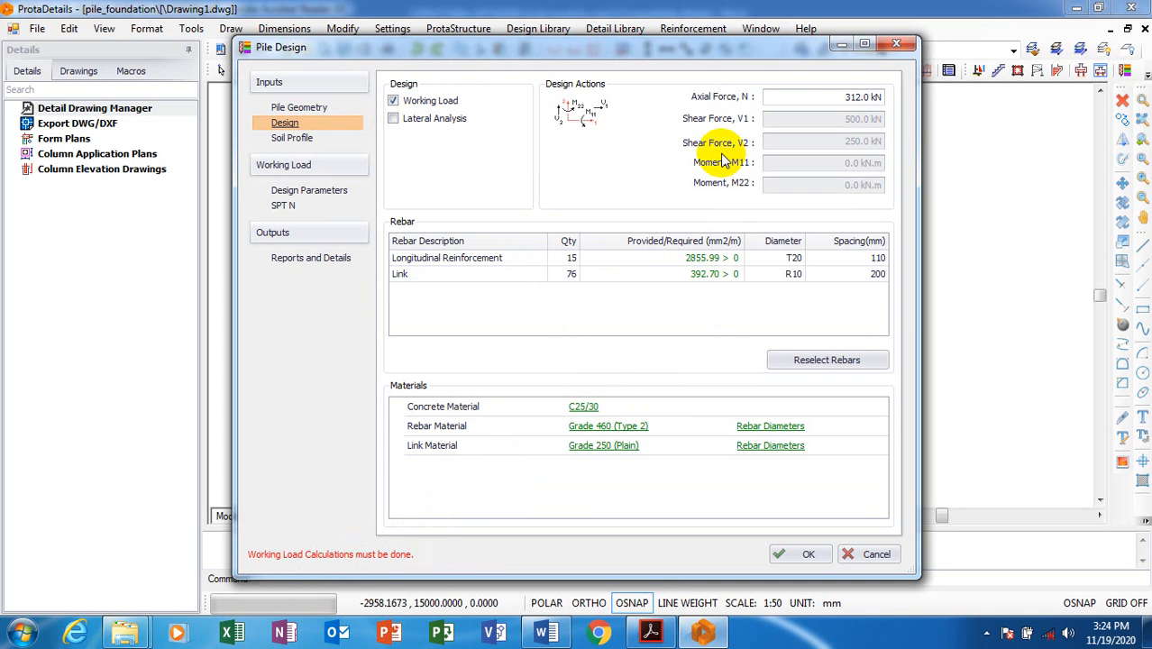
pyautogui.doubleClick(857, 98)
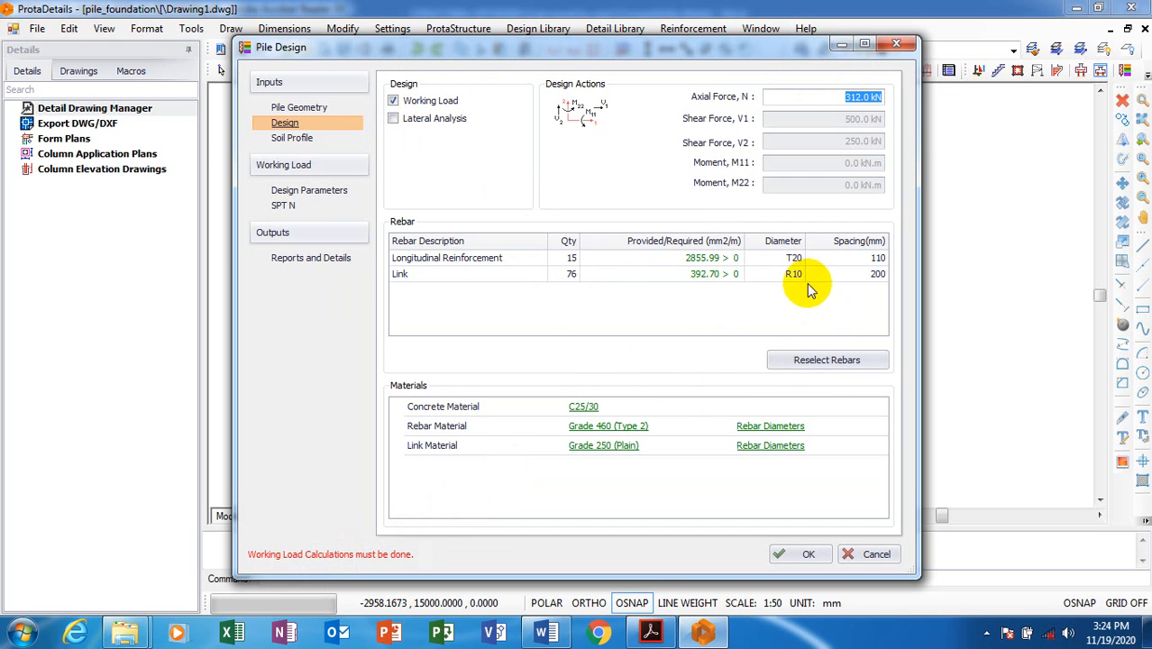
# Step: Reselect the pile's rebars automatically, and change the longitudinal bars to T20 and the links to R10
pyautogui.click(827, 361)
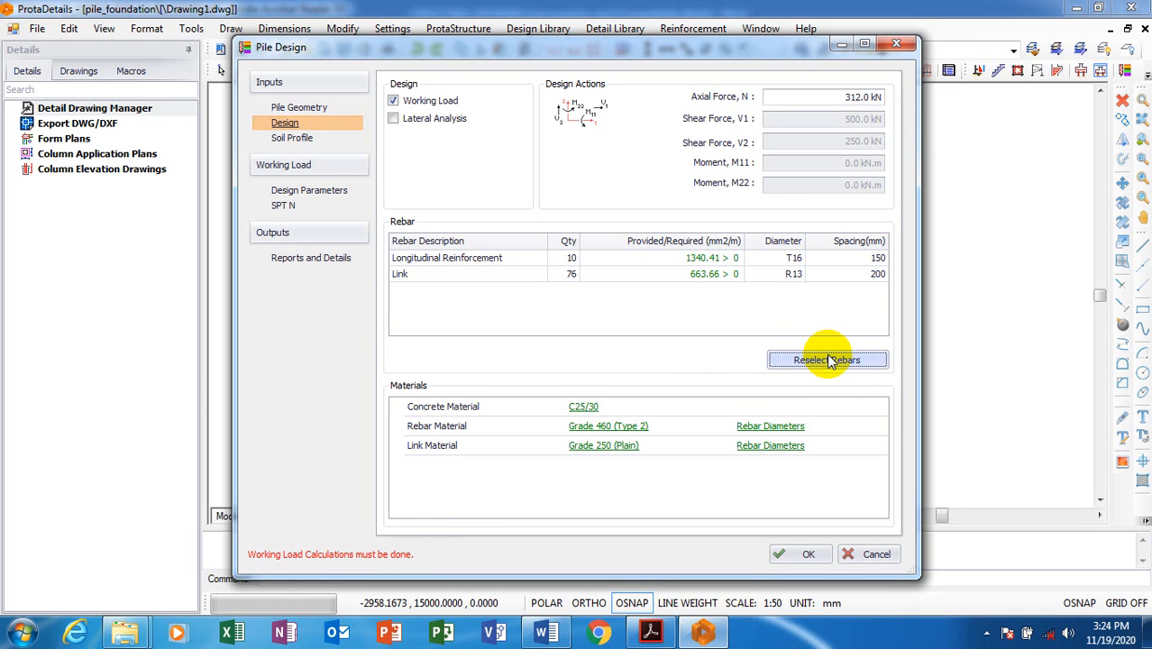
pyautogui.click(795, 258)
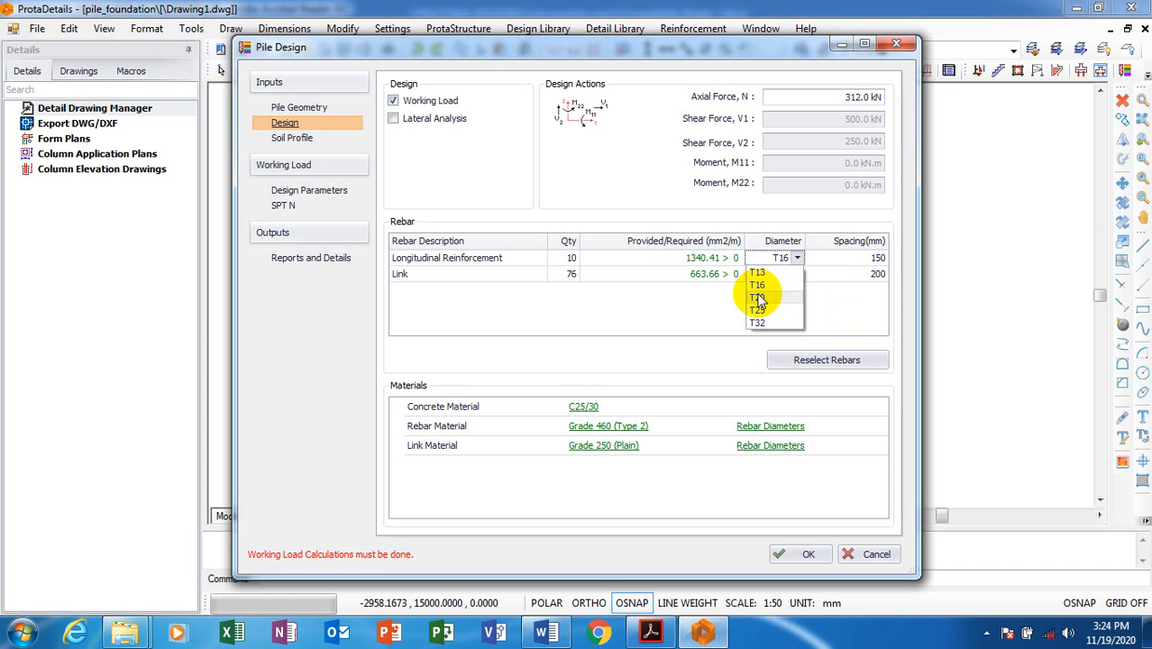
pyautogui.click(757, 298)
pyautogui.click(784, 274)
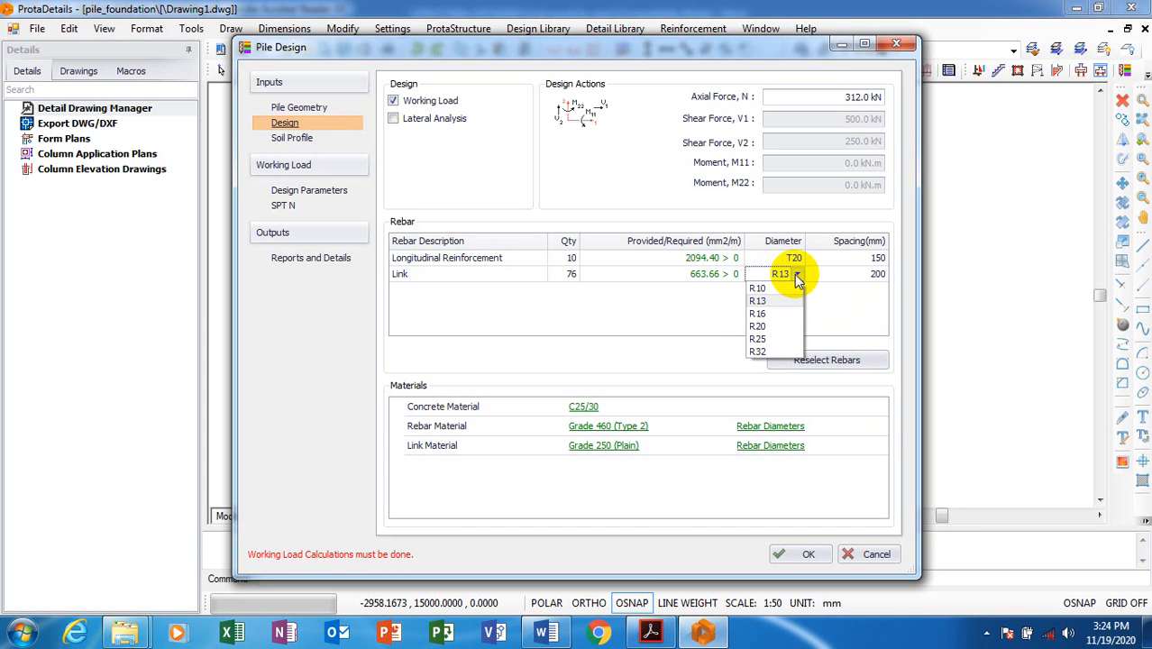
pyautogui.click(758, 288)
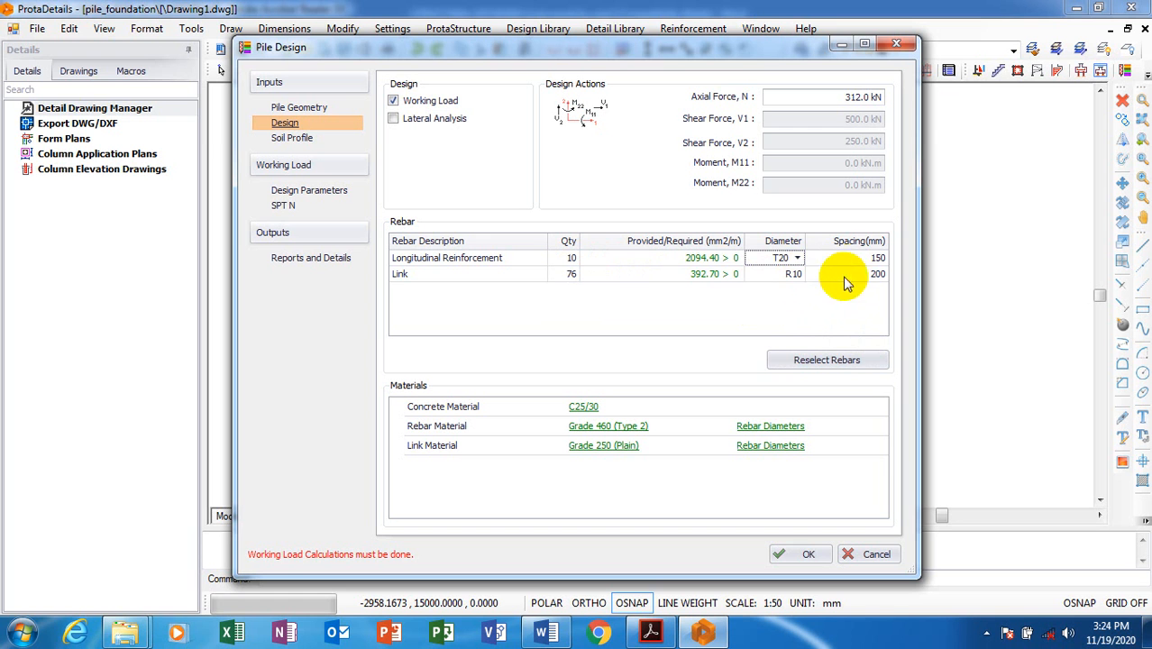
# Step: Set the longitudinal reinforcement spacing to 130 mm after trying 100 mm, leaving the link spacing at 200 mm
pyautogui.click(870, 258)
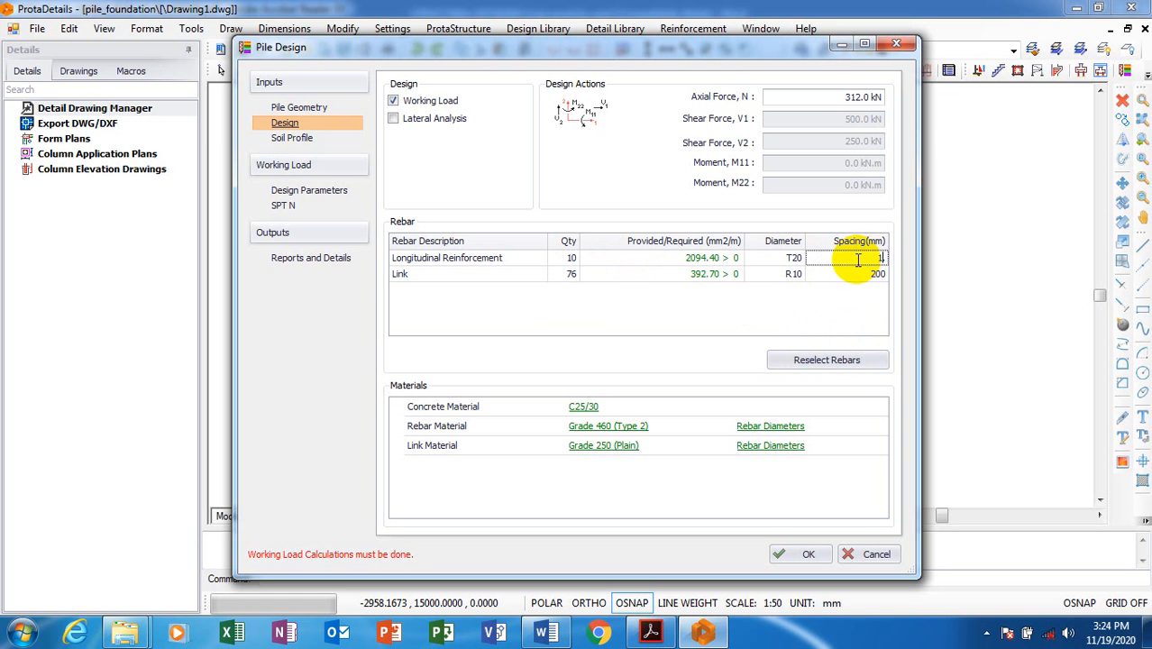
pyautogui.write('90')
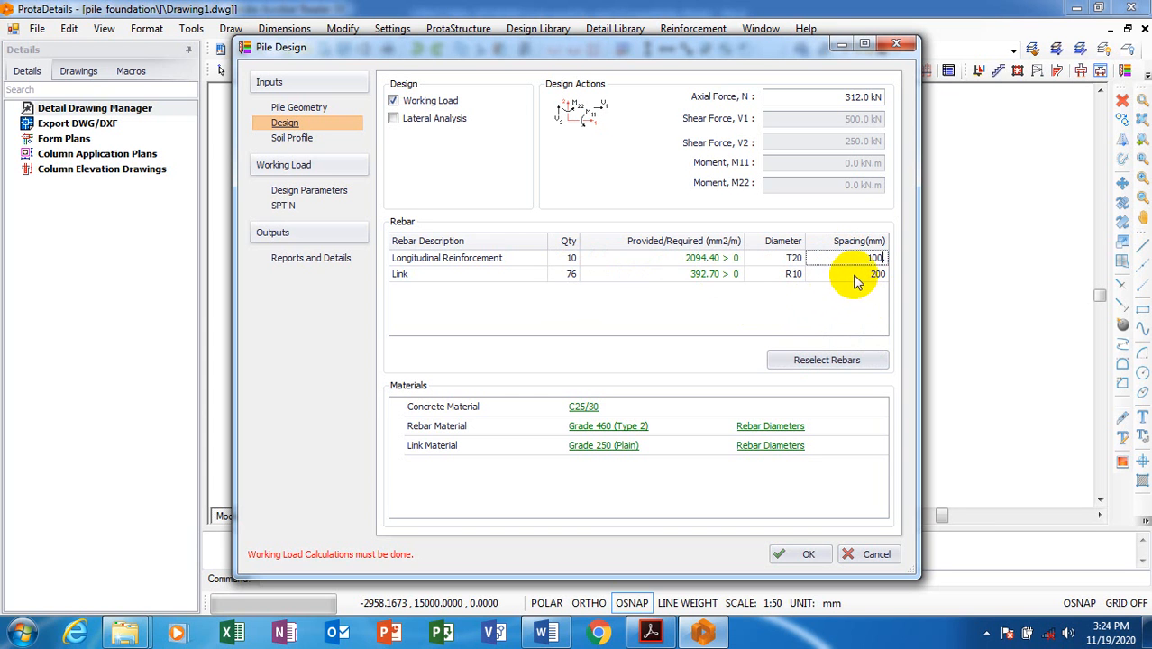
pyautogui.click(838, 275)
pyautogui.click(874, 257)
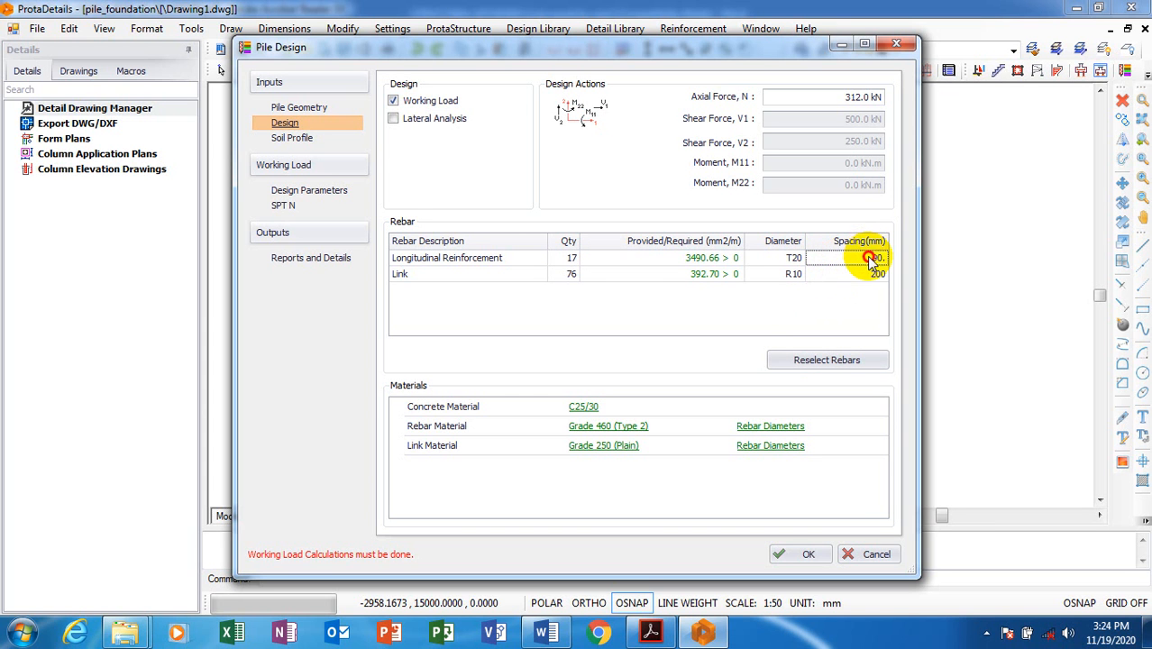
pyautogui.write('1')
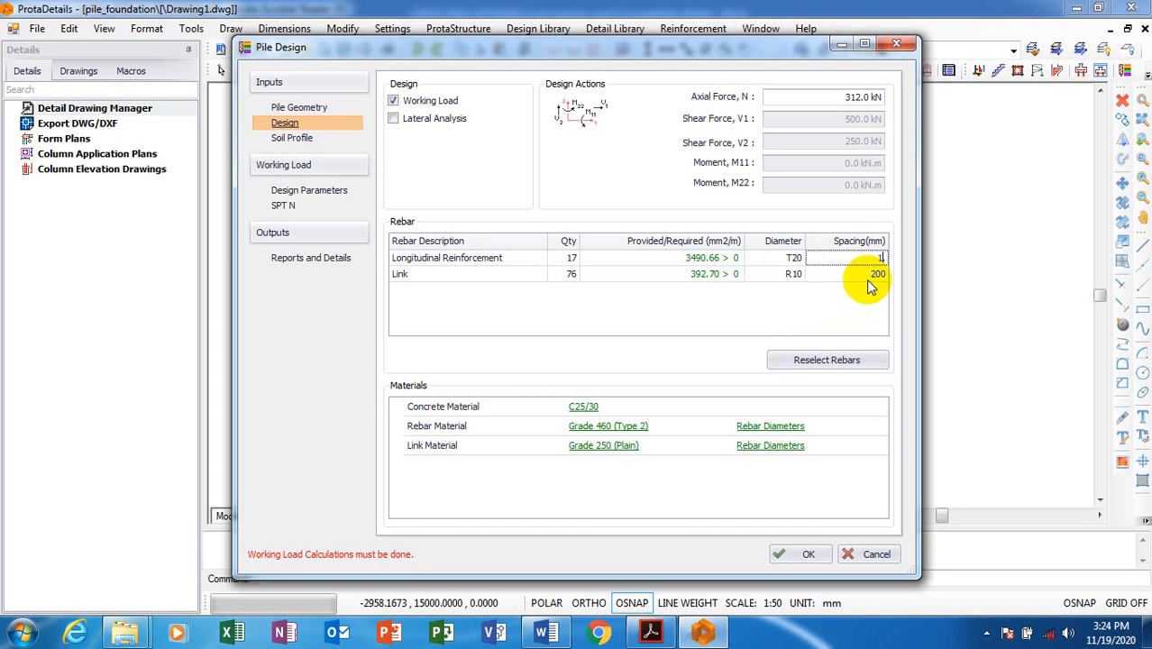
pyautogui.write('50')
pyautogui.press('BackSpace')
pyautogui.press('BackSpace')
pyautogui.write('30')
pyautogui.click(856, 277)
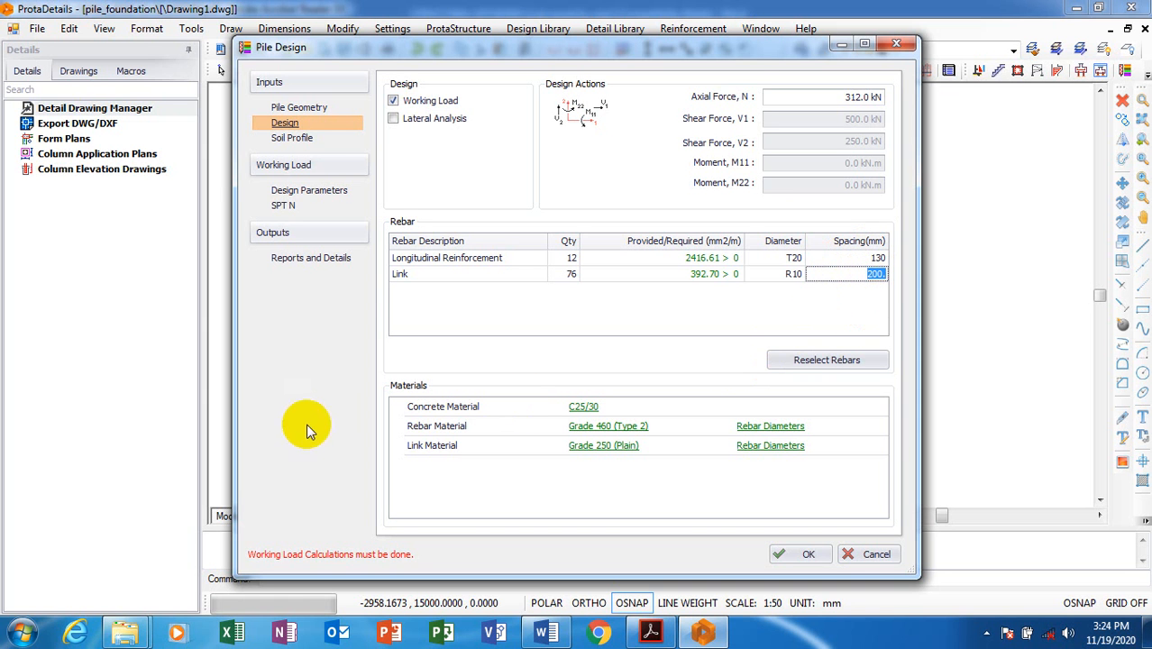
# Step: Open the pile's soil profile and examine the soil materials and depth intervals of its layers
pyautogui.click(305, 140)
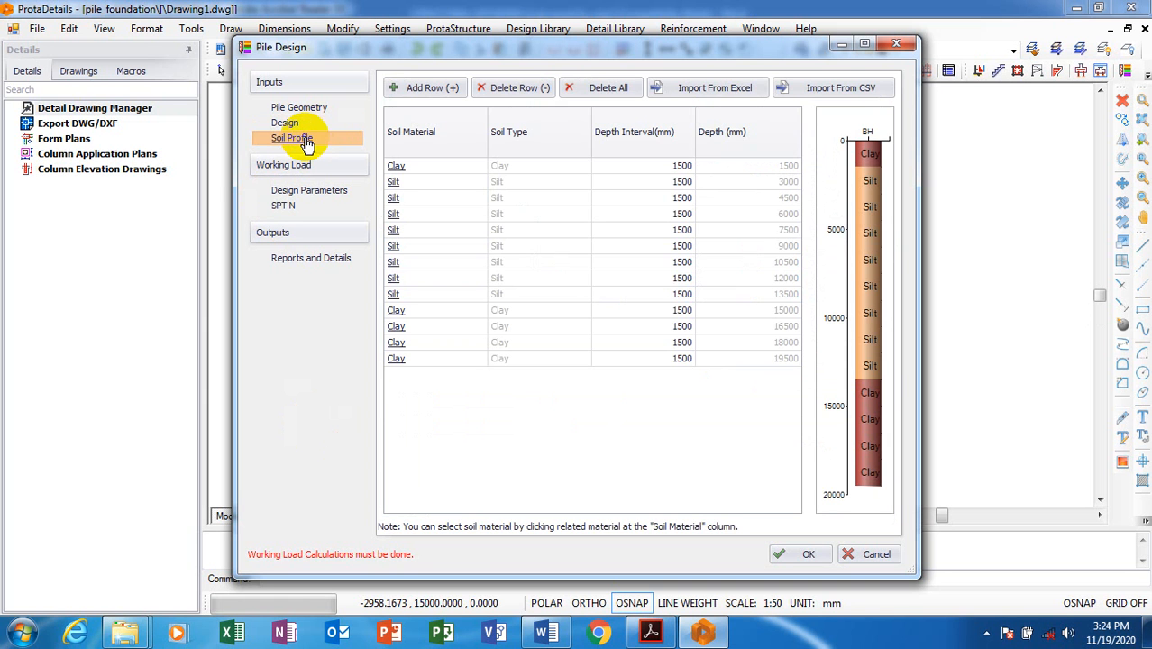
pyautogui.click(301, 124)
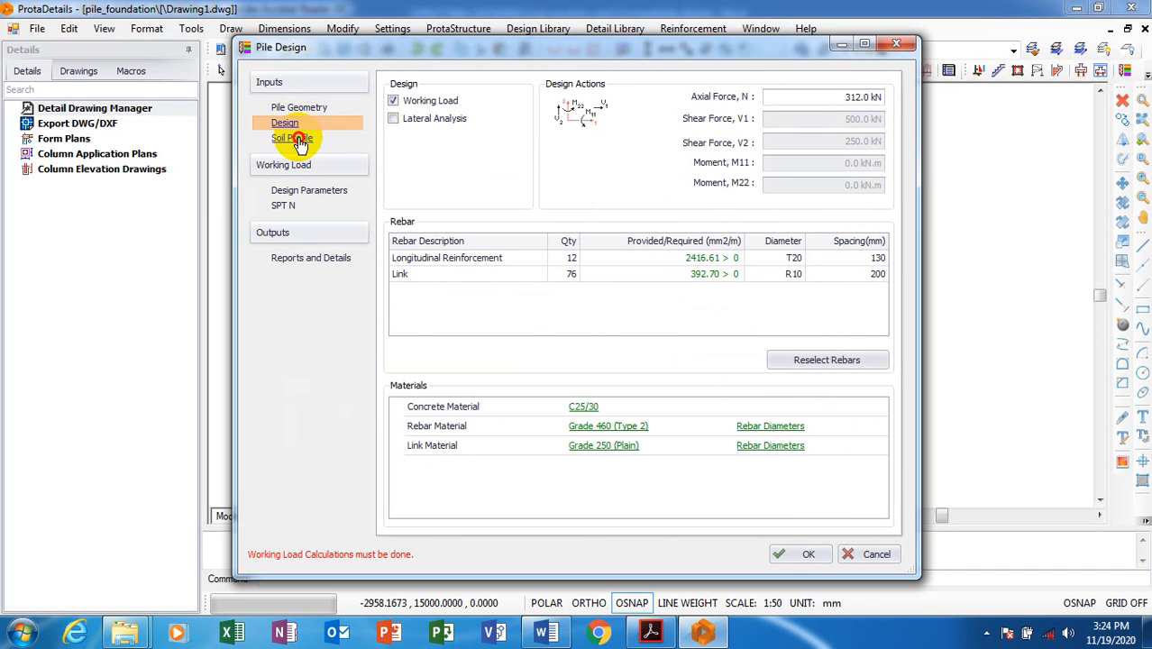
pyautogui.click(300, 142)
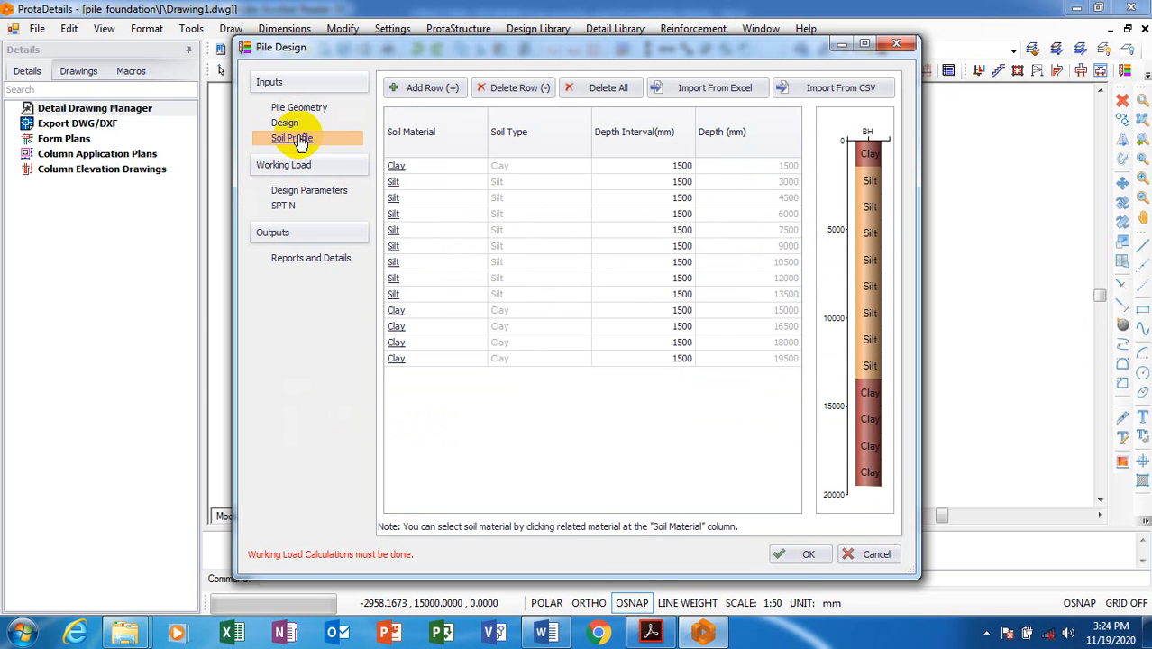
pyautogui.moveTo(706, 637)
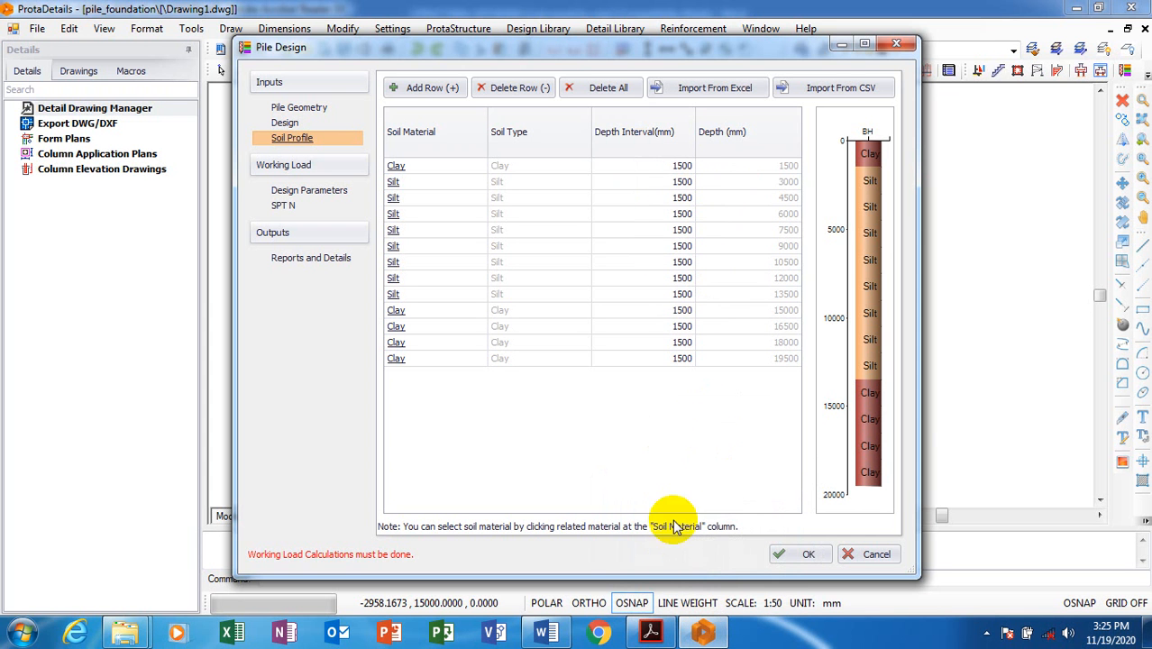
# Step: Examine the Boring No-03 table of depths, SPT values and soil types in the soil report in Adobe Reader, and return to ProtaDetails
pyautogui.click(651, 633)
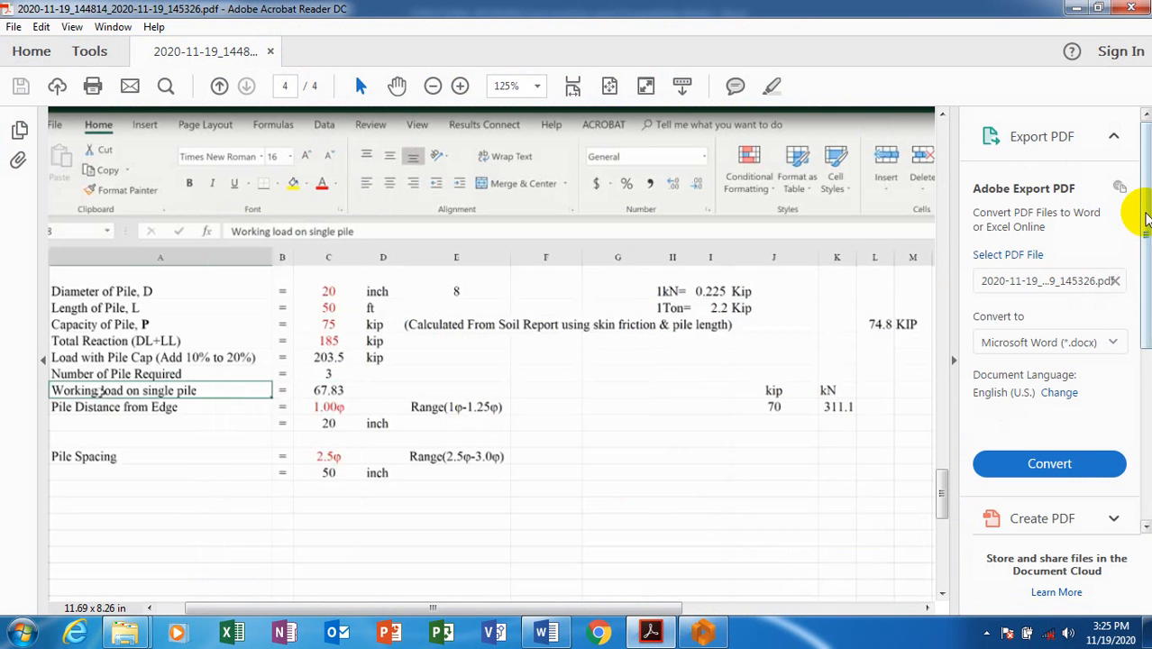
pyautogui.scroll(-3, 1142, 285)
pyautogui.scroll(3, 1143, 288)
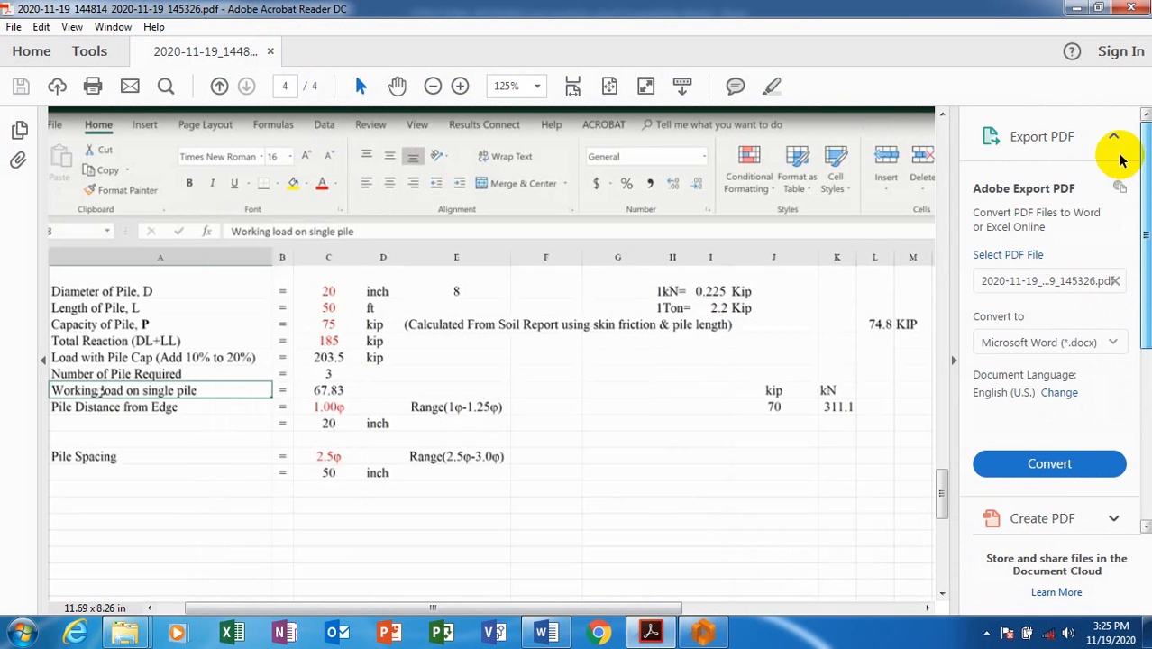
pyautogui.moveTo(941, 486); pyautogui.dragTo(948, 316)
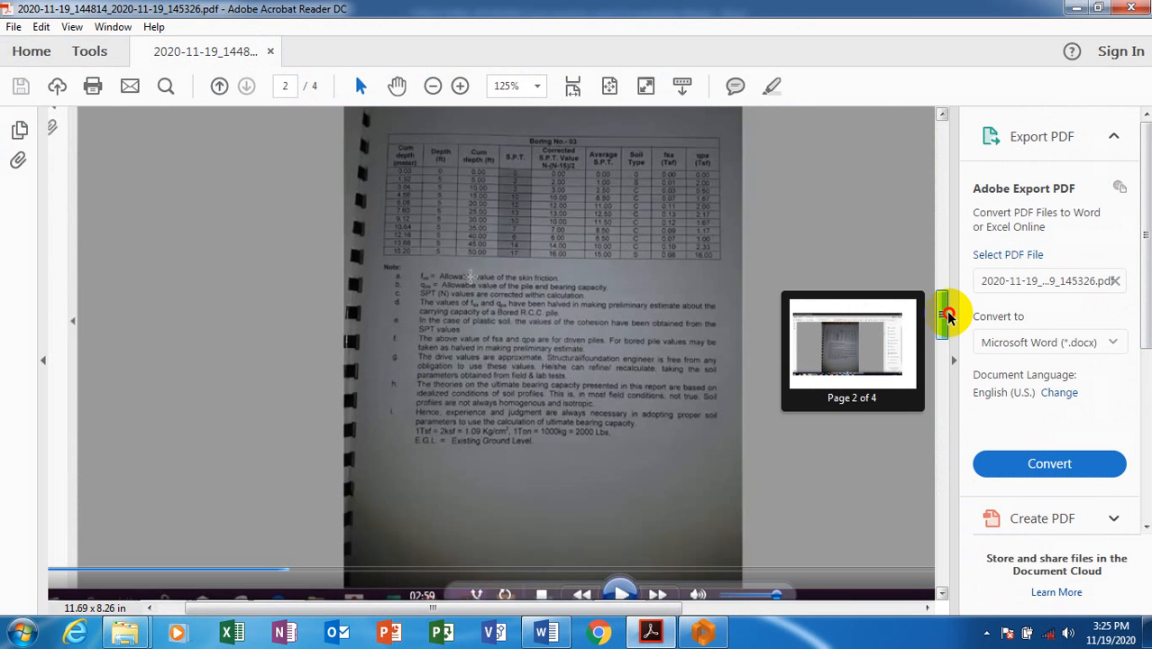
pyautogui.moveTo(948, 316); pyautogui.dragTo(947, 316)
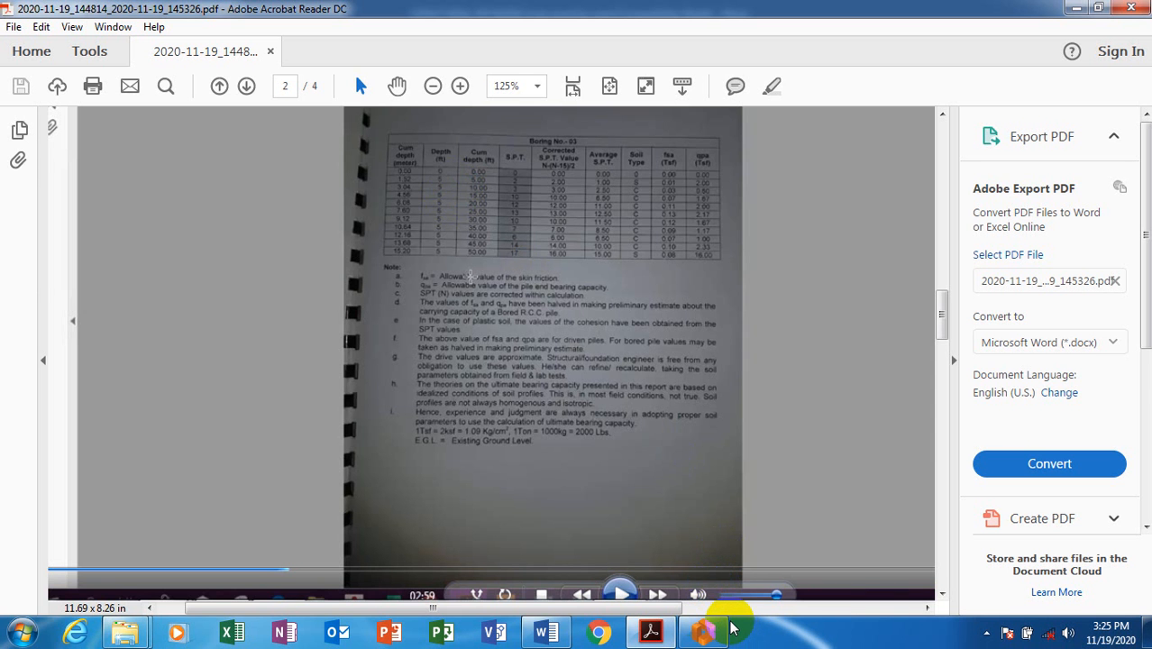
pyautogui.click(706, 630)
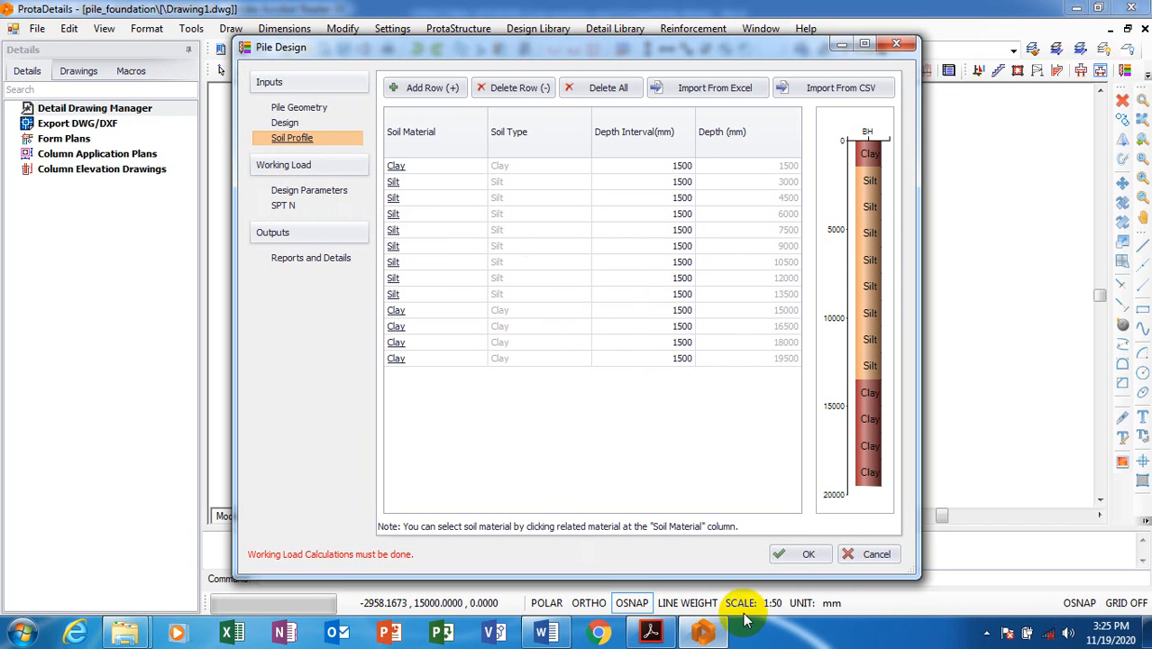
pyautogui.moveTo(701, 632)
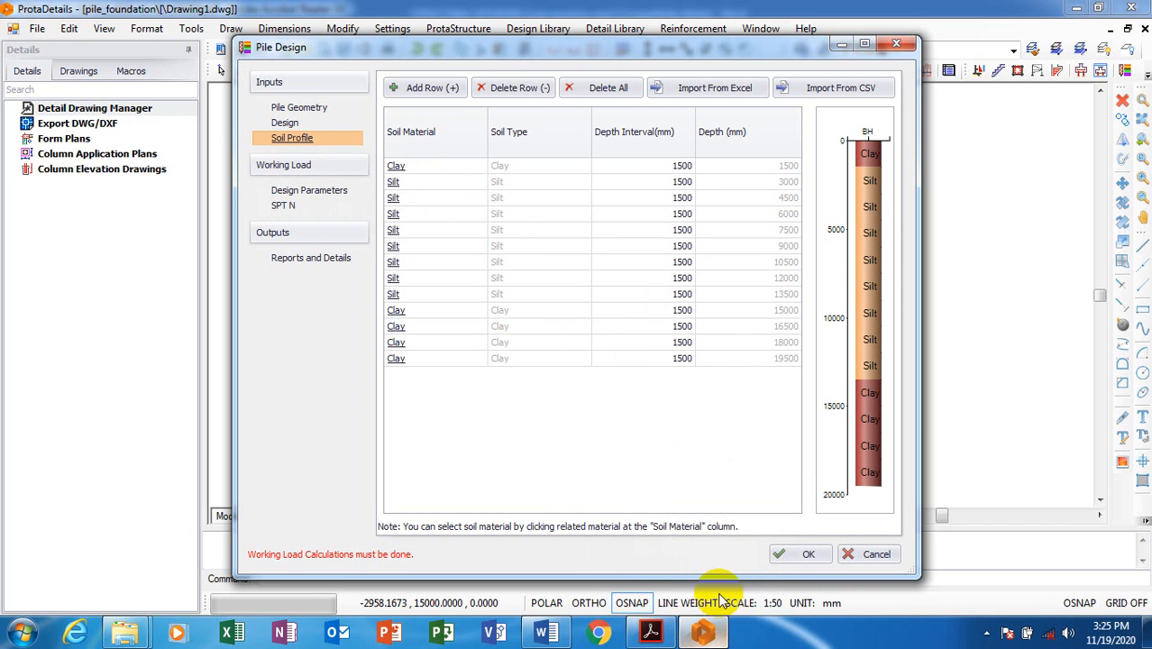
# Step: Examine the soil layer descriptions in the bore hole chart of the soil report in Adobe Reader, and return to ProtaDetails
pyautogui.click(650, 633)
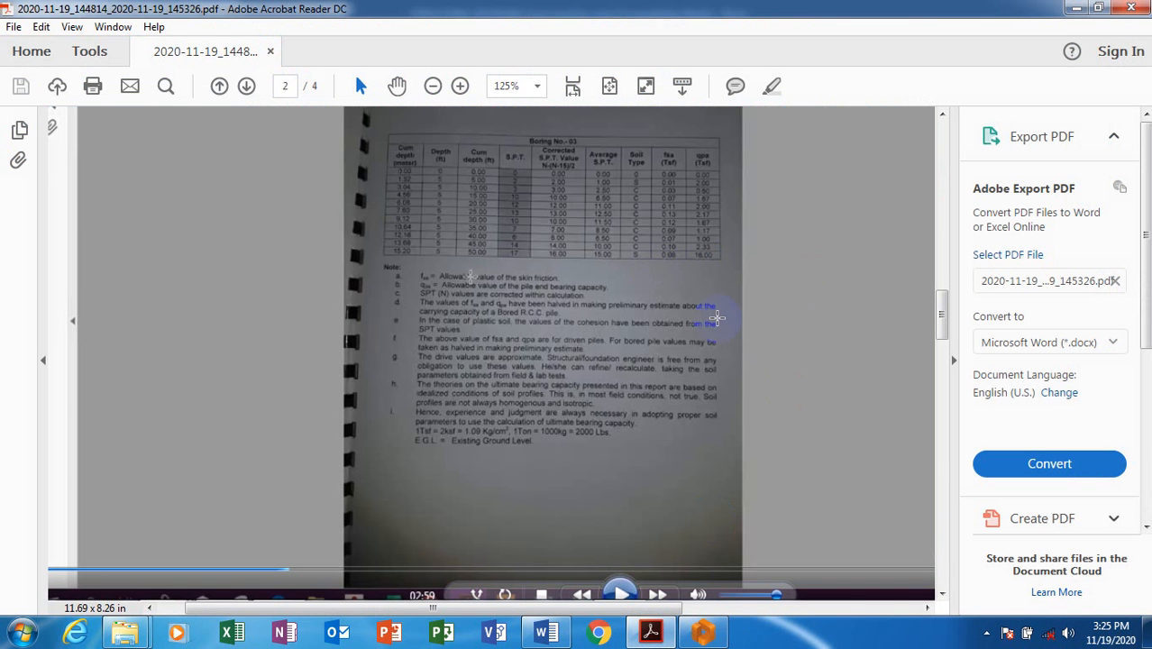
pyautogui.scroll(1, 712, 314)
pyautogui.scroll(5, 696, 287)
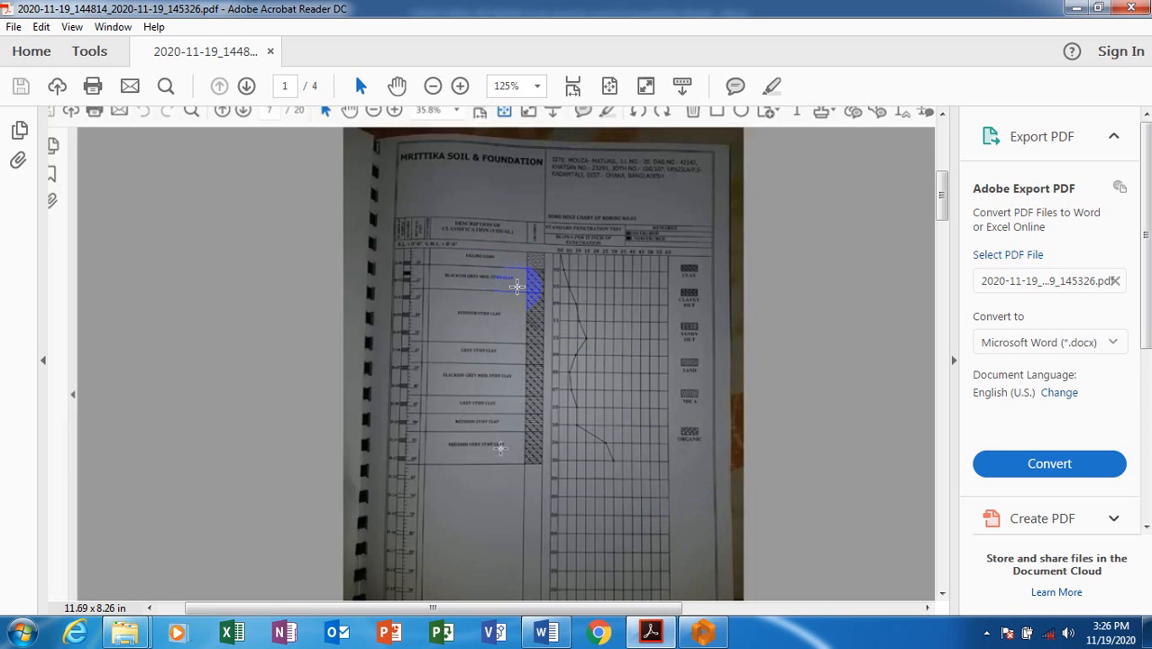
pyautogui.scroll(1, 512, 274)
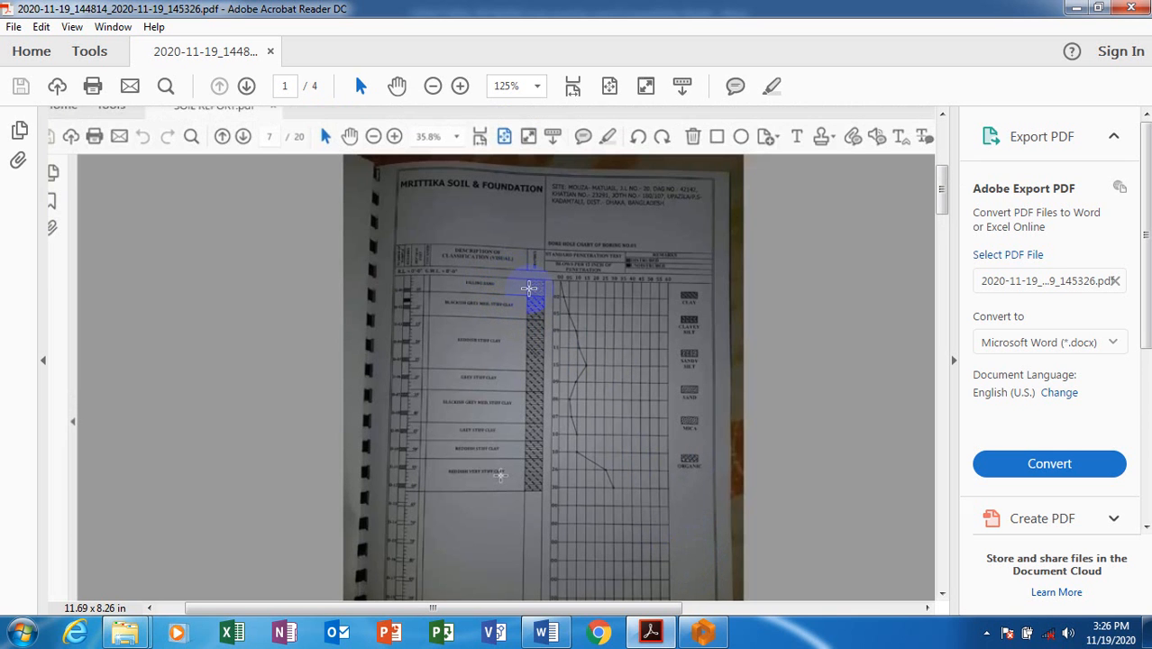
pyautogui.moveTo(529, 289); pyautogui.dragTo(501, 314)
pyautogui.scroll(1, 497, 311)
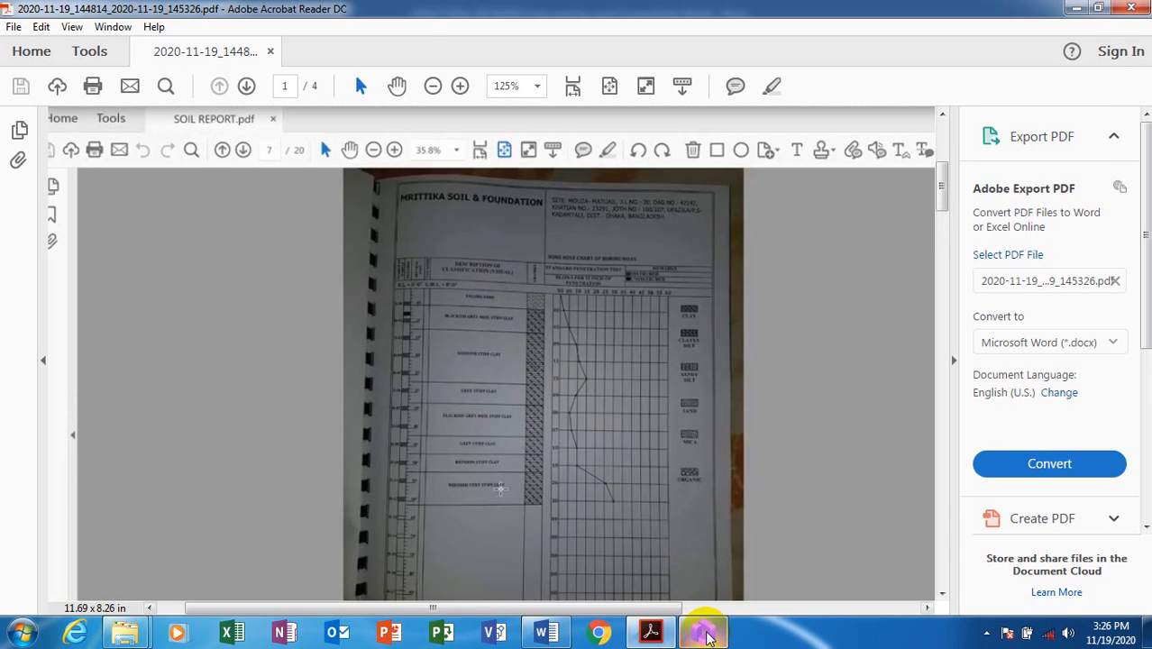
pyautogui.click(703, 633)
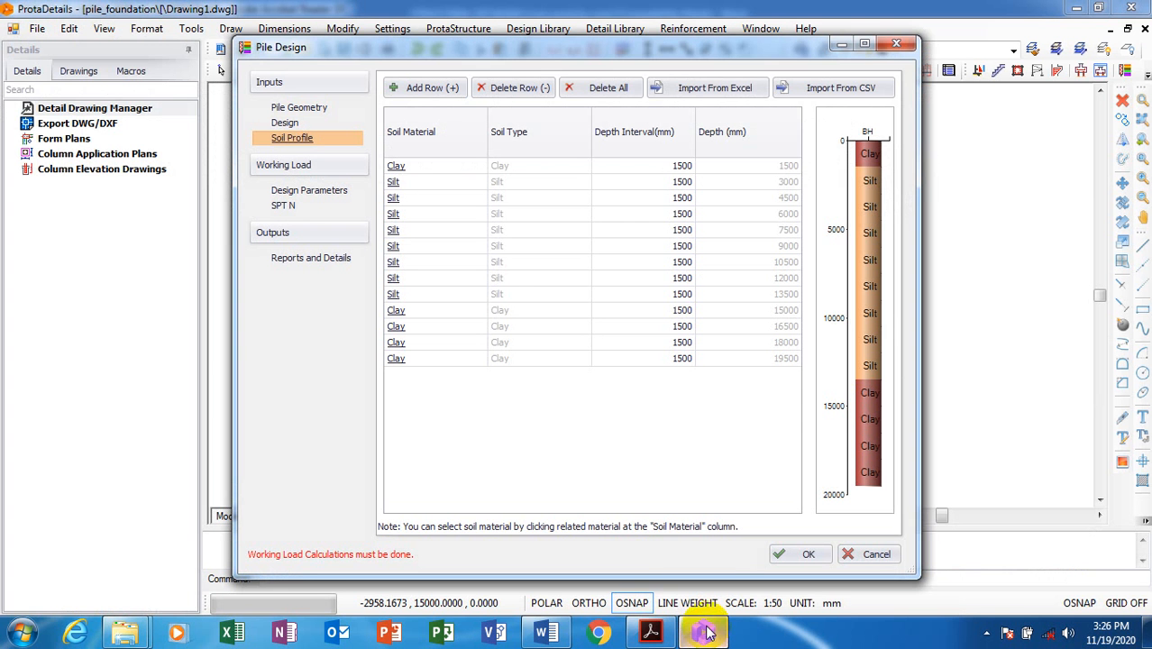
# Step: Change the soil material of the profile's first layer, ending at 1500 mm depth, to Sand
pyautogui.click(394, 184)
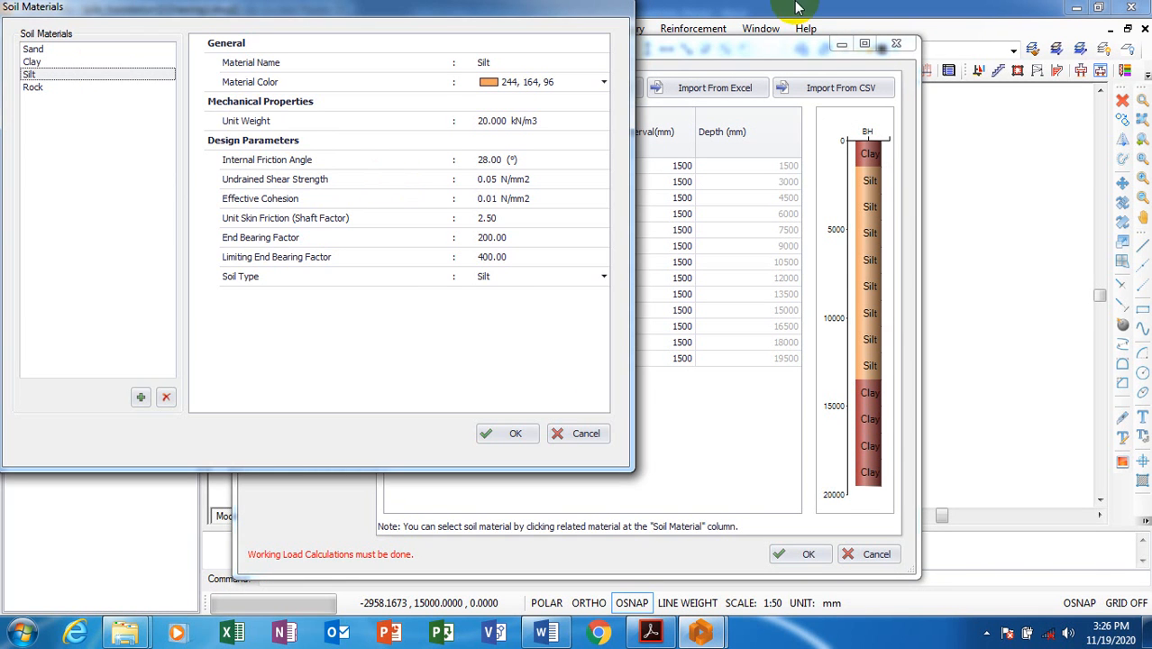
pyautogui.click(584, 433)
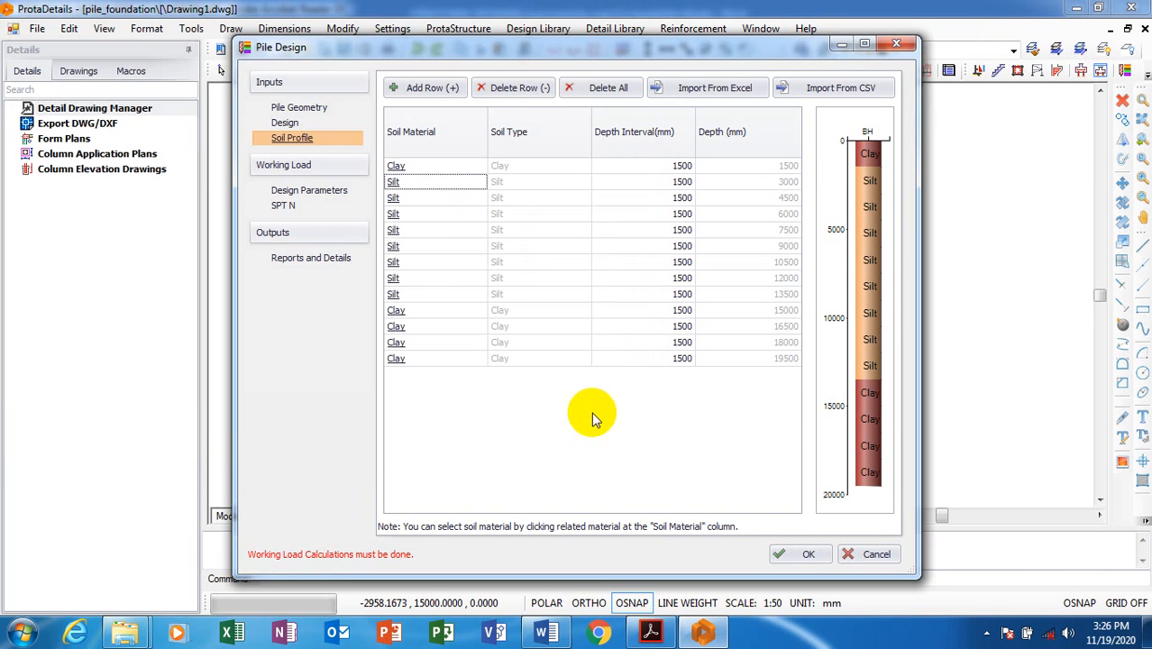
pyautogui.click(429, 167)
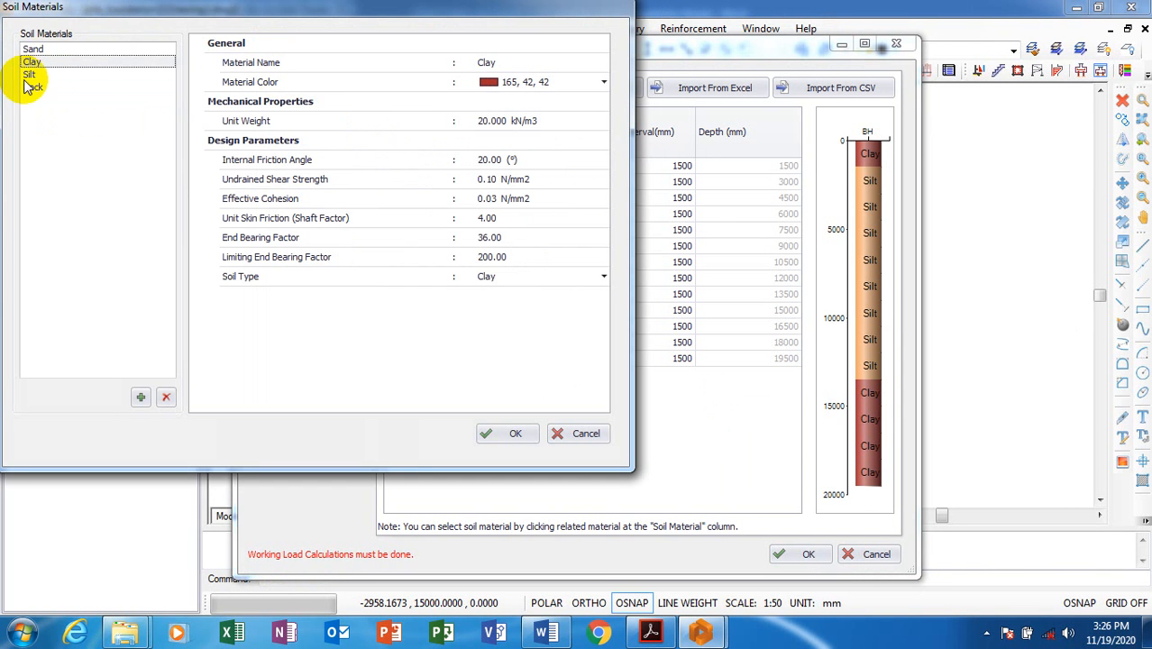
pyautogui.click(72, 48)
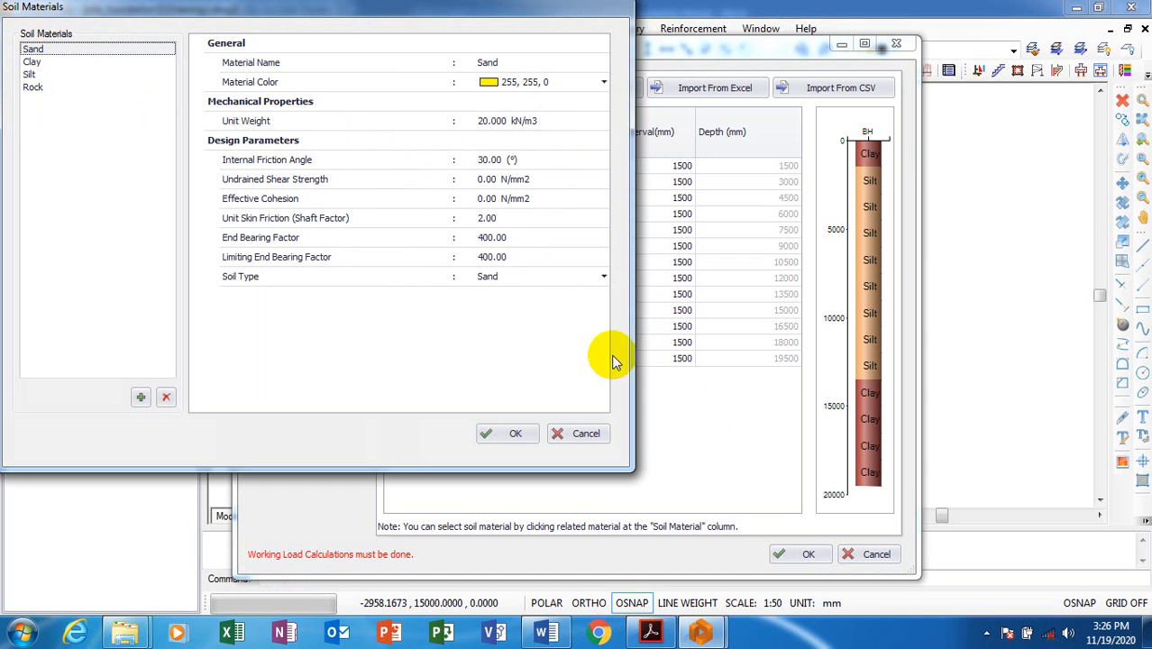
pyautogui.click(511, 432)
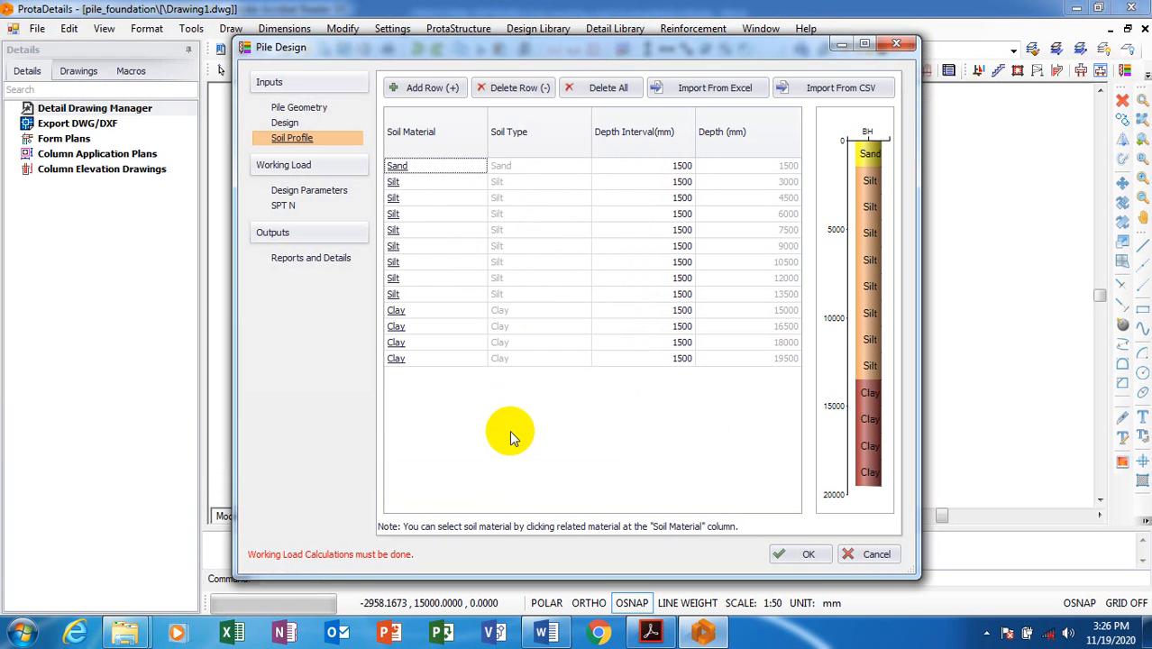
# Step: Open the soil material of the second layer and rename the Silt material as "stiffy clay"
pyautogui.click(392, 184)
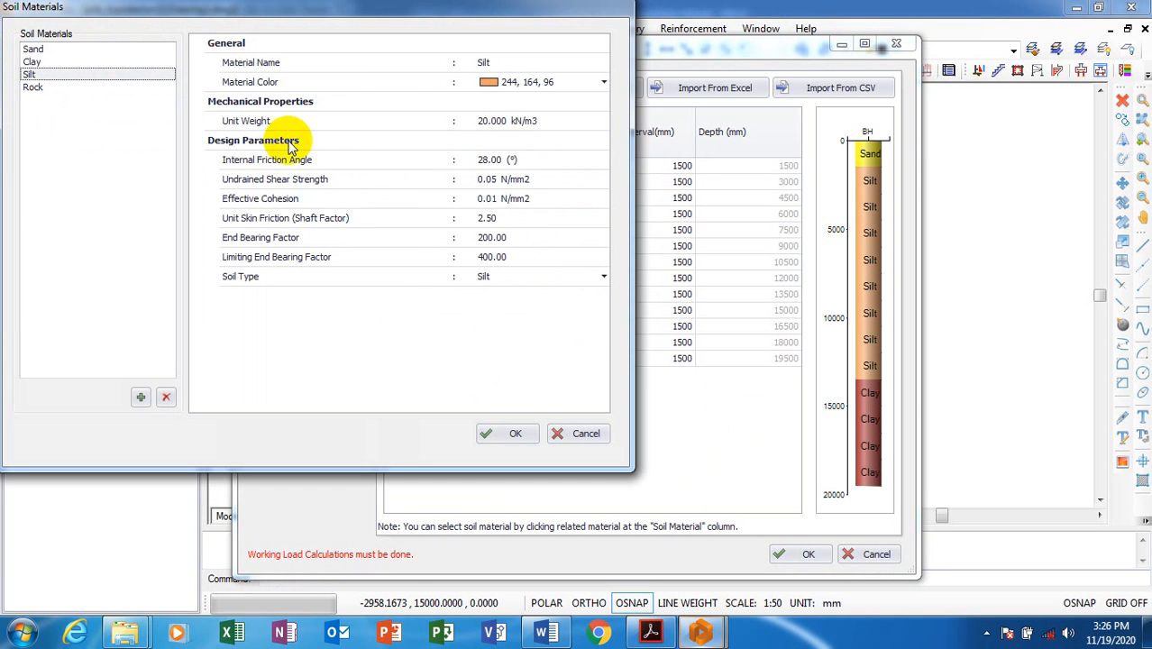
pyautogui.click(550, 68)
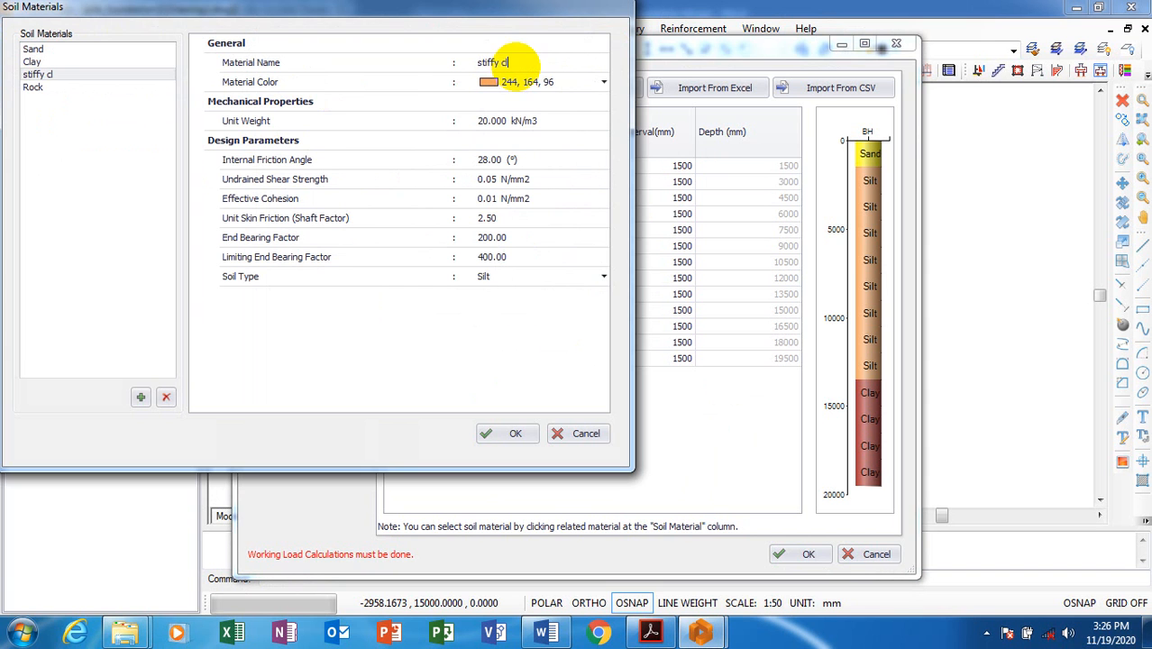
pyautogui.write('ay')
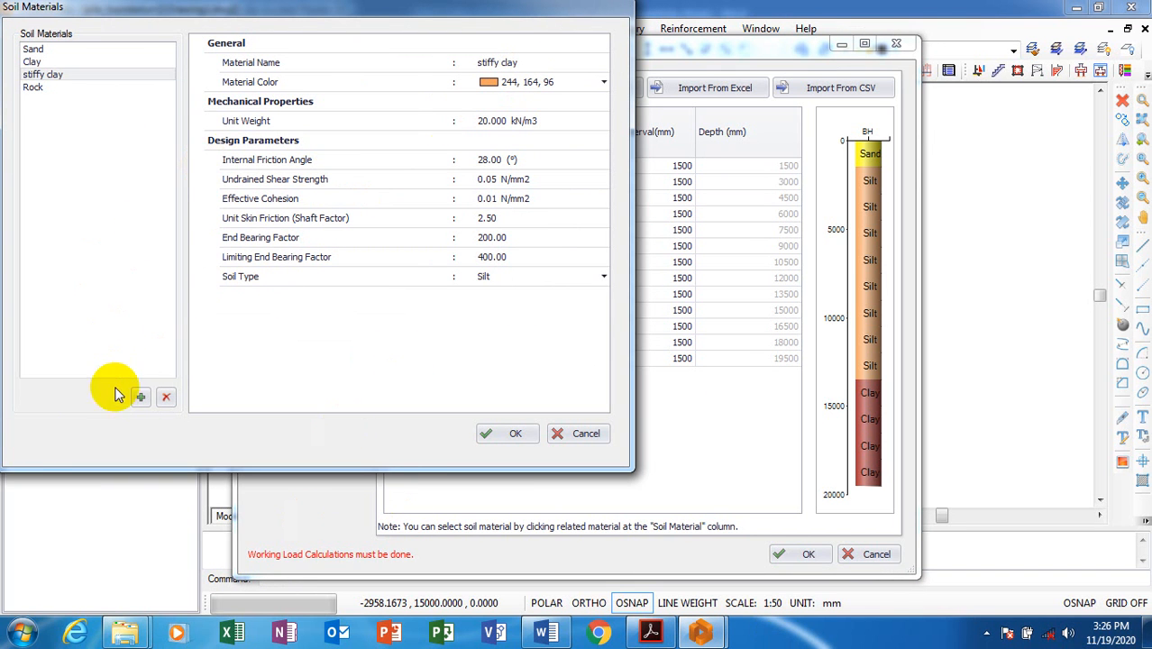
# Step: Add a copy of the silt-type material to the soil materials, name it "stiffy clay", and try to accept the materials list
pyautogui.click(141, 396)
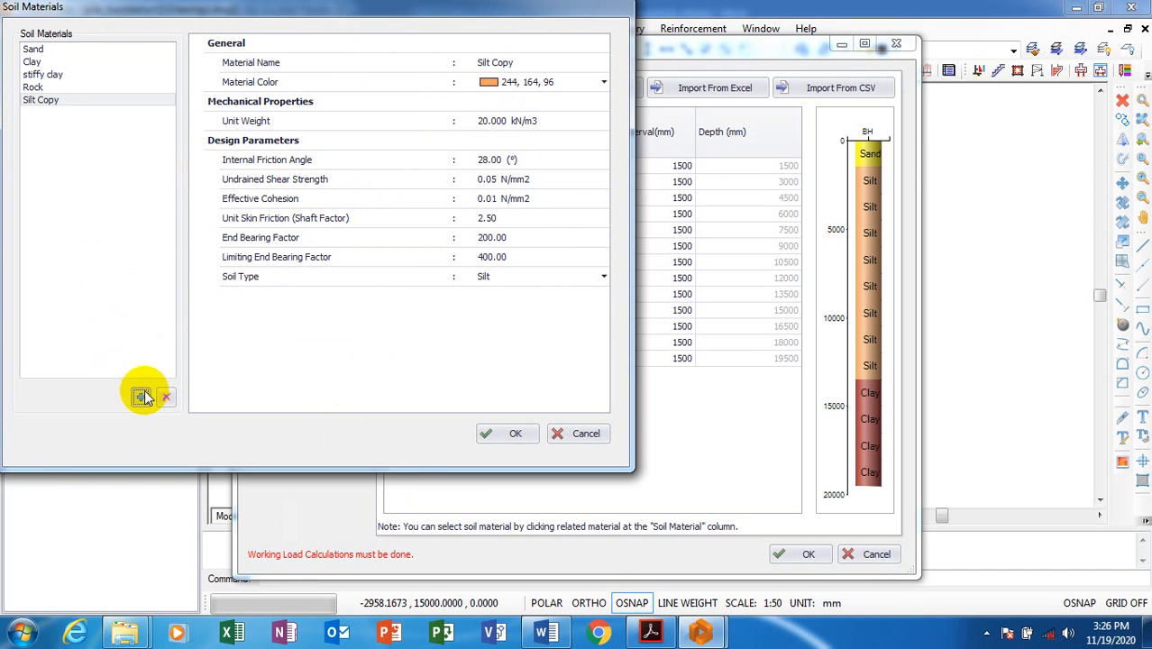
pyautogui.click(514, 63)
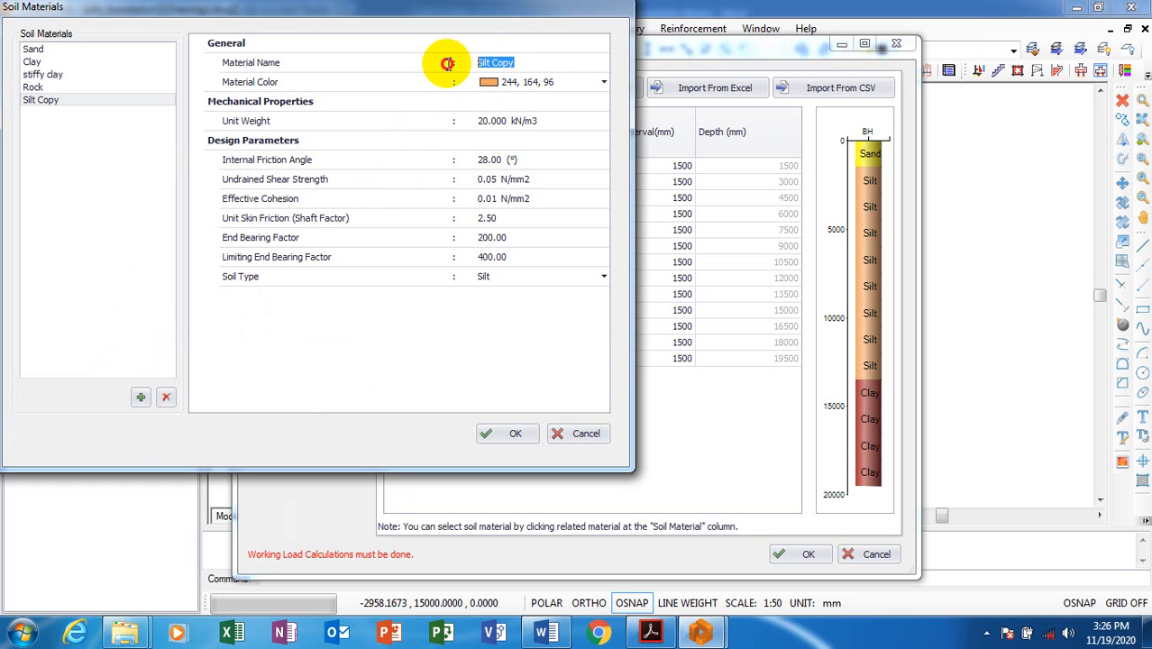
pyautogui.write('stiffy c')
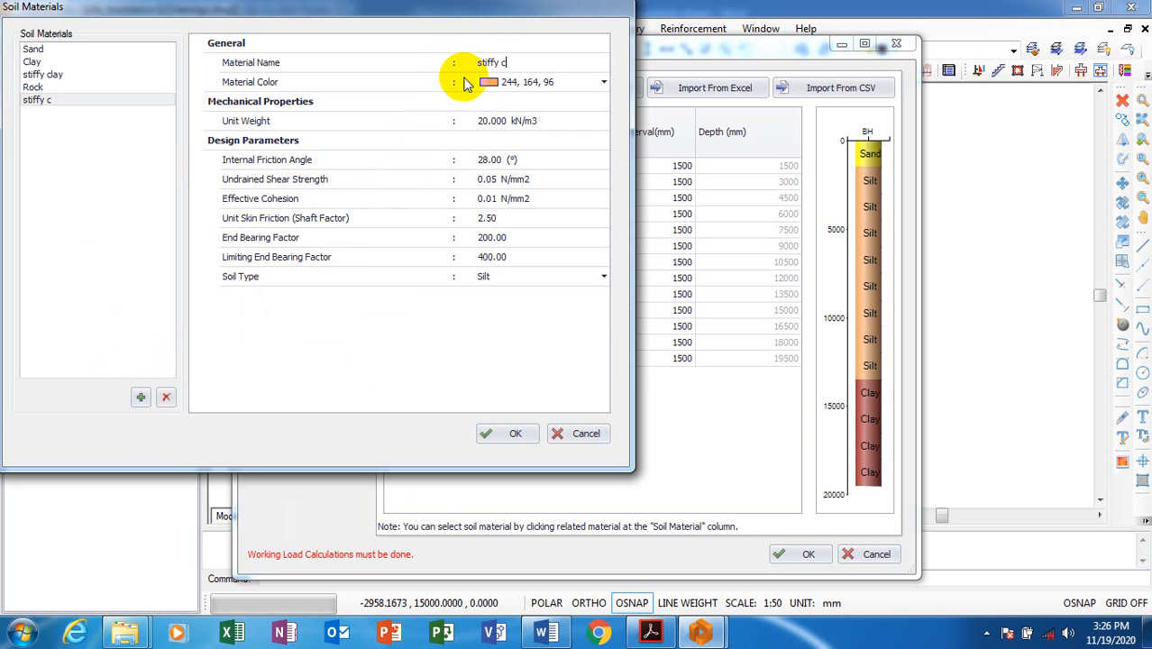
pyautogui.write('lay')
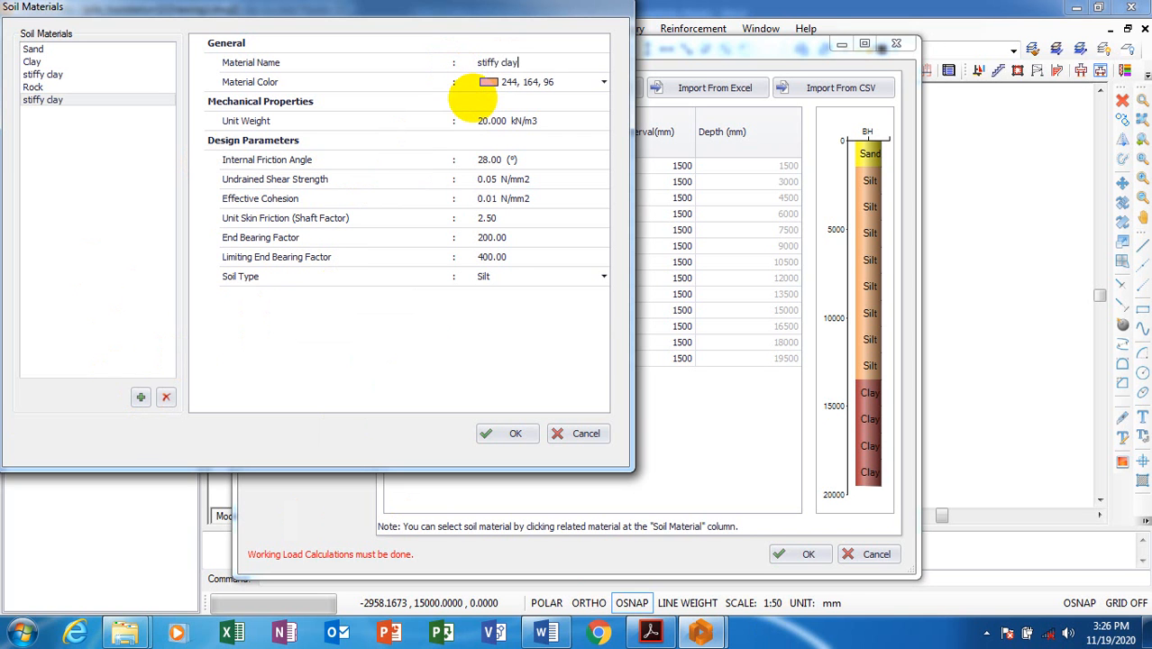
pyautogui.click(505, 440)
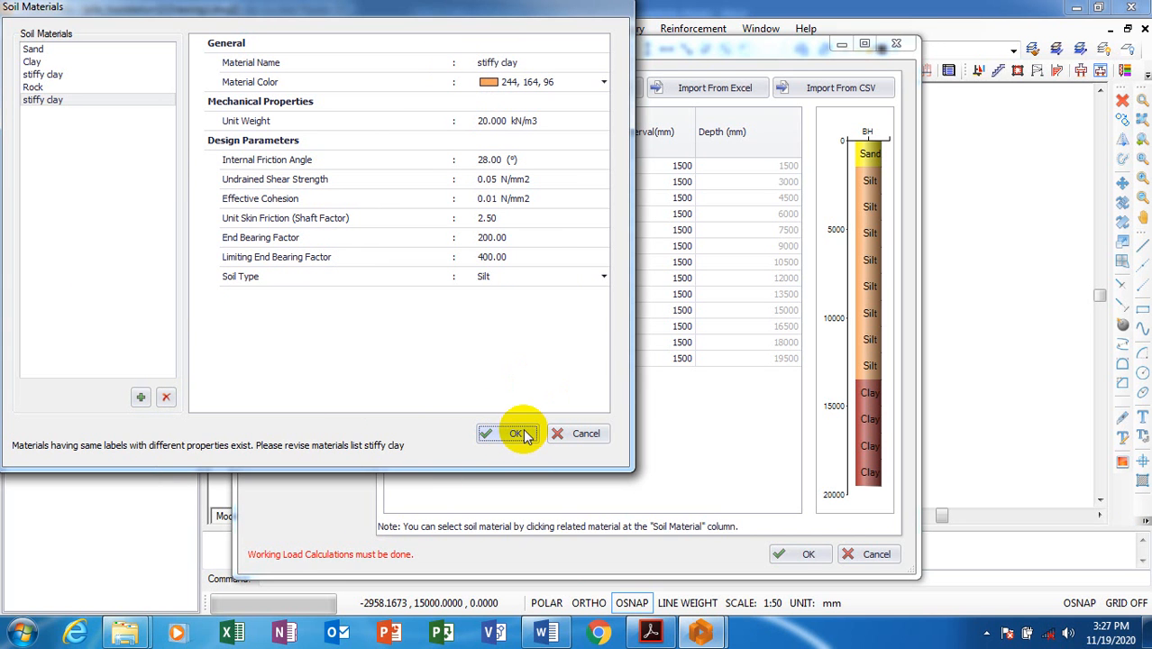
# Step: Review the copied stiffy clay's unit weight and strength parameters, and examine the Boring No. 03 table in the soil report in Adobe Reader before returning to ProtaDetails
pyautogui.click(501, 120)
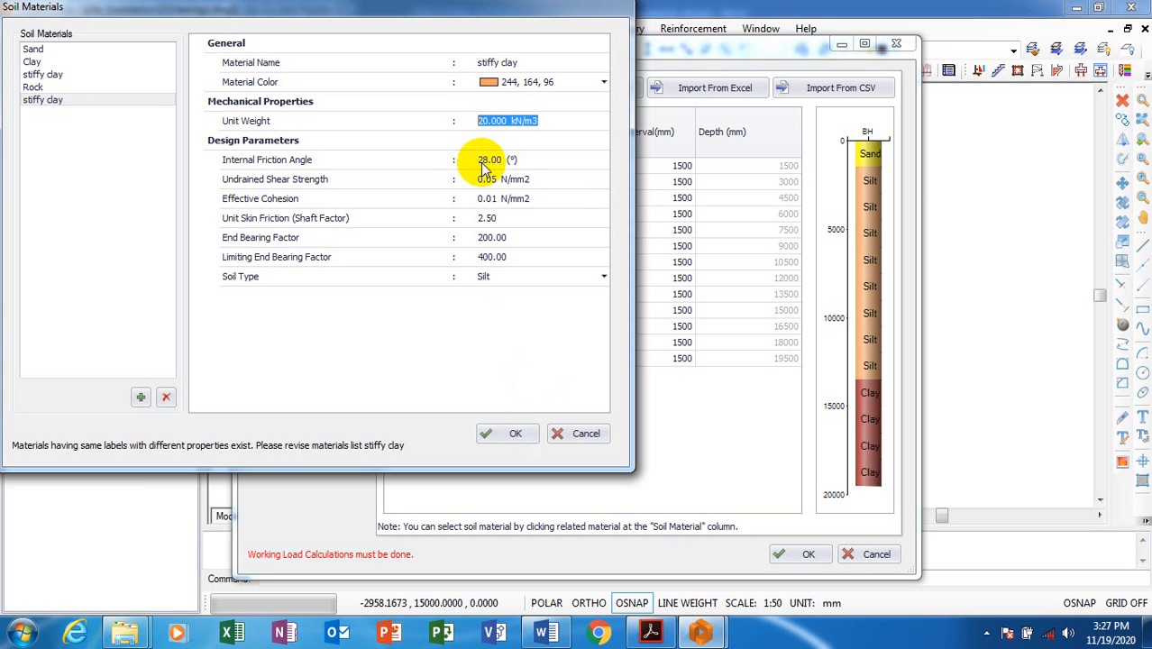
pyautogui.click(491, 163)
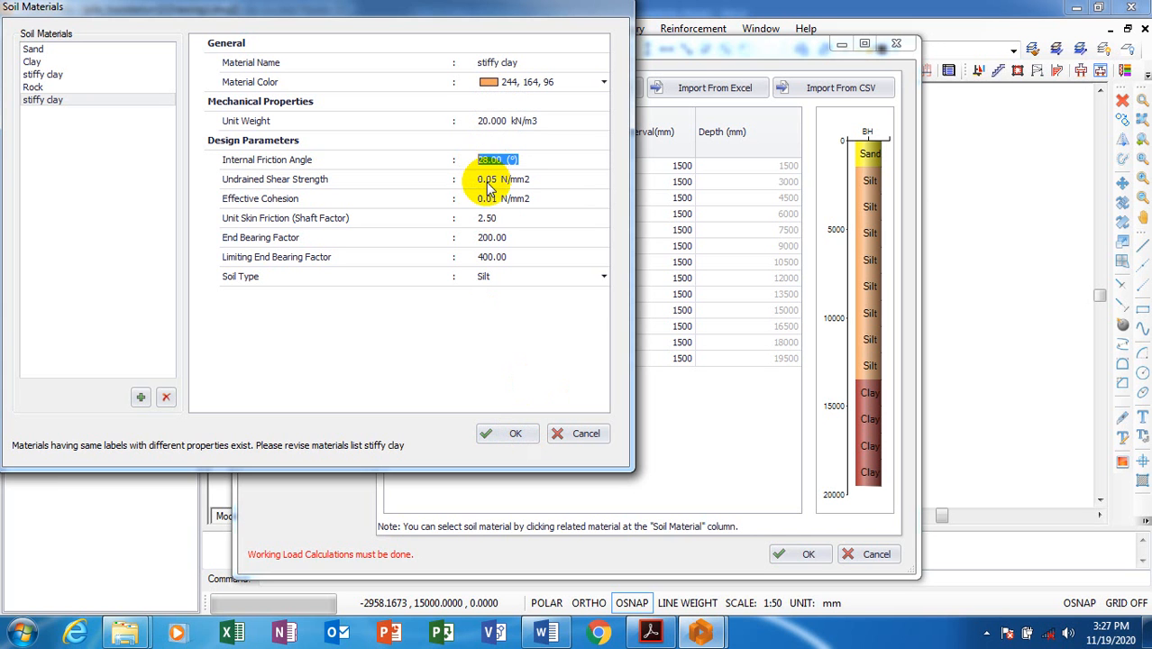
pyautogui.click(491, 179)
pyautogui.click(491, 199)
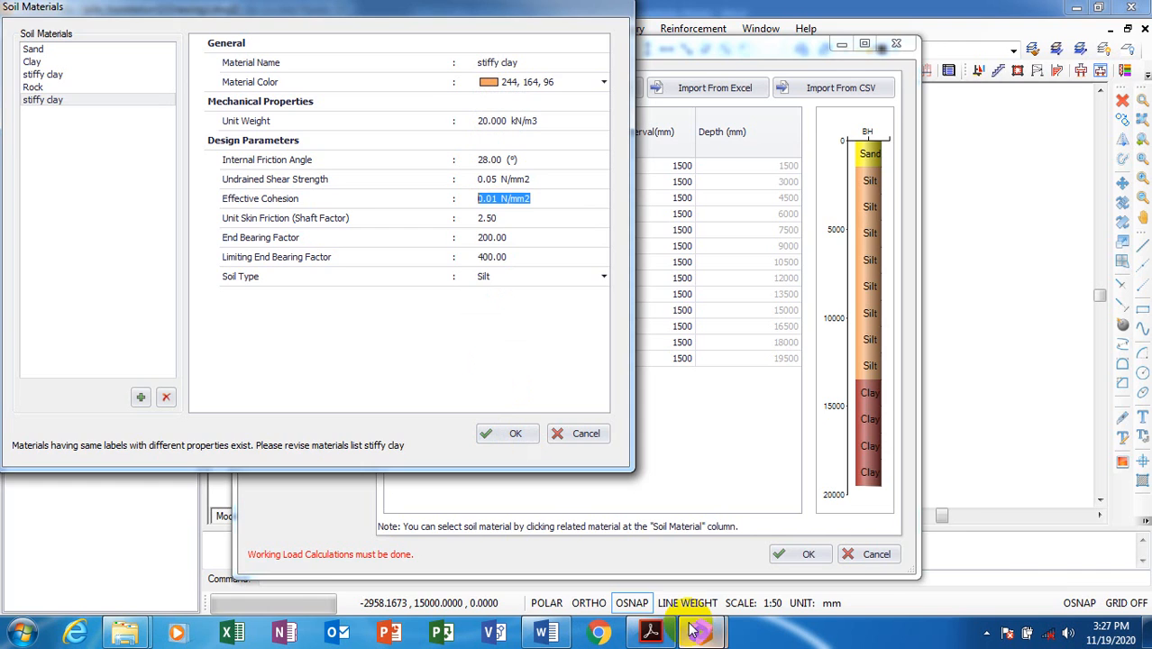
pyautogui.click(649, 631)
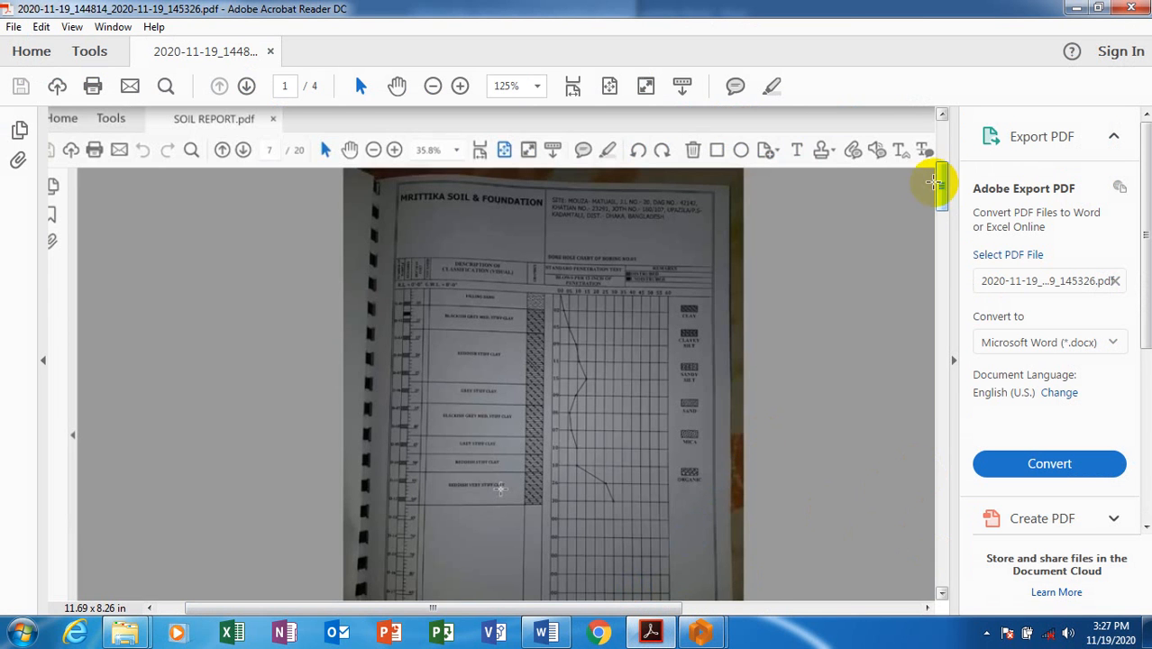
pyautogui.moveTo(942, 177); pyautogui.dragTo(951, 303)
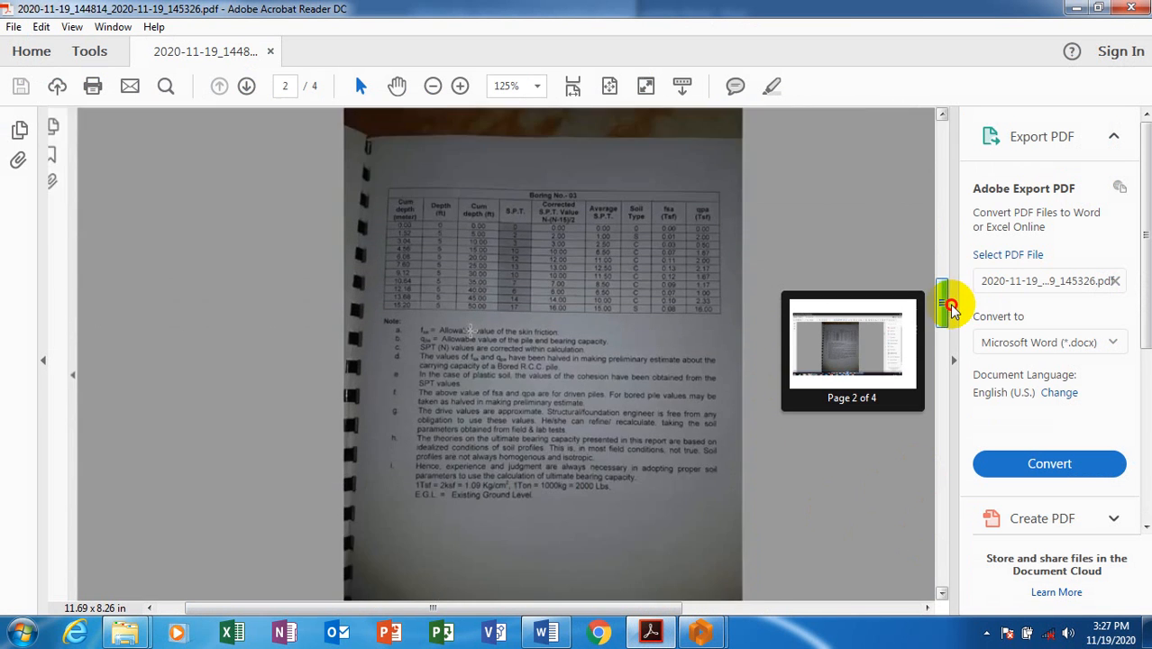
pyautogui.moveTo(702, 634)
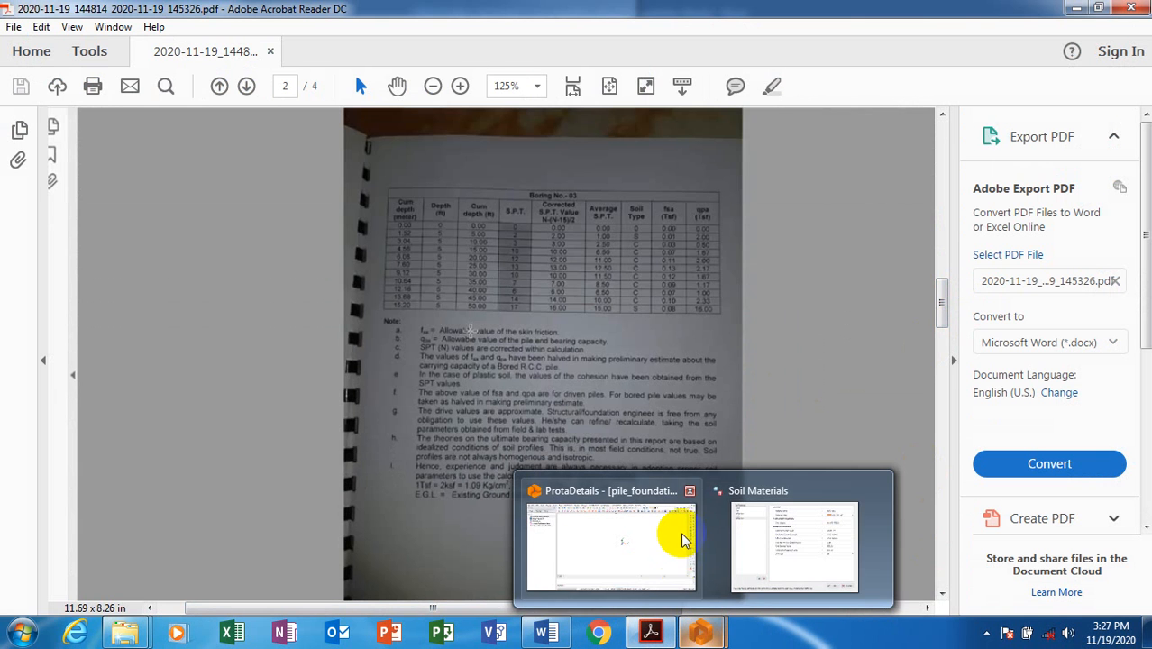
pyautogui.click(799, 566)
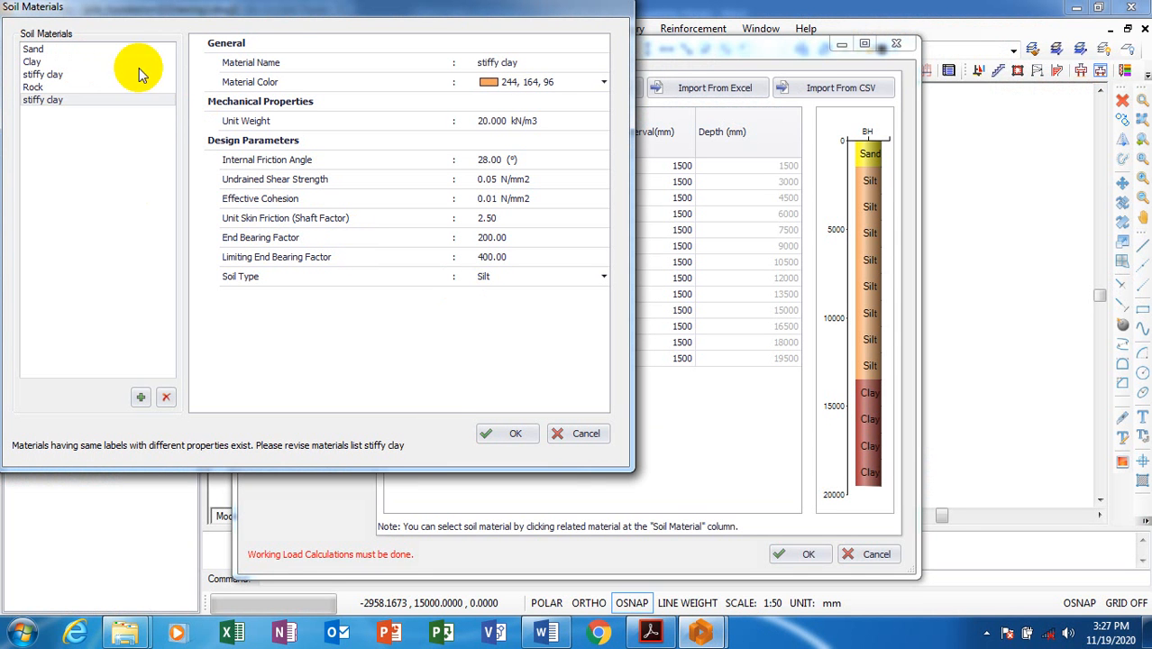
# Step: Go through the copied stiffy clay material's design parameters and set its unit weight to 19 kN/m3
pyautogui.click(487, 162)
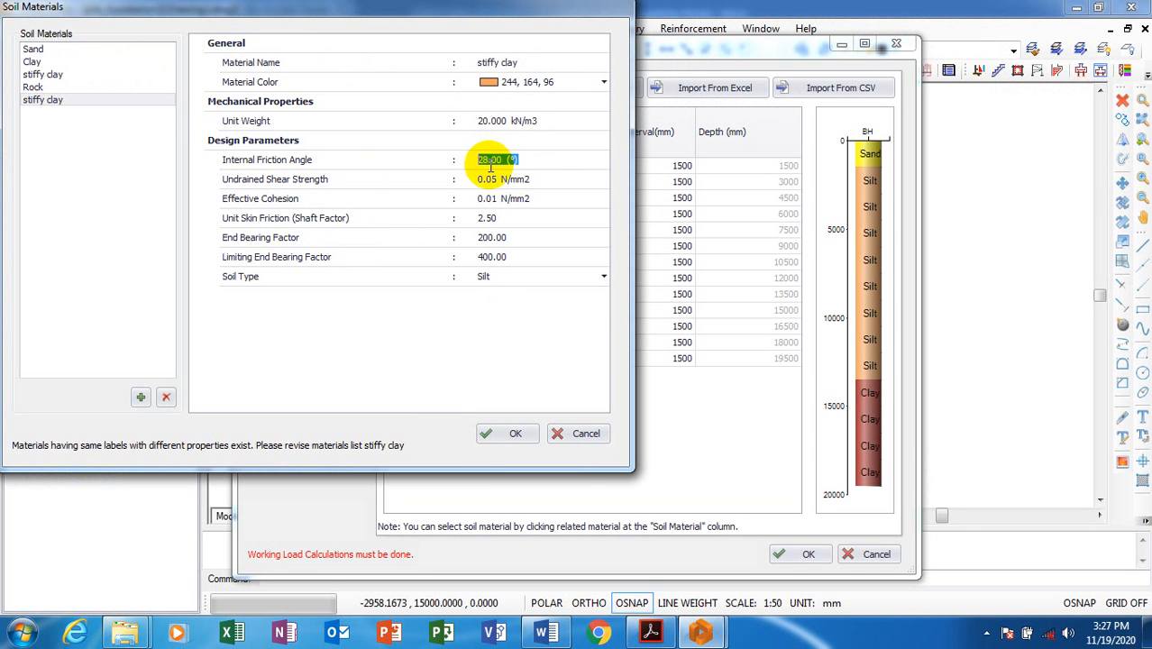
pyautogui.click(488, 180)
pyautogui.click(483, 199)
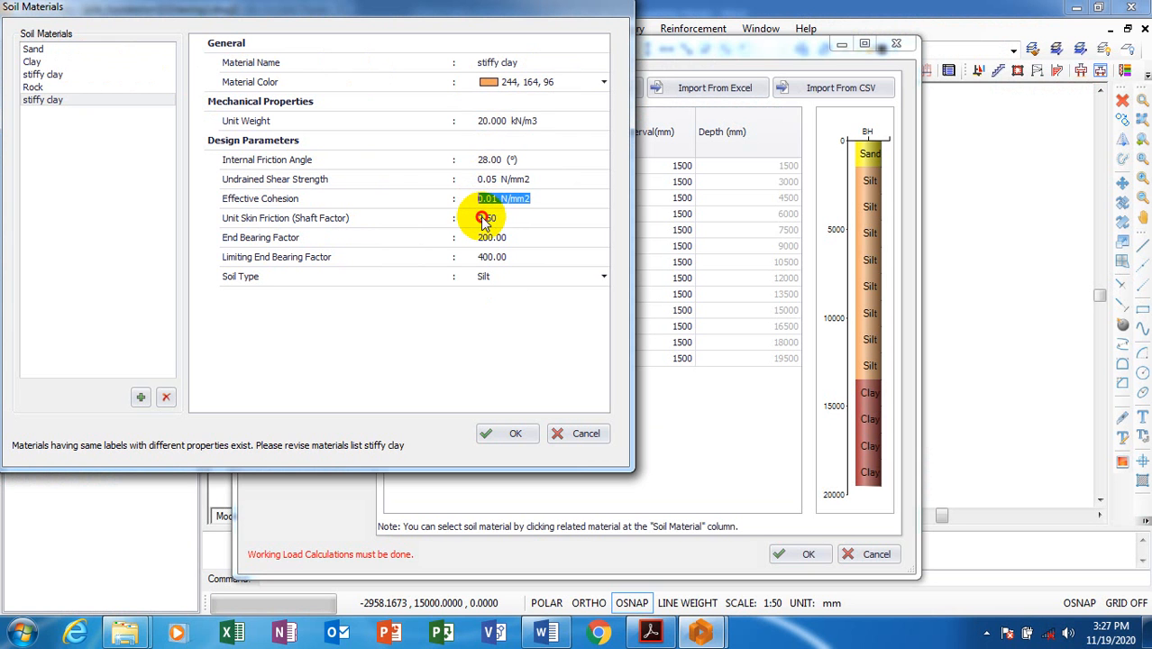
pyautogui.click(486, 219)
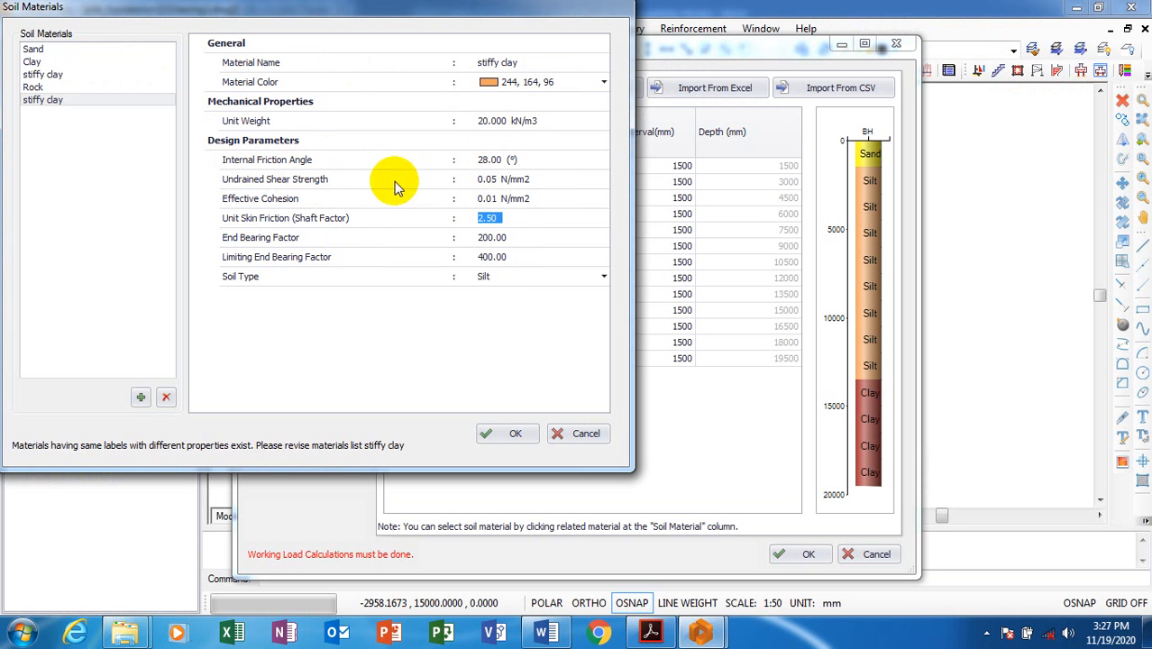
pyautogui.click(484, 180)
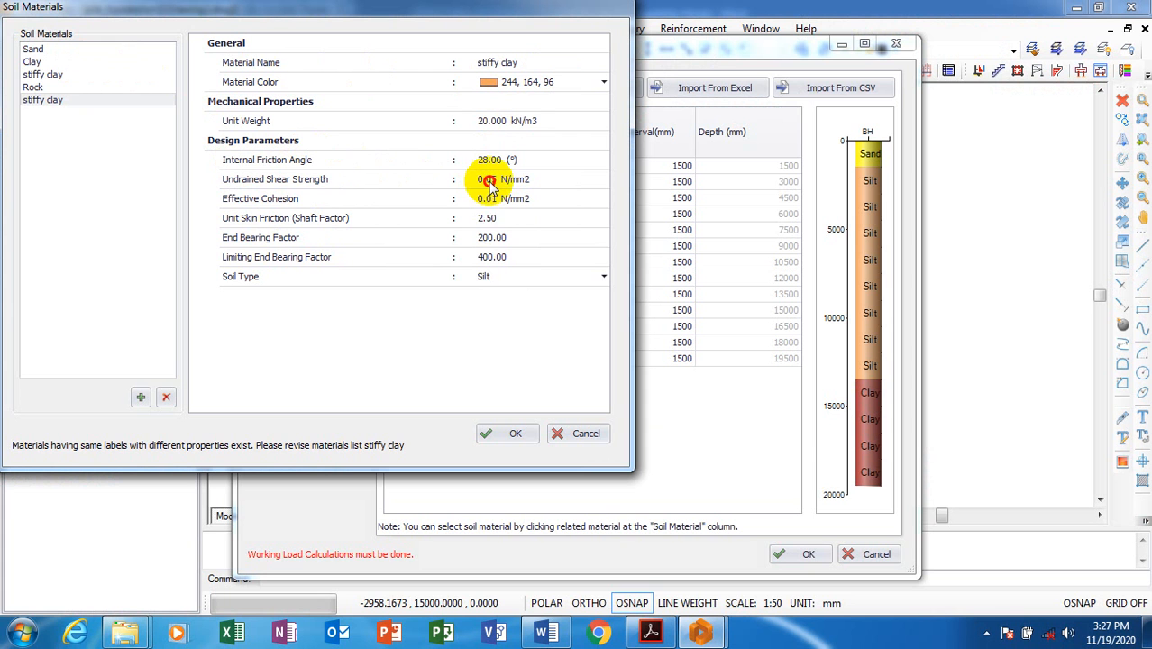
pyautogui.click(485, 238)
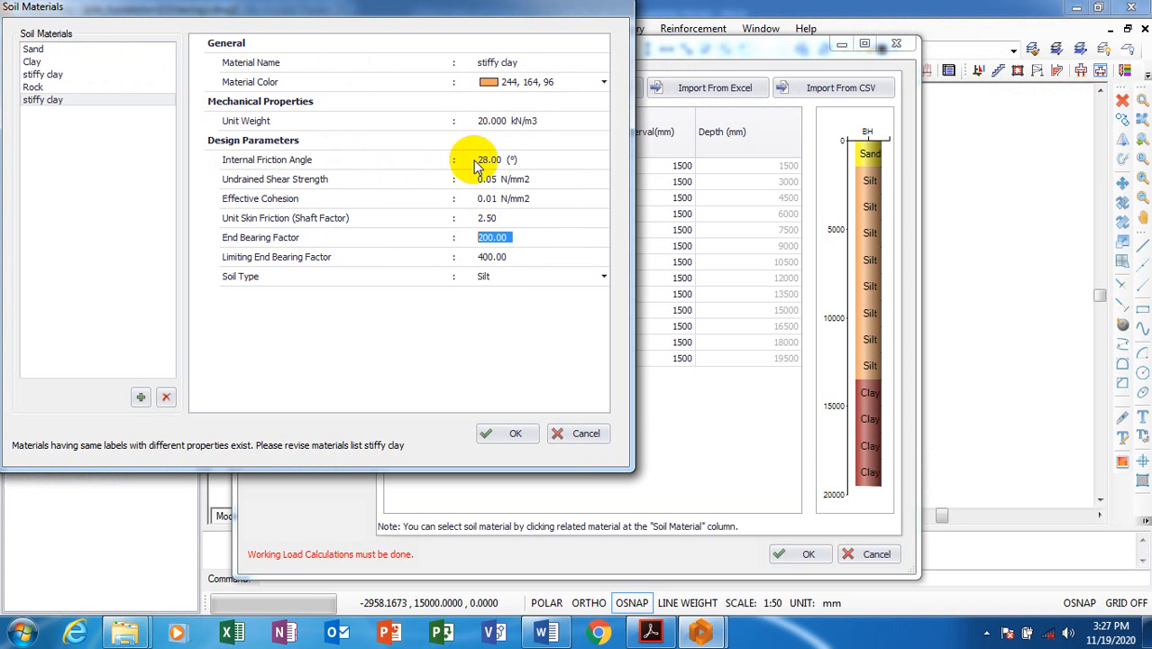
pyautogui.click(487, 121)
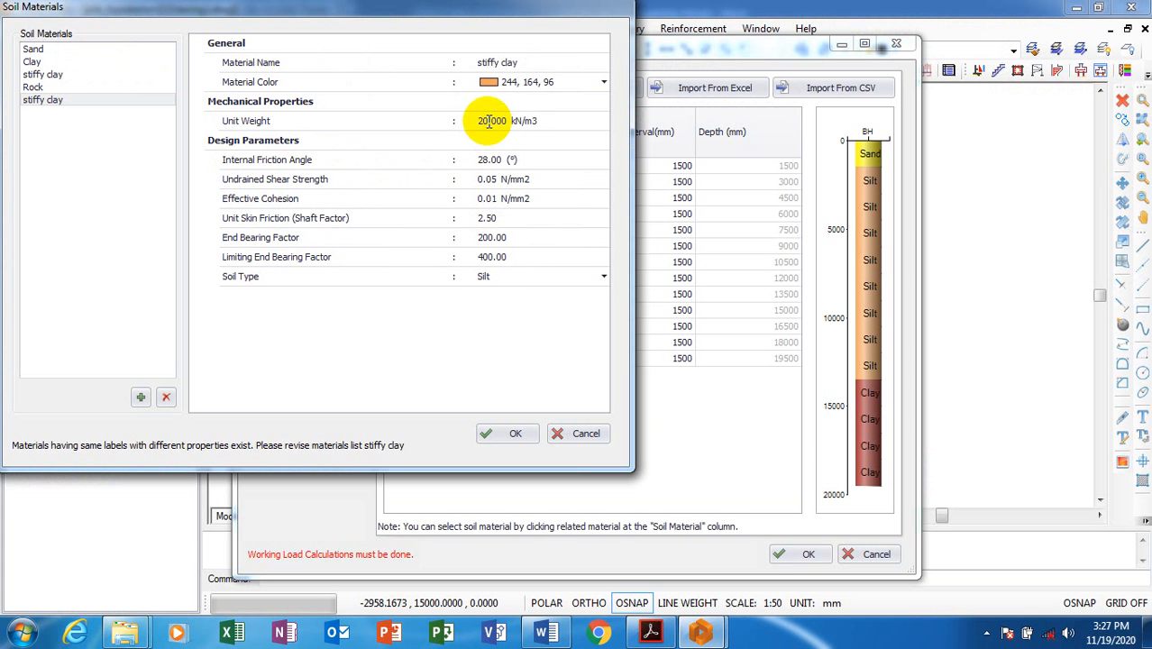
pyautogui.moveTo(488, 120); pyautogui.dragTo(478, 121)
pyautogui.write('1')
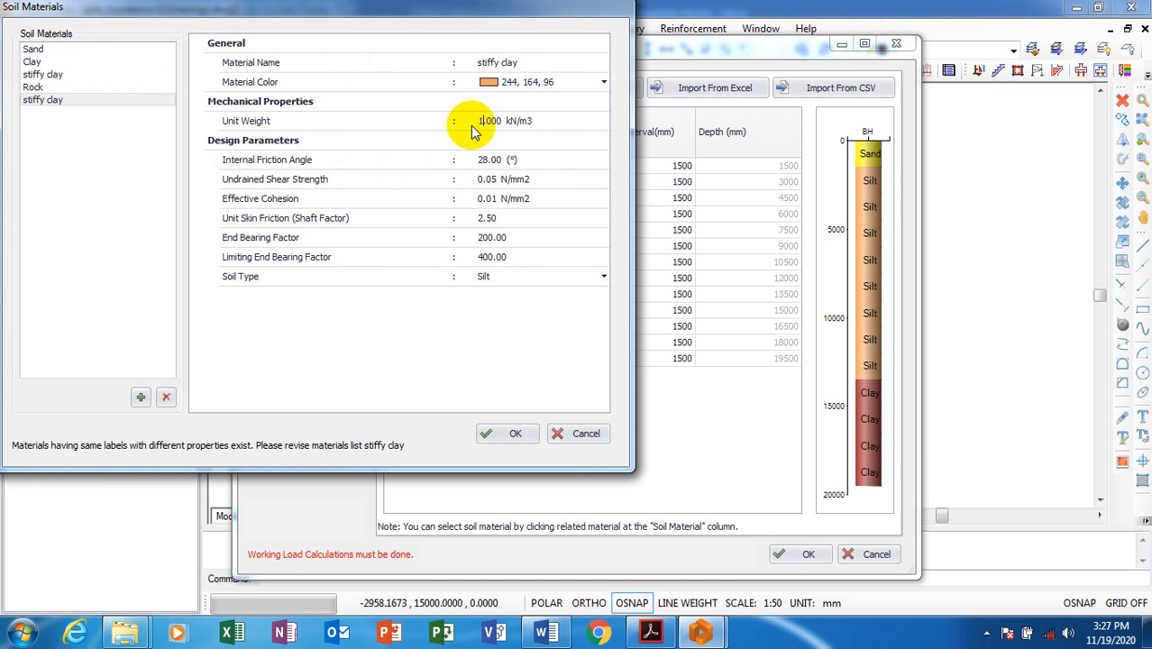
pyautogui.write('9')
# Step: Try to accept the soil materials list with the duplicate stiffy clay names, and discard the material edits
pyautogui.click(484, 159)
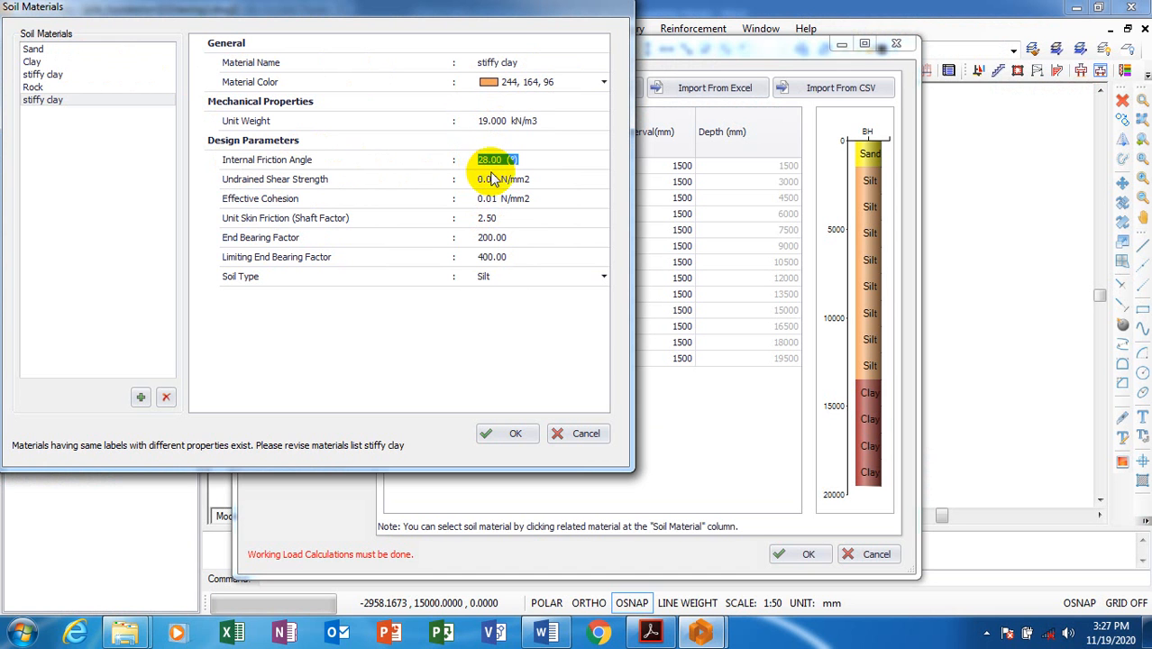
pyautogui.click(488, 179)
pyautogui.click(488, 204)
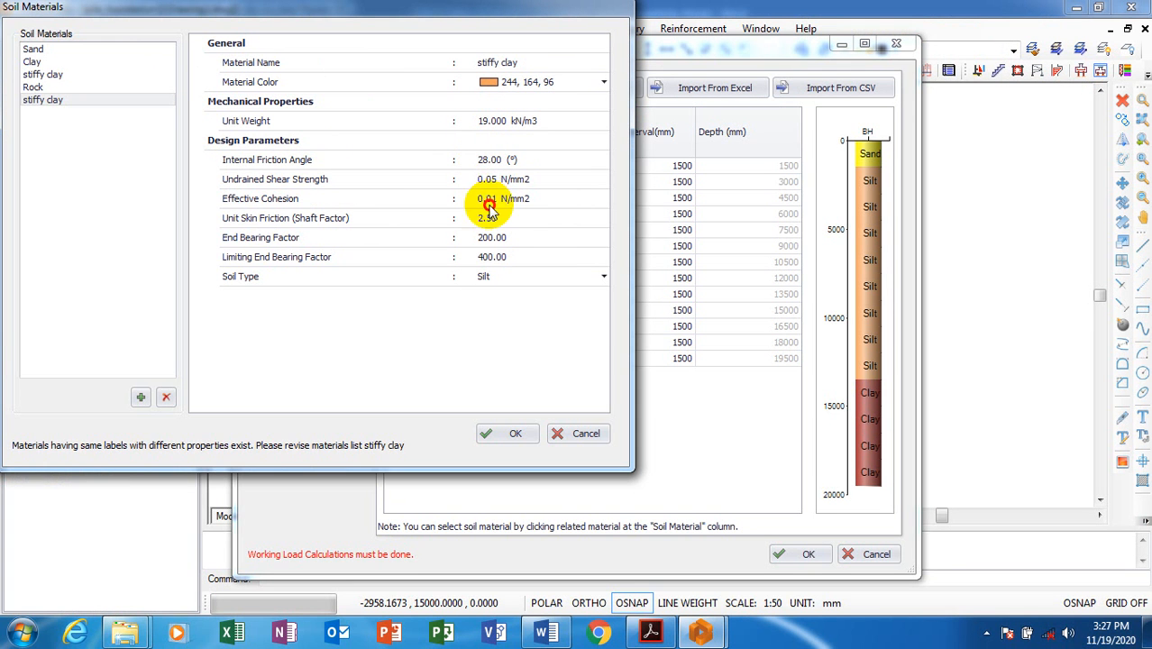
pyautogui.click(488, 219)
pyautogui.click(491, 238)
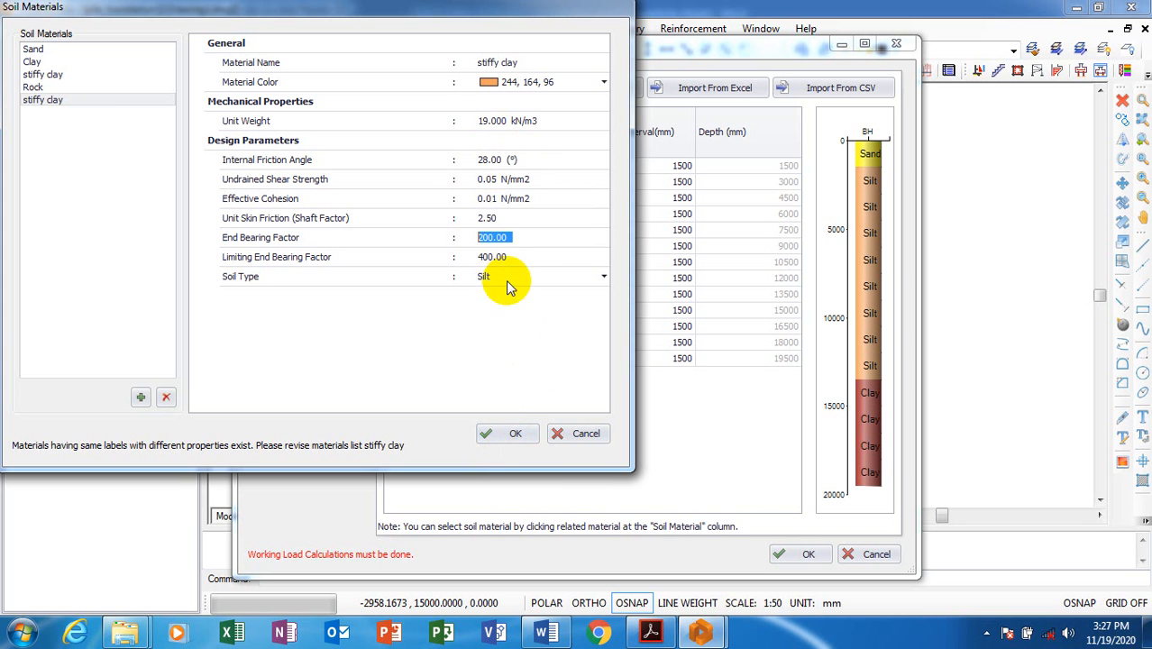
pyautogui.click(508, 434)
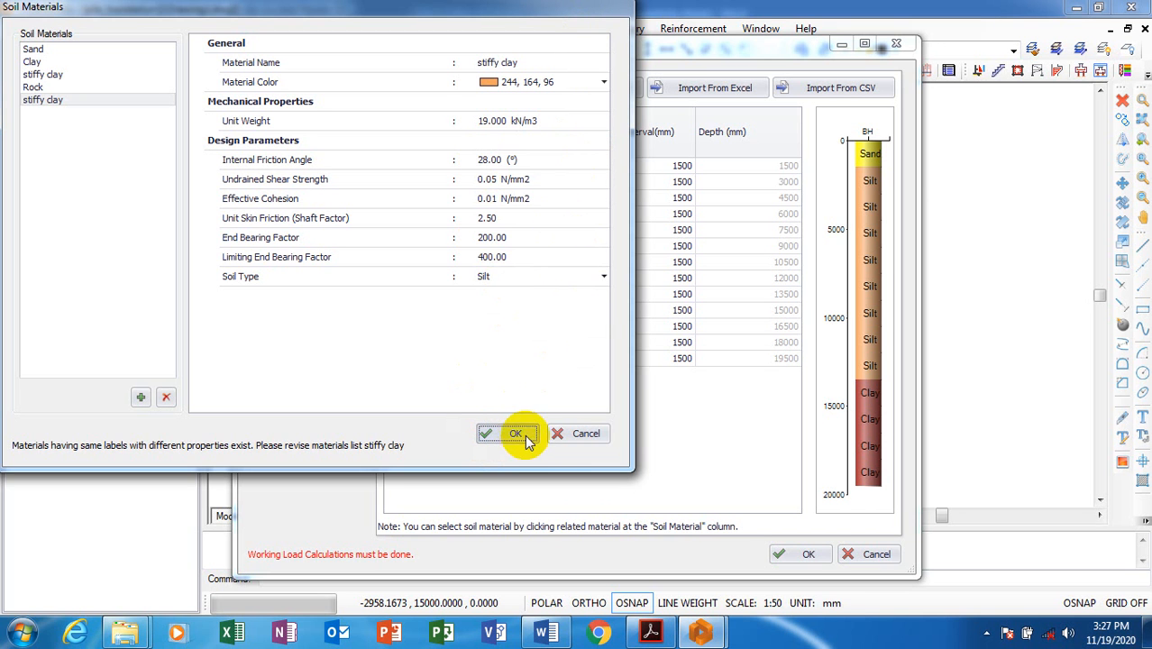
pyautogui.click(584, 438)
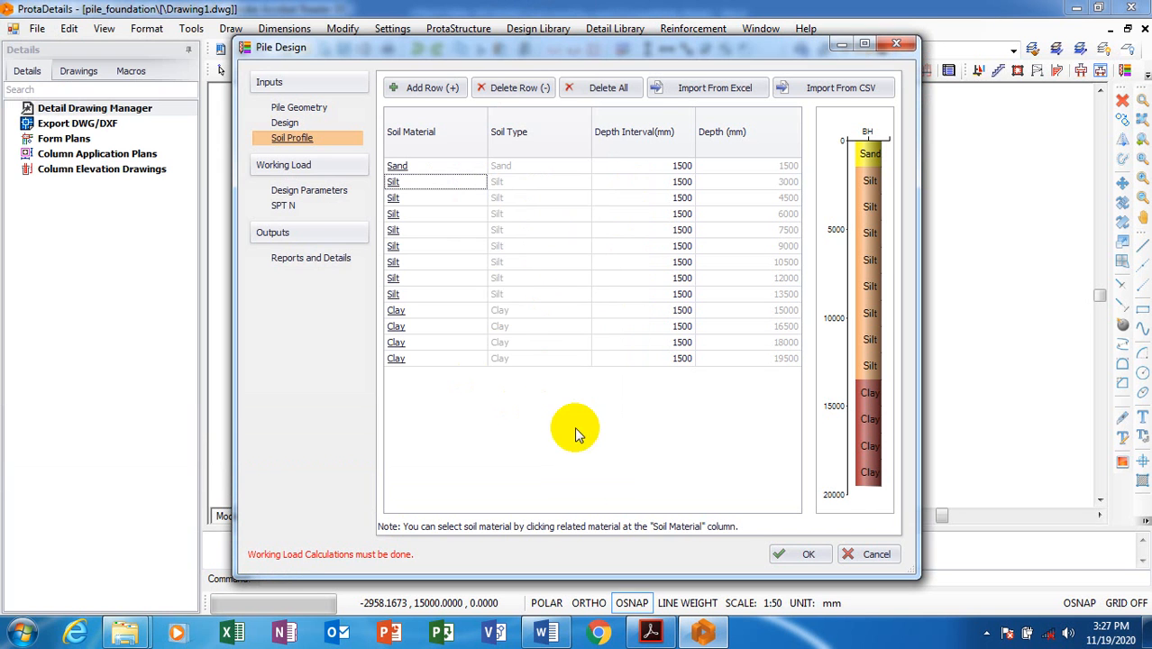
# Step: Open the soil material of the second layer, add a copy of Silt, and name the copy "stiffy clay"
pyautogui.click(393, 182)
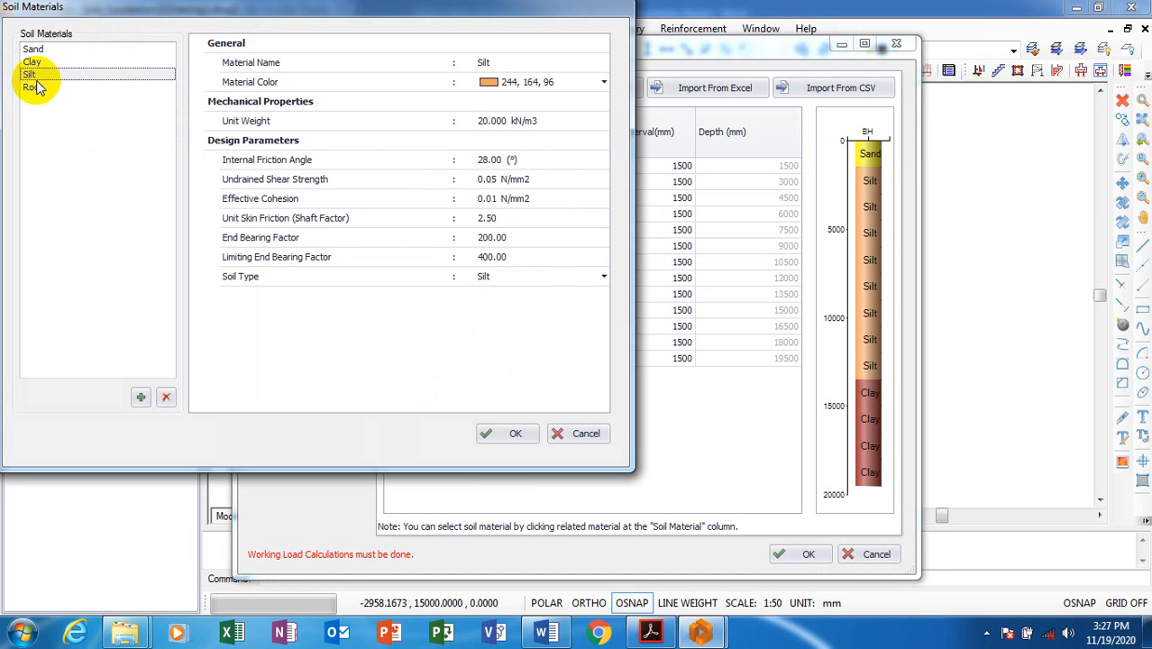
pyautogui.click(141, 398)
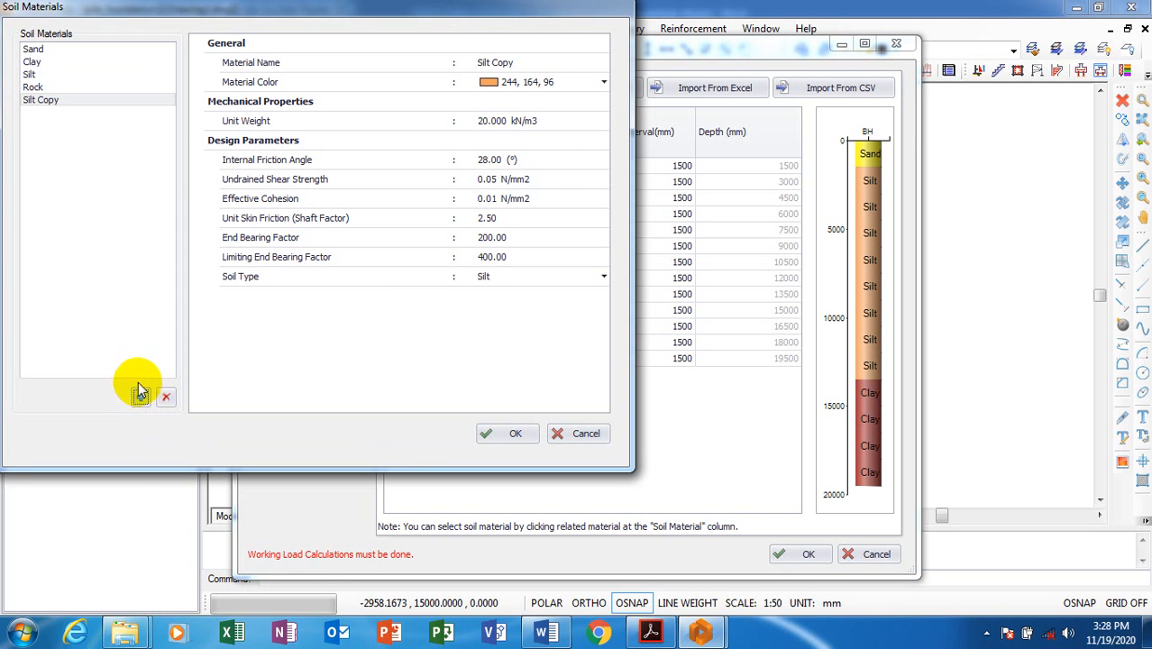
pyautogui.click(527, 63)
pyautogui.write('stiffy cl')
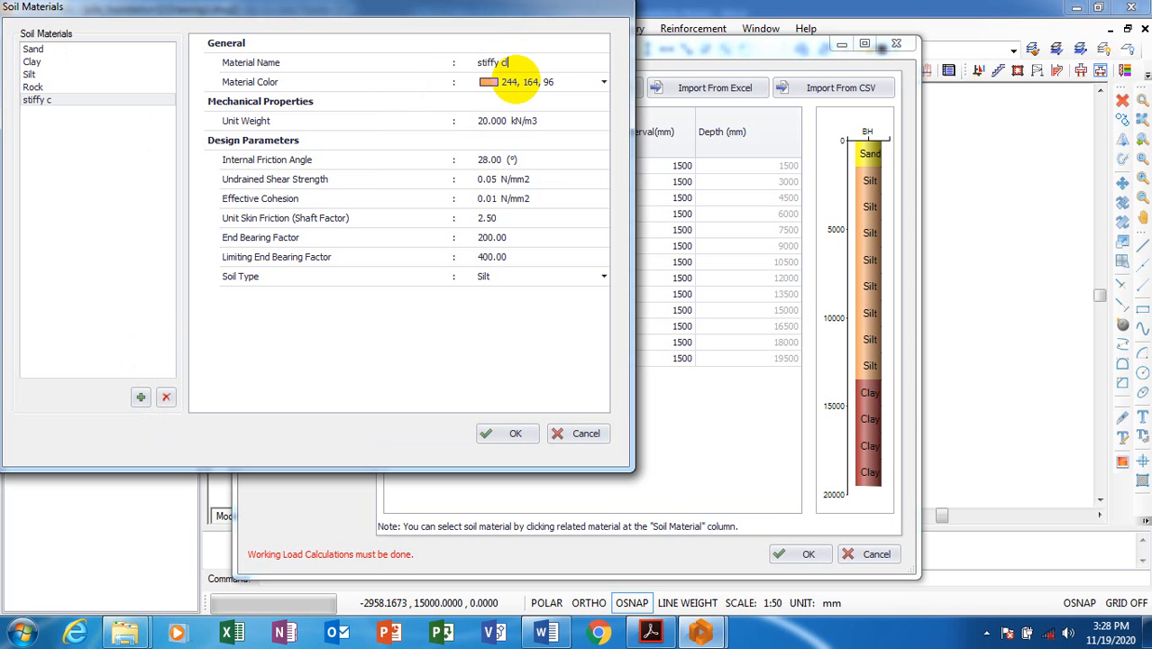
pyautogui.write('ay')
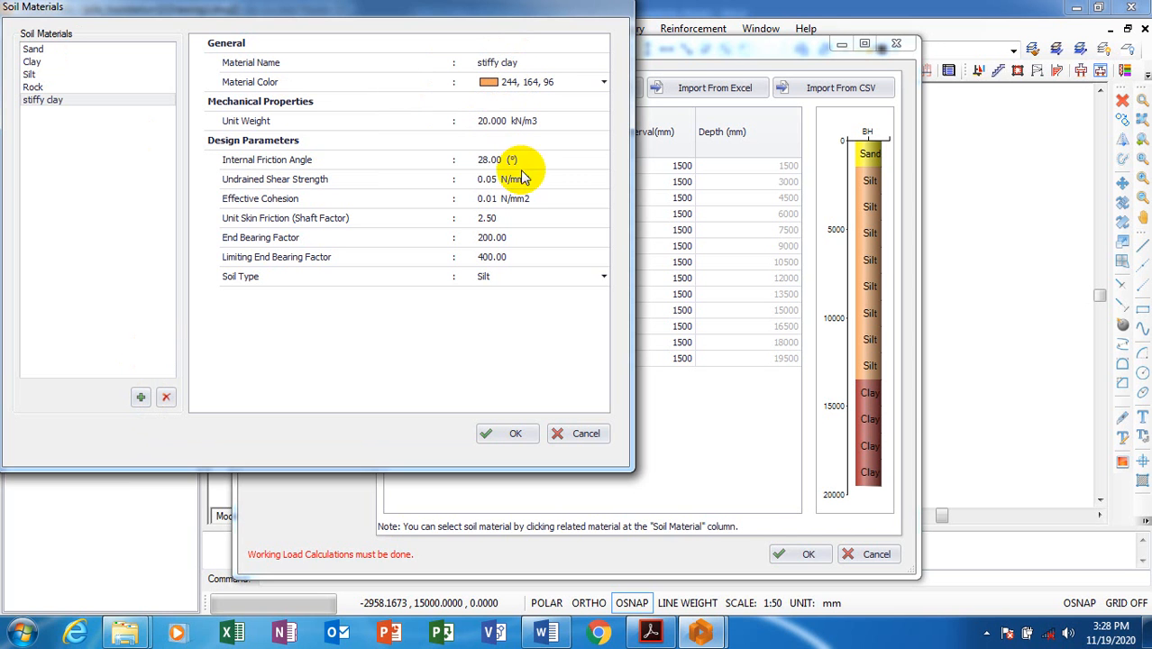
# Step: Set stiffy clay's unit weight to 19 kN/m3 and internal friction angle to 27°, and accept it as the second layer's material
pyautogui.click(498, 160)
pyautogui.click(493, 120)
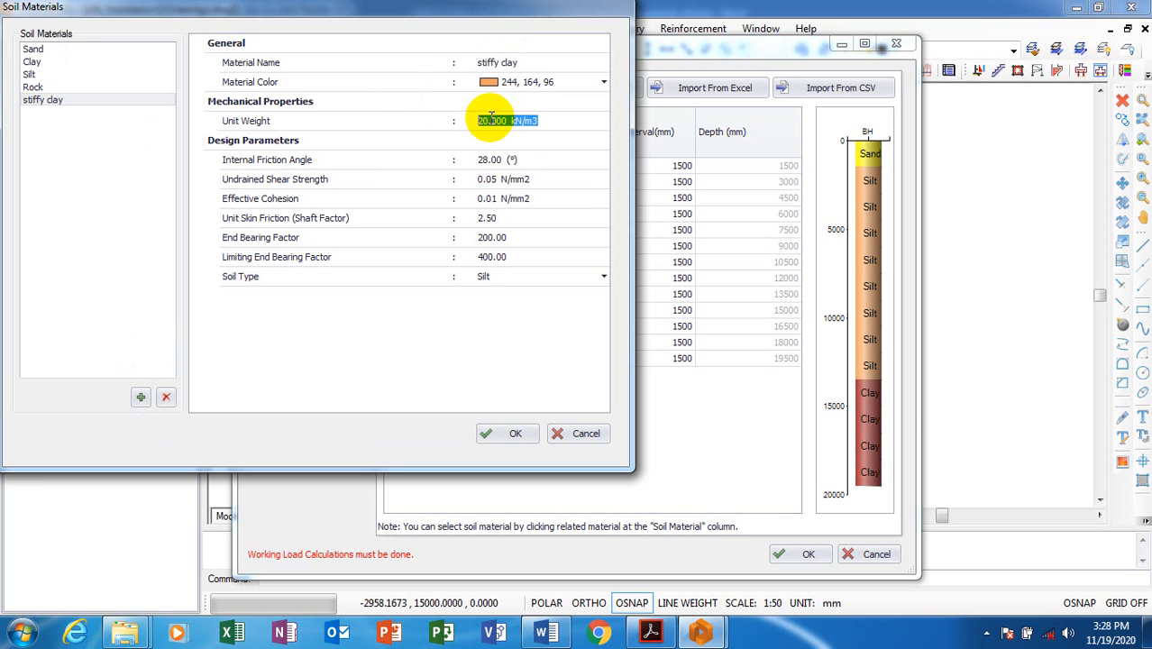
pyautogui.write('19')
pyautogui.click(489, 155)
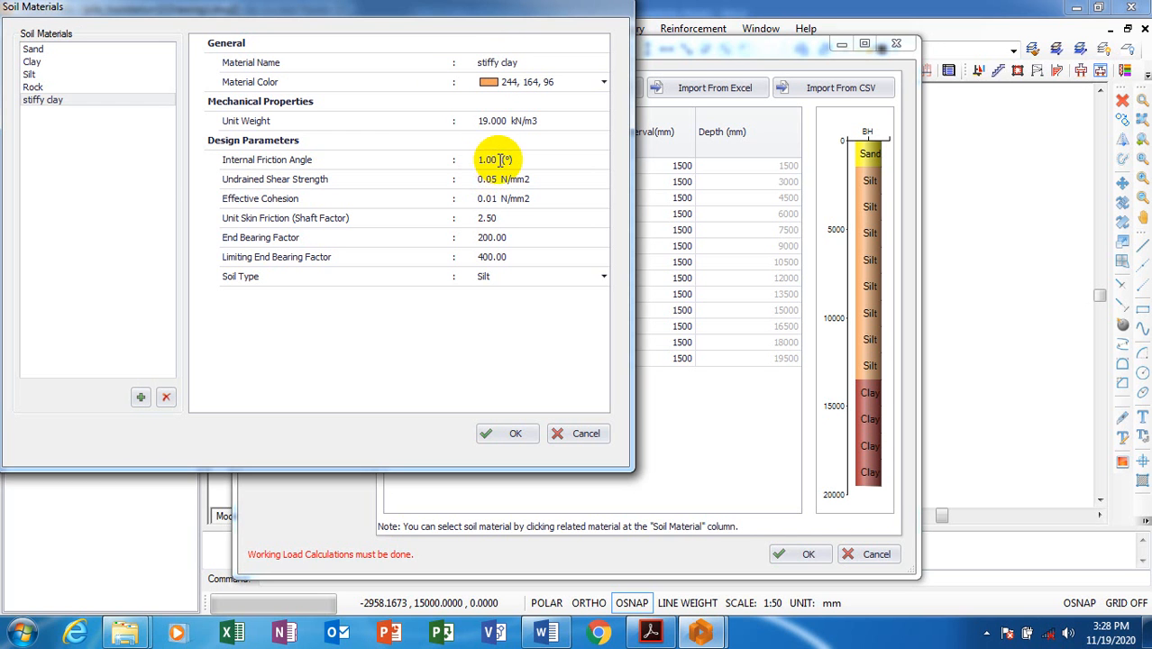
pyautogui.click(447, 151)
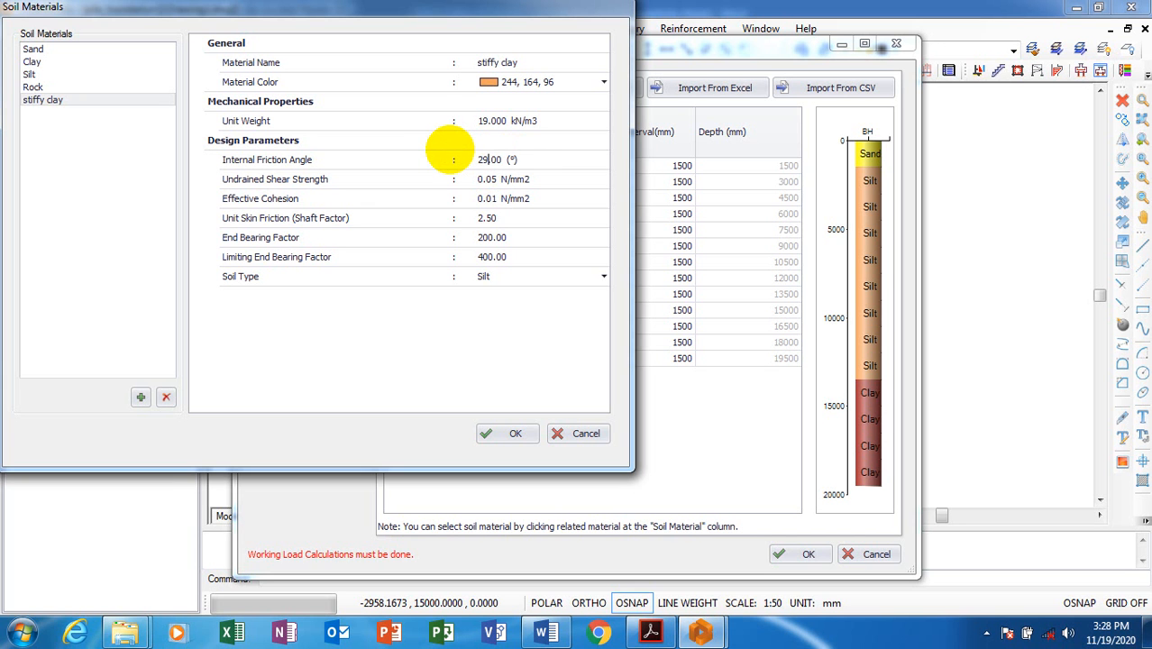
pyautogui.write('27')
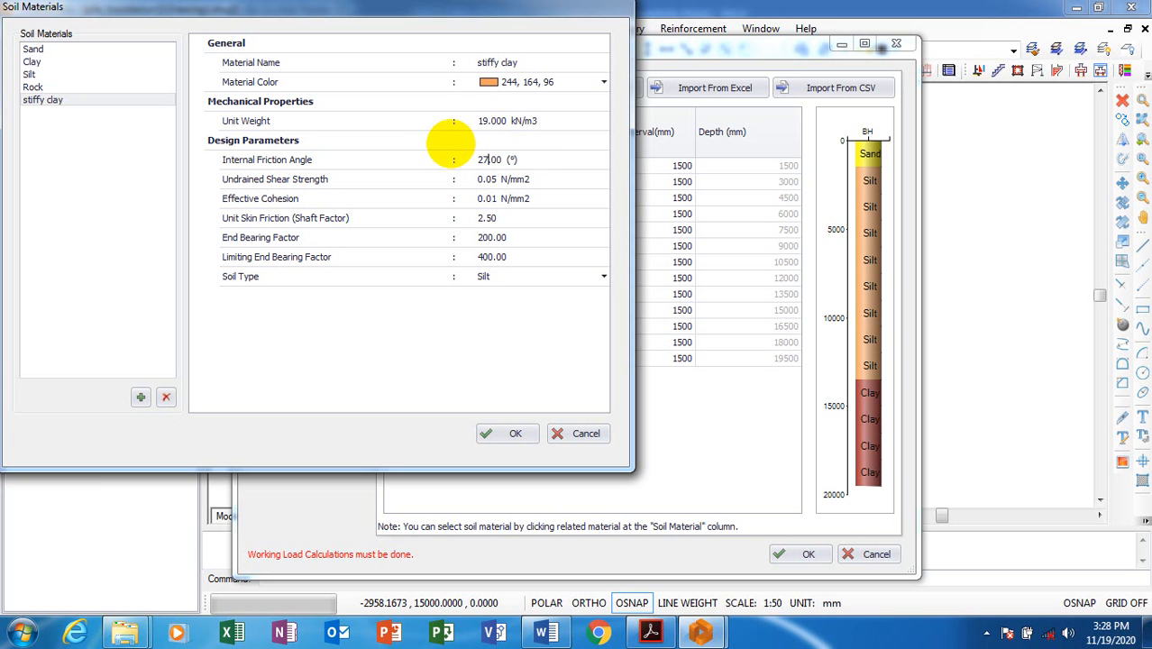
pyautogui.click(484, 184)
pyautogui.click(488, 198)
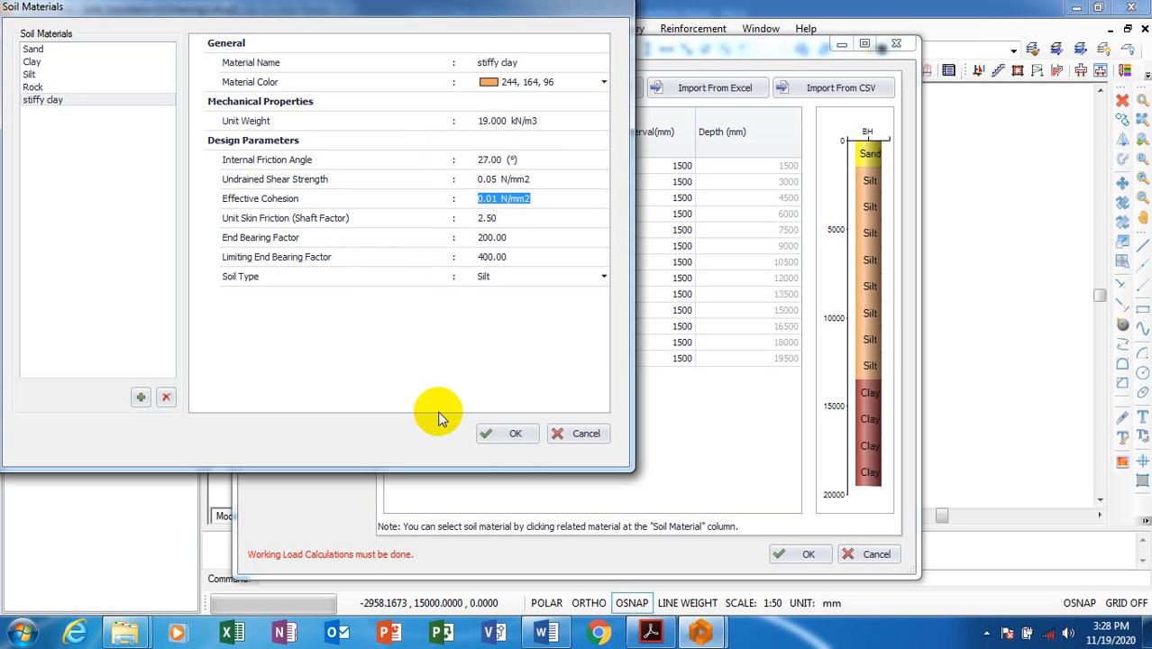
pyautogui.click(513, 435)
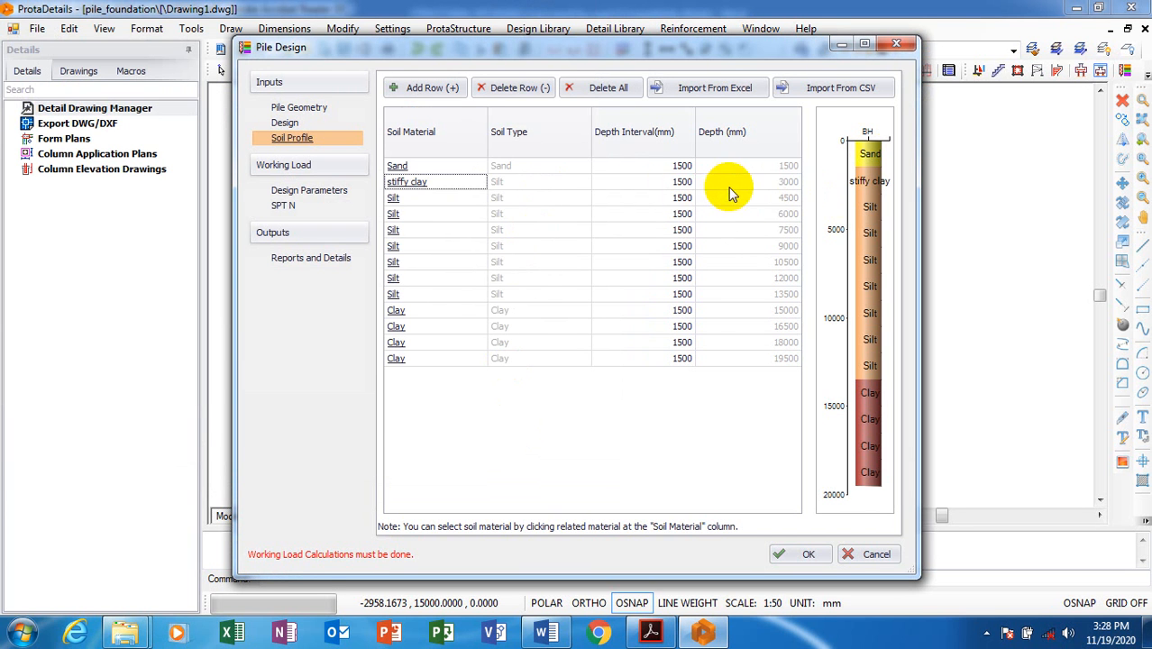
# Step: Change the soil material of the third layer, ending at 4500 mm depth, to stiffy clay
pyautogui.click(394, 199)
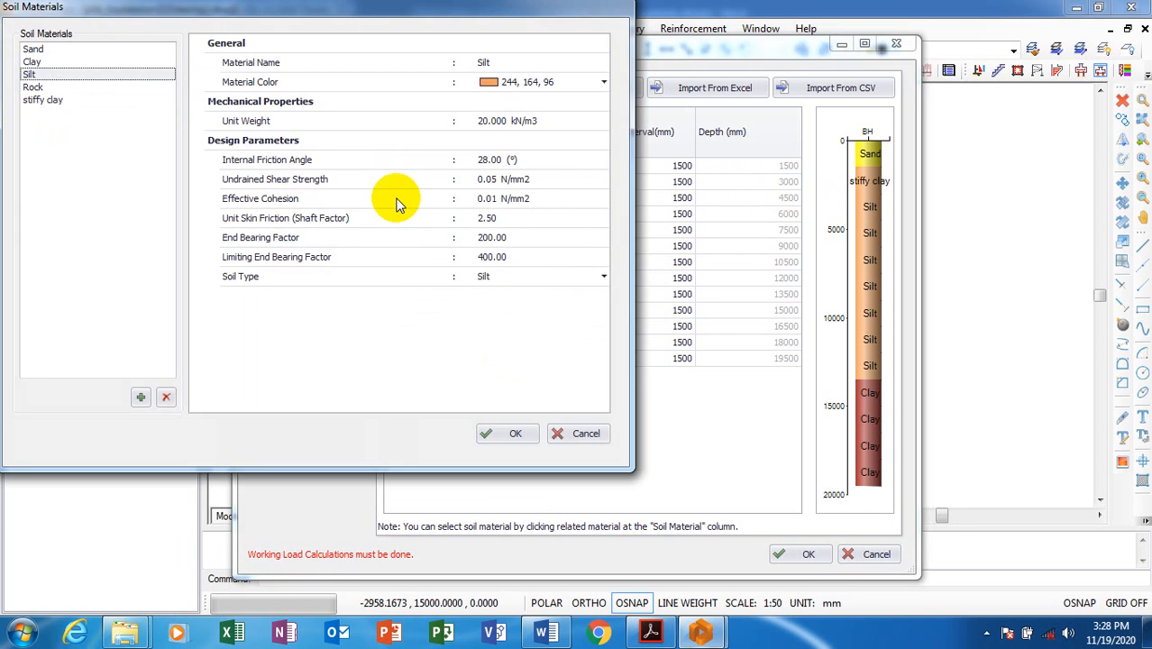
pyautogui.click(36, 99)
pyautogui.click(509, 432)
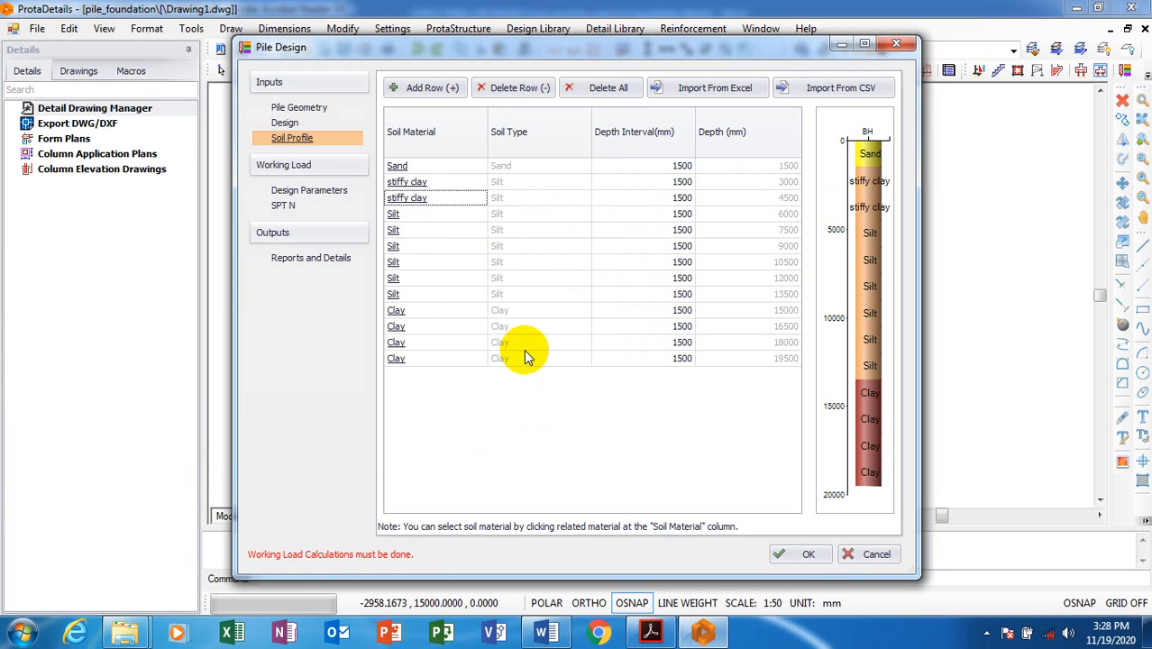
# Step: Examine the deeper layers' descriptions in the soil report's bore hole chart in Adobe Reader, and return to ProtaDetails
pyautogui.click(650, 631)
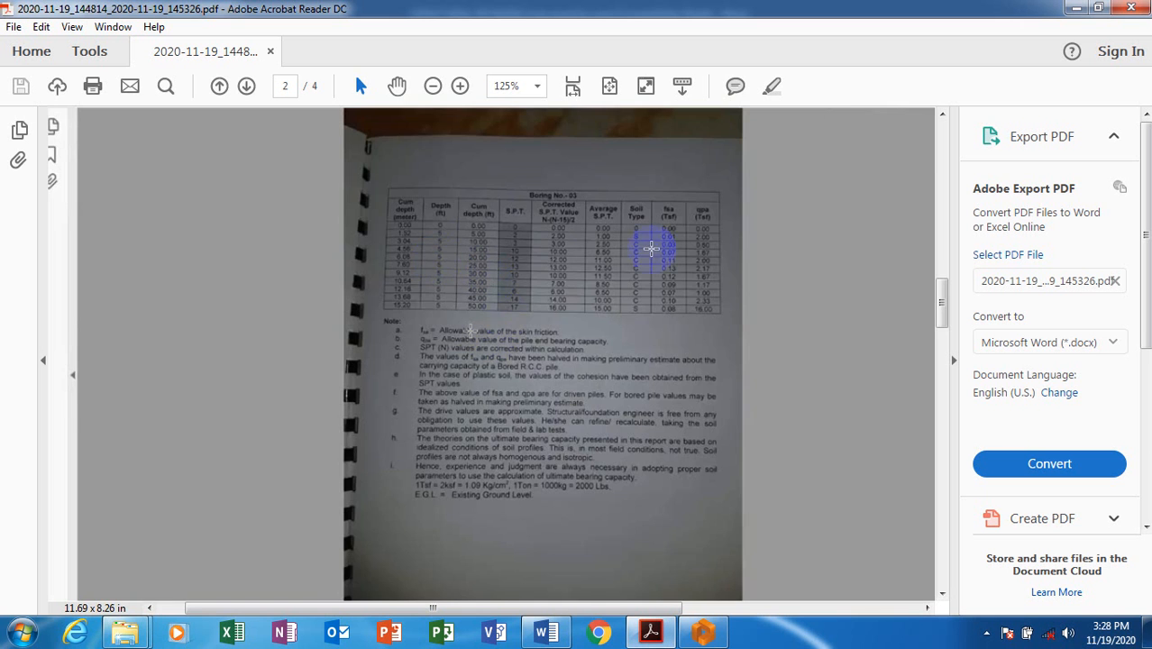
pyautogui.scroll(8, 651, 248)
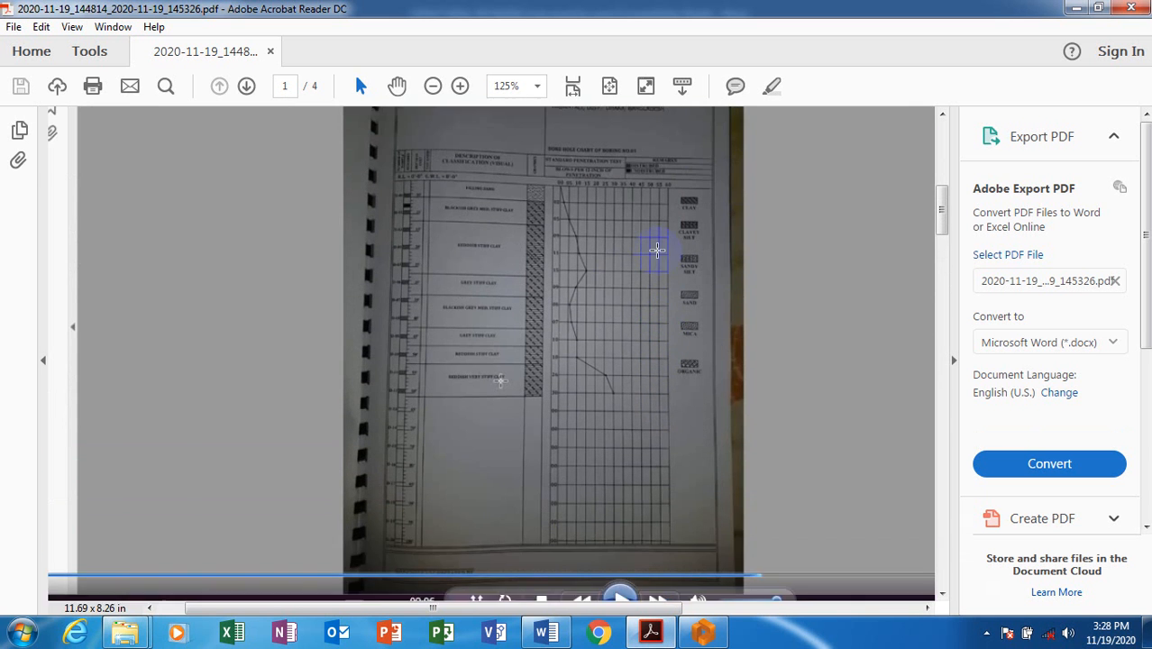
pyautogui.scroll(1, 656, 249)
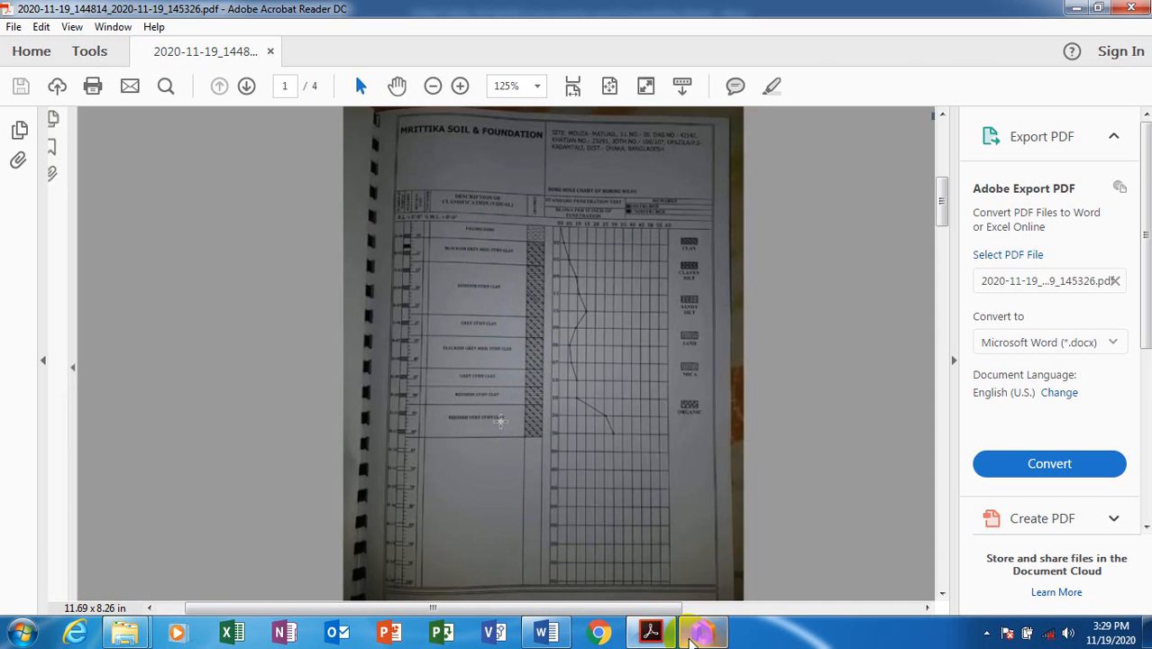
pyautogui.click(701, 633)
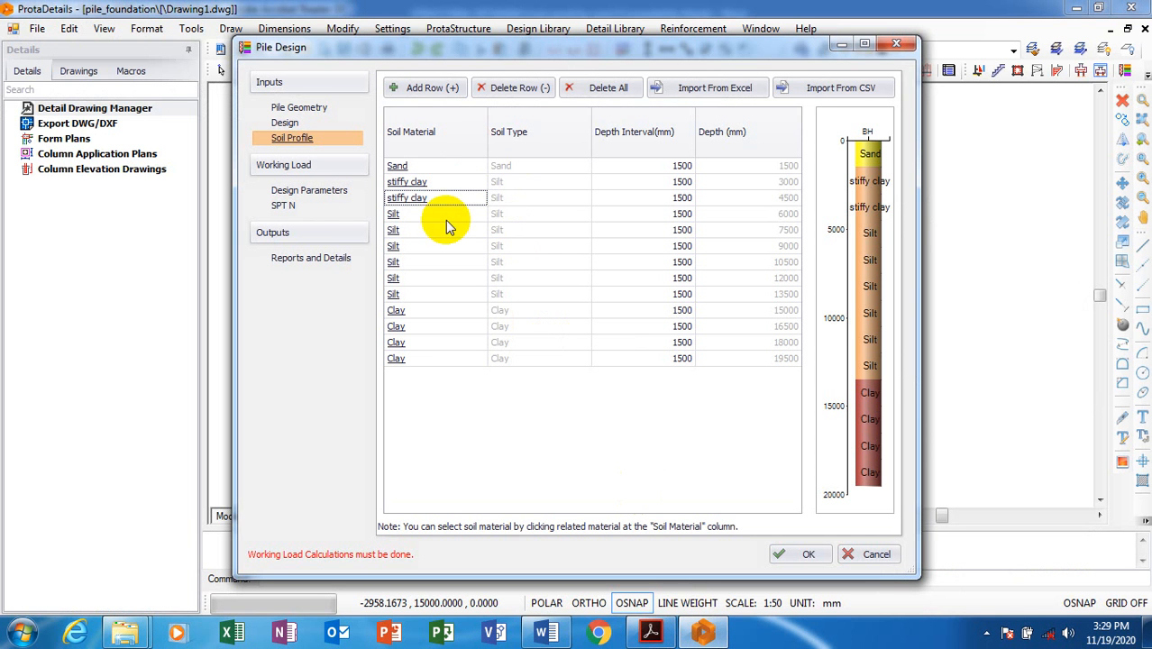
# Step: Change the soil material of the fourth, fifth and sixth layers, ending at 6000, 7500 and 9000 mm depth, to stiffy clay
pyautogui.click(393, 214)
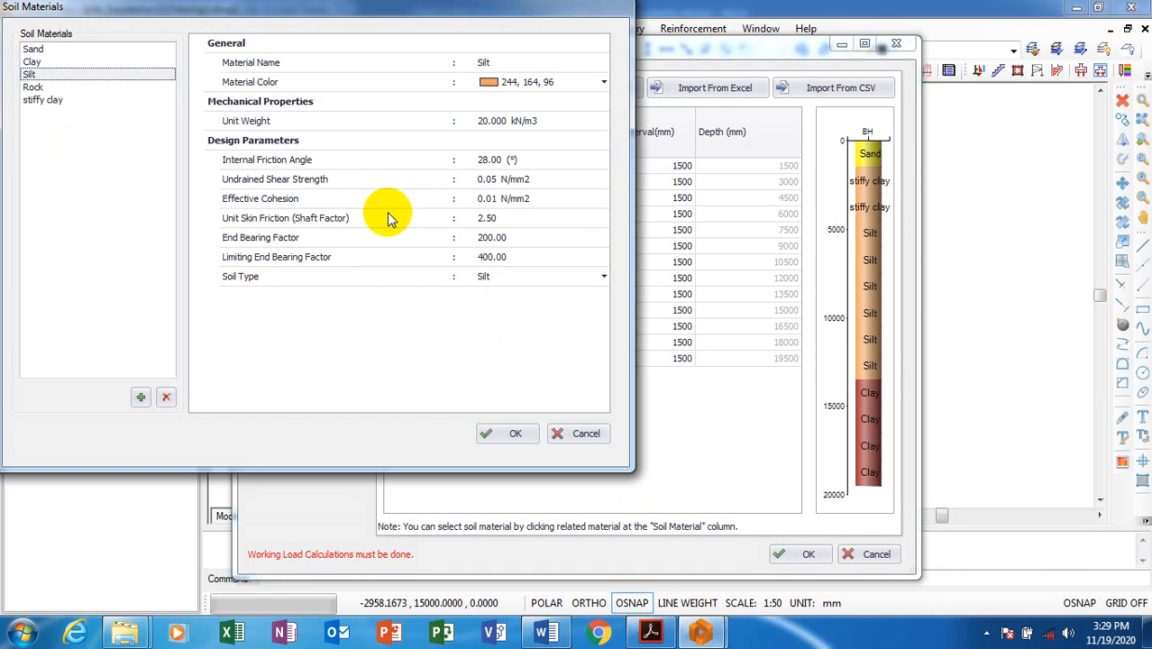
pyautogui.click(40, 99)
pyautogui.click(512, 434)
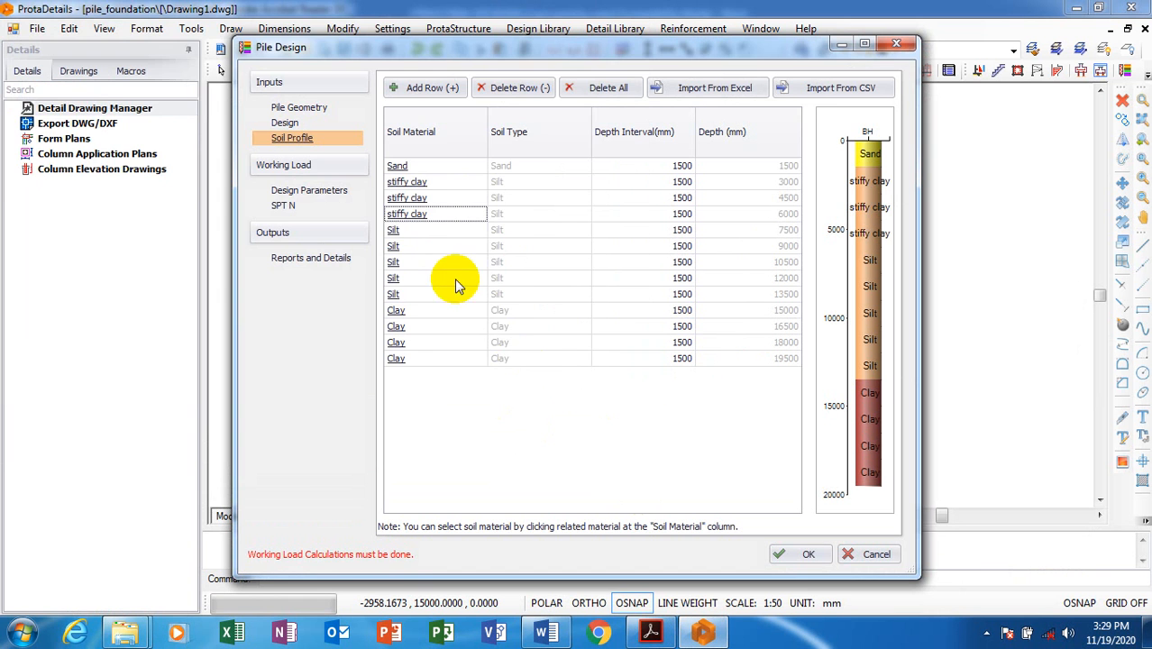
pyautogui.click(393, 229)
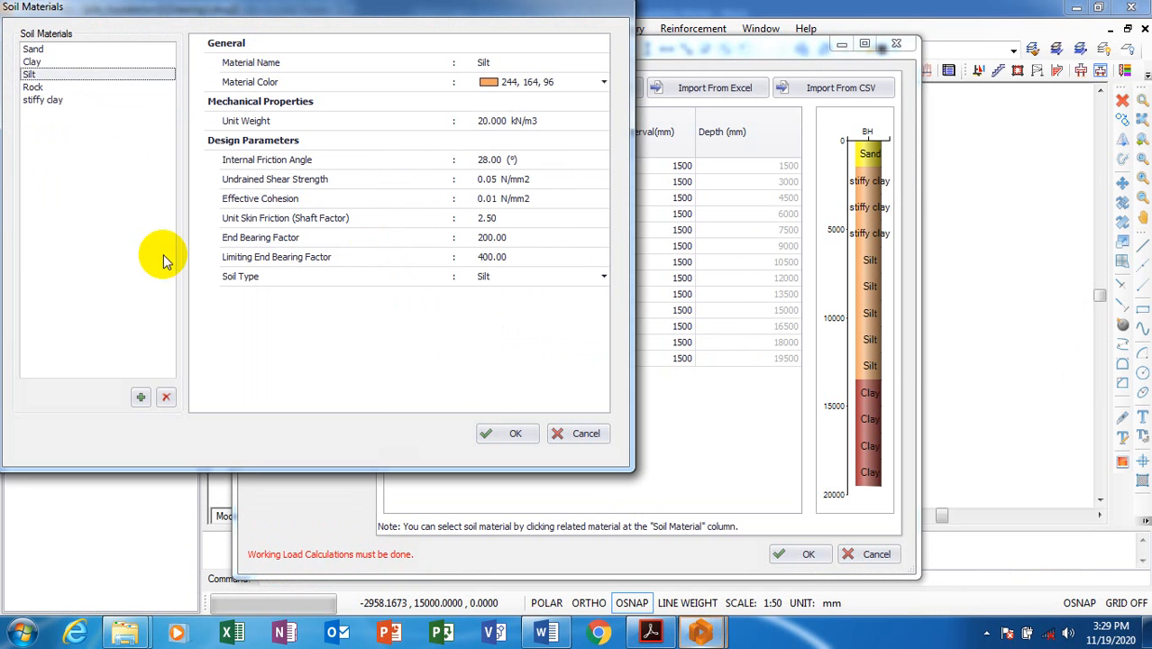
pyautogui.click(54, 102)
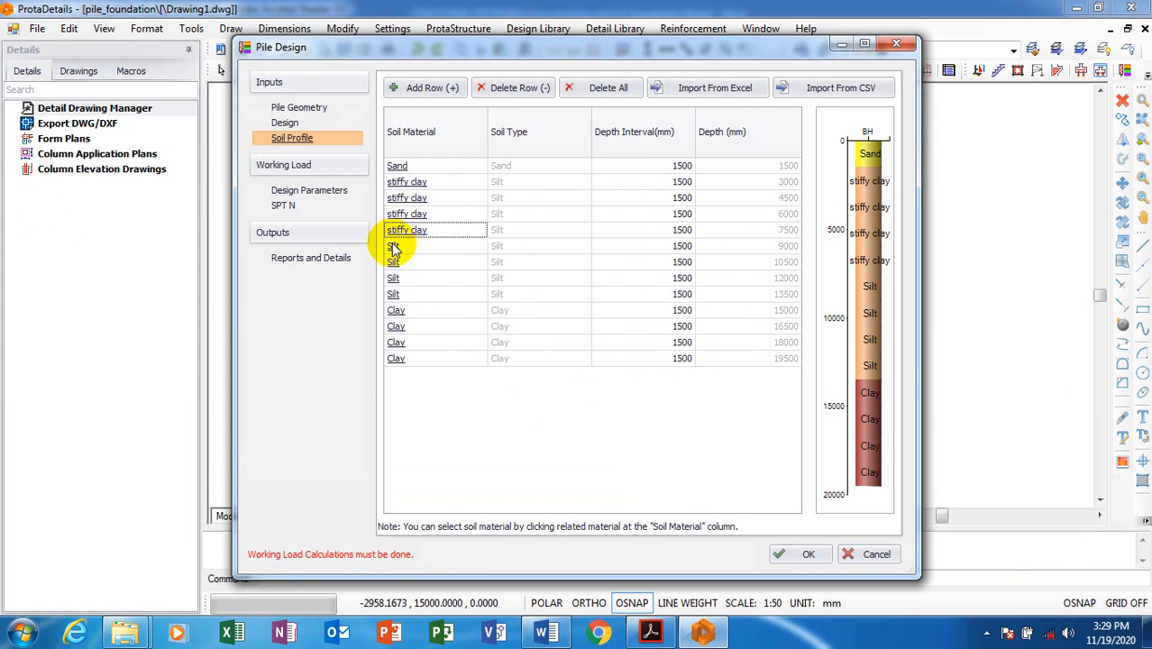
pyautogui.click(394, 248)
pyautogui.click(45, 100)
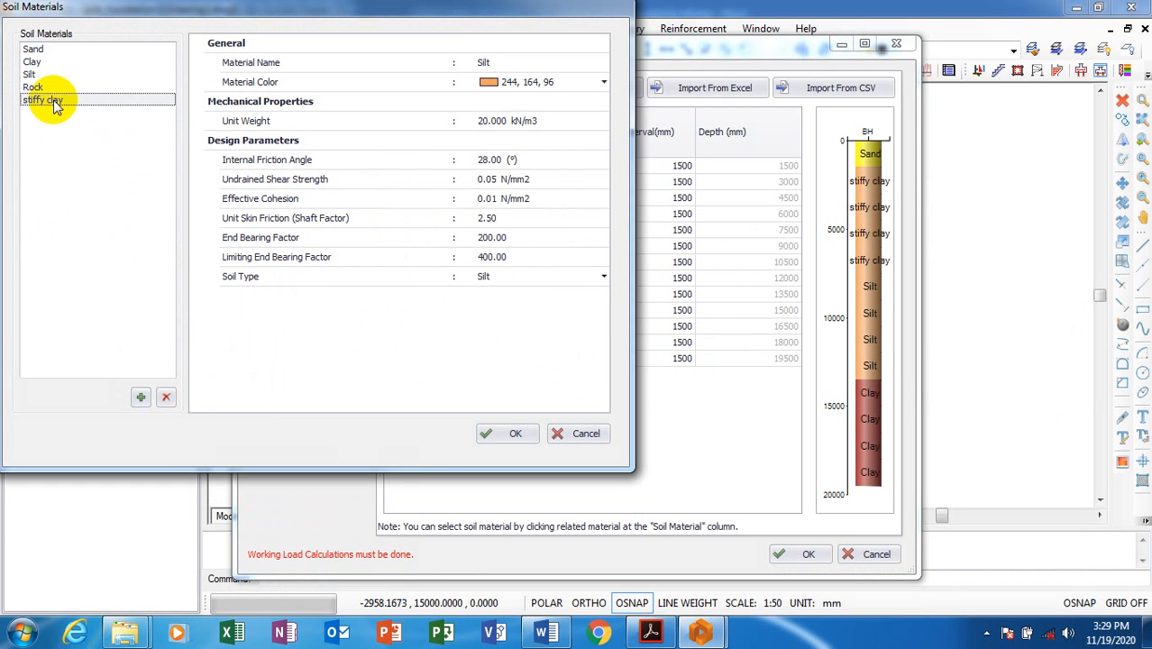
pyautogui.click(492, 436)
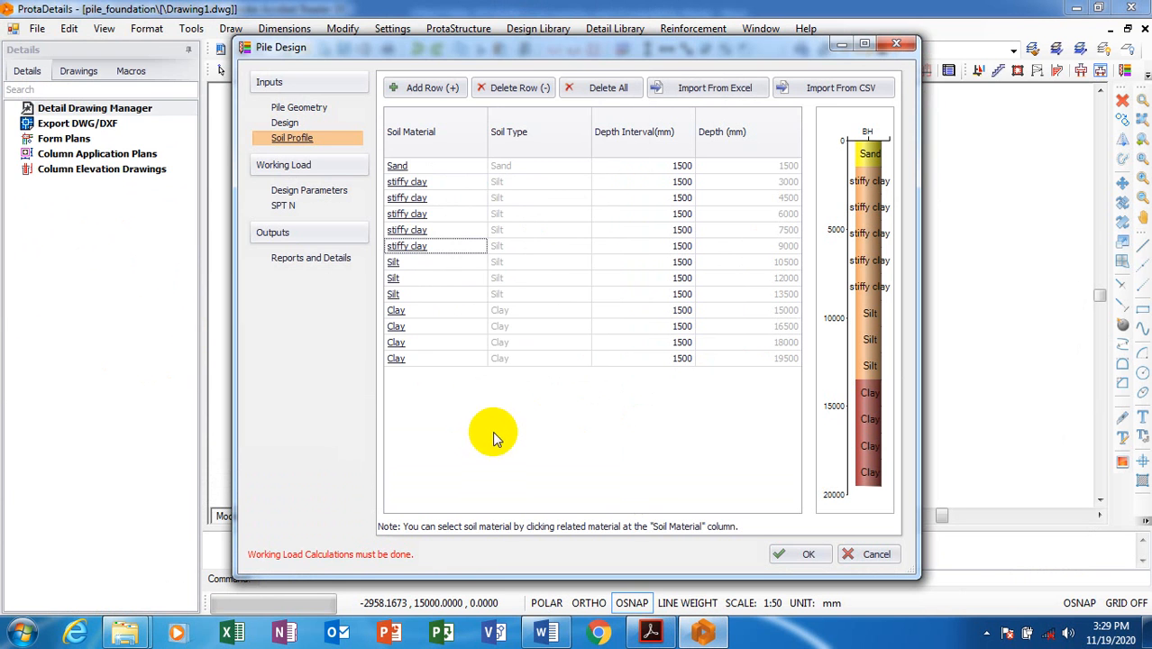
# Step: Assign stiffy clay as the soil material of the four layers ending at 10500, 12000, 13500 and 15000 mm depth
pyautogui.click(399, 270)
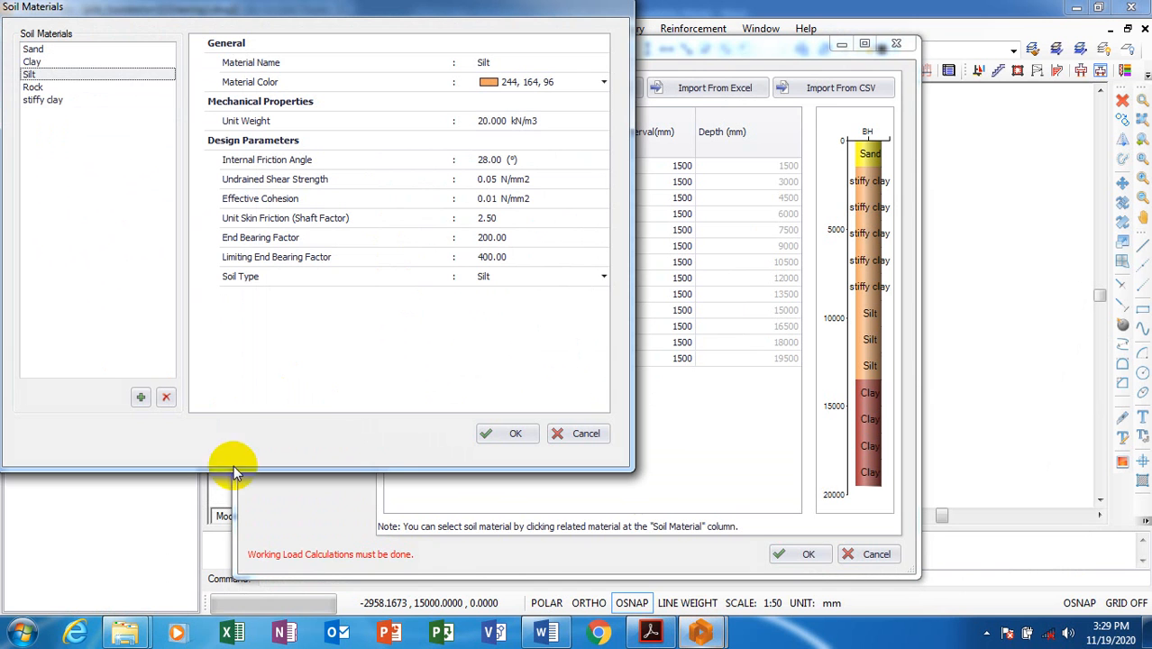
pyautogui.click(52, 102)
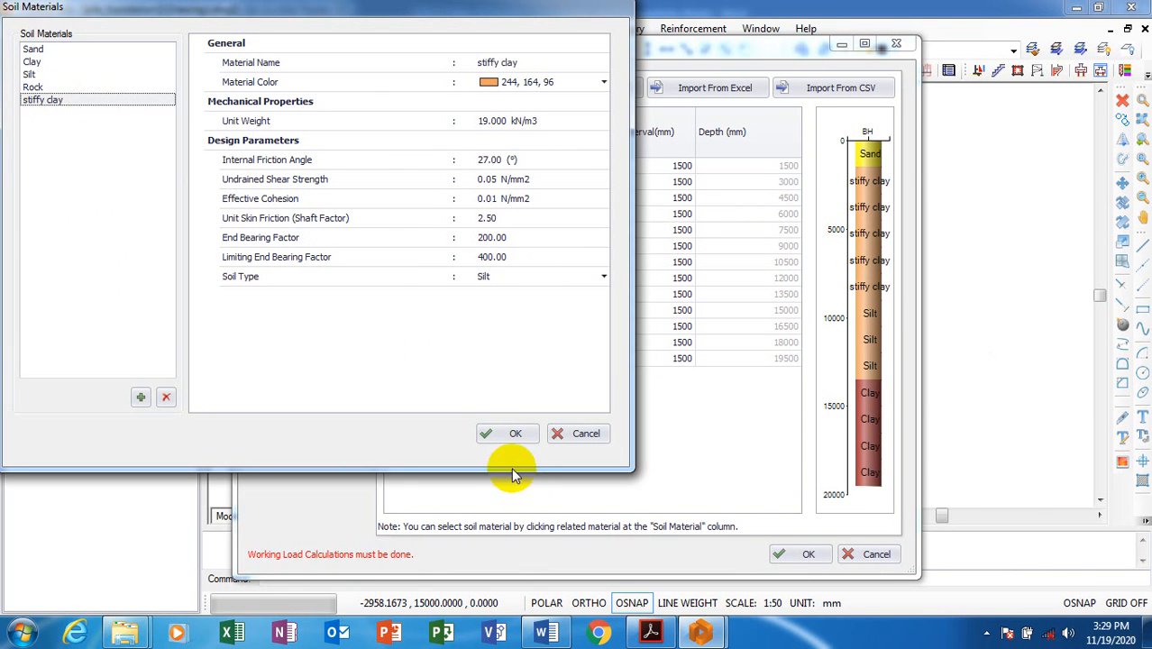
pyautogui.click(491, 433)
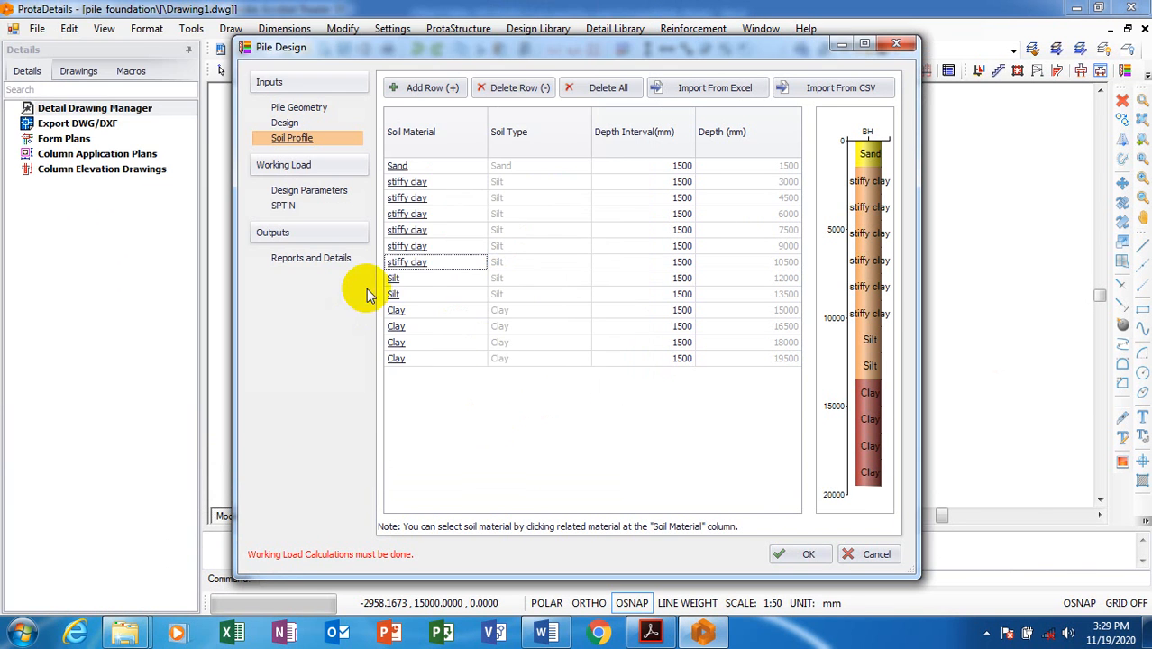
pyautogui.click(393, 279)
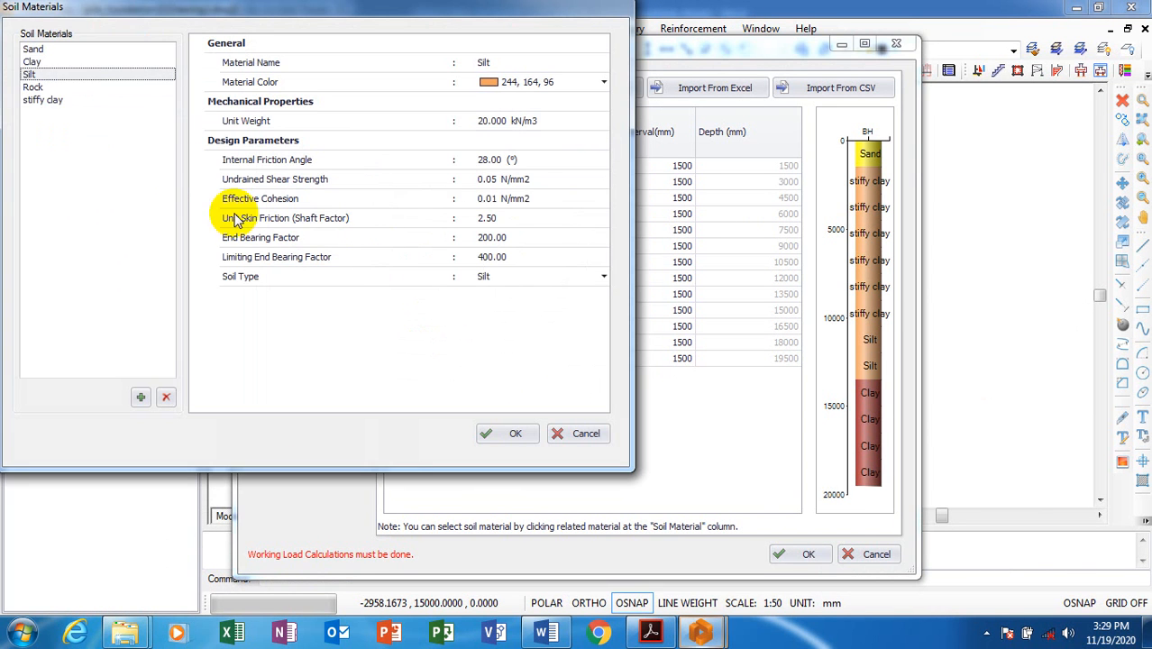
pyautogui.click(53, 100)
pyautogui.click(515, 433)
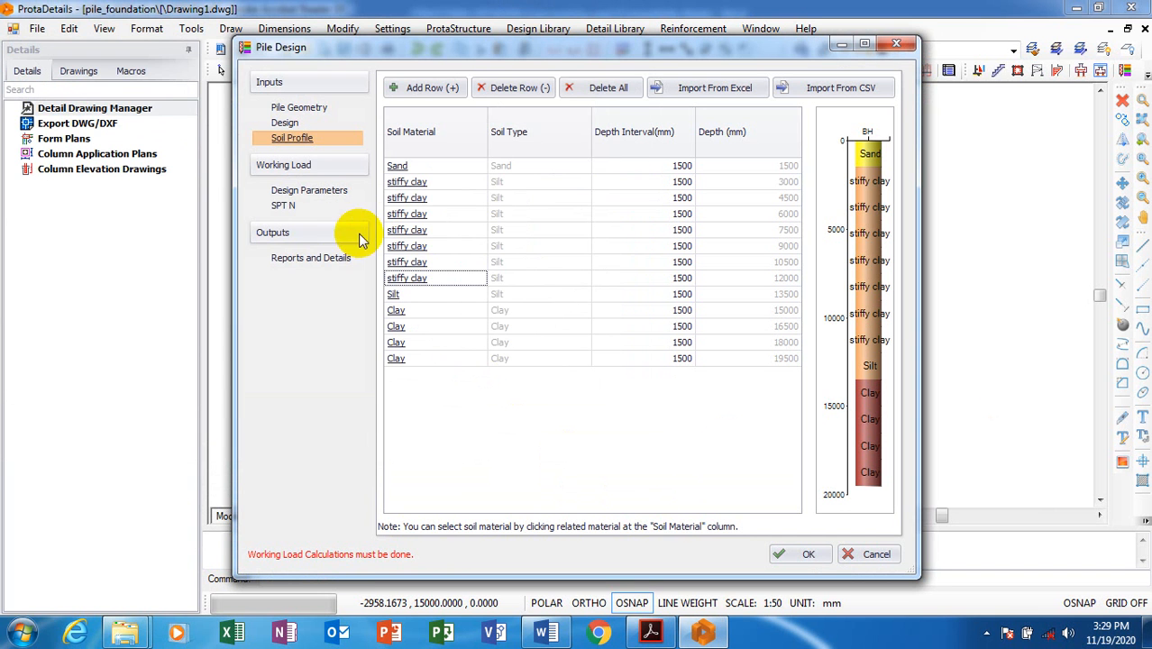
pyautogui.click(402, 297)
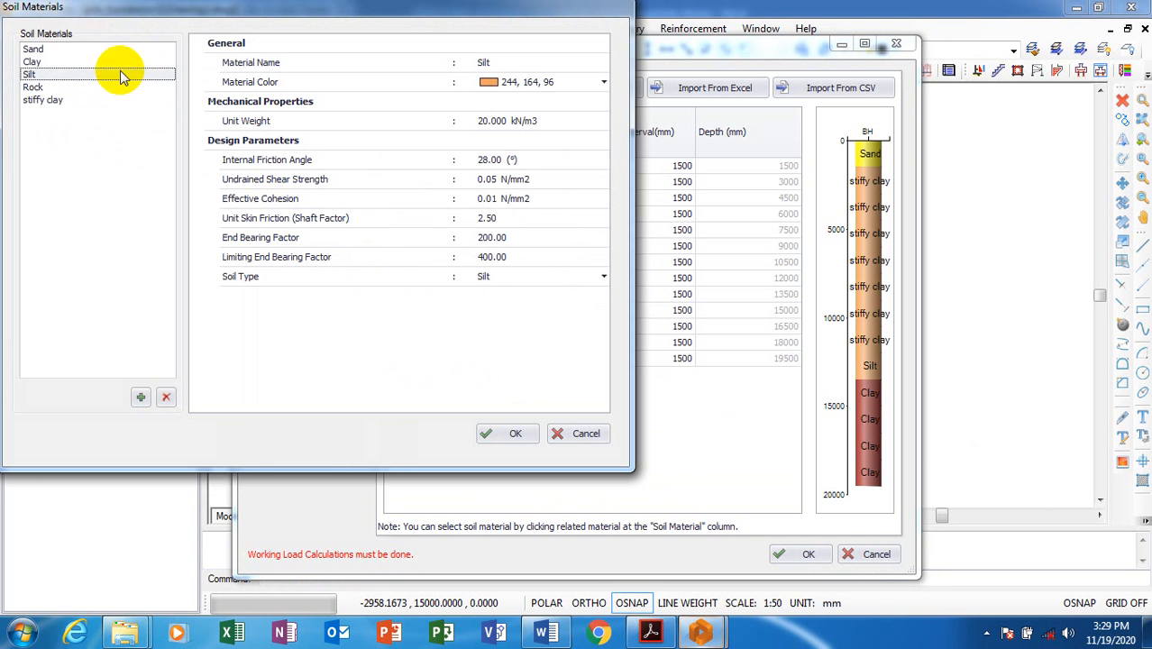
pyautogui.click(47, 99)
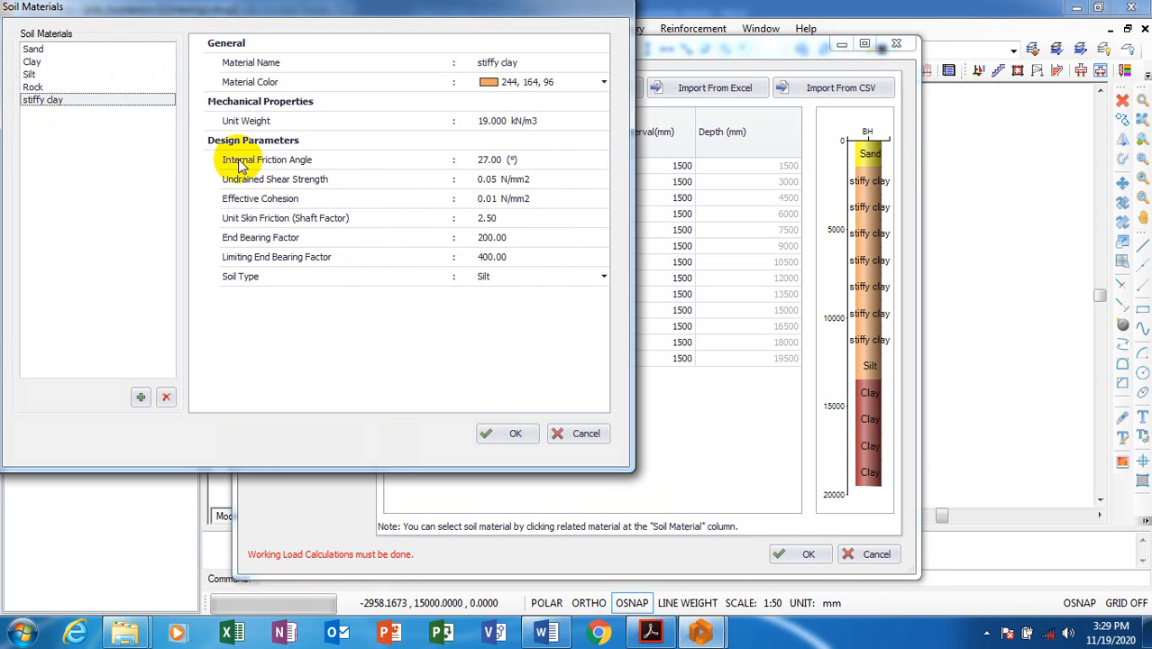
pyautogui.click(510, 435)
pyautogui.click(397, 312)
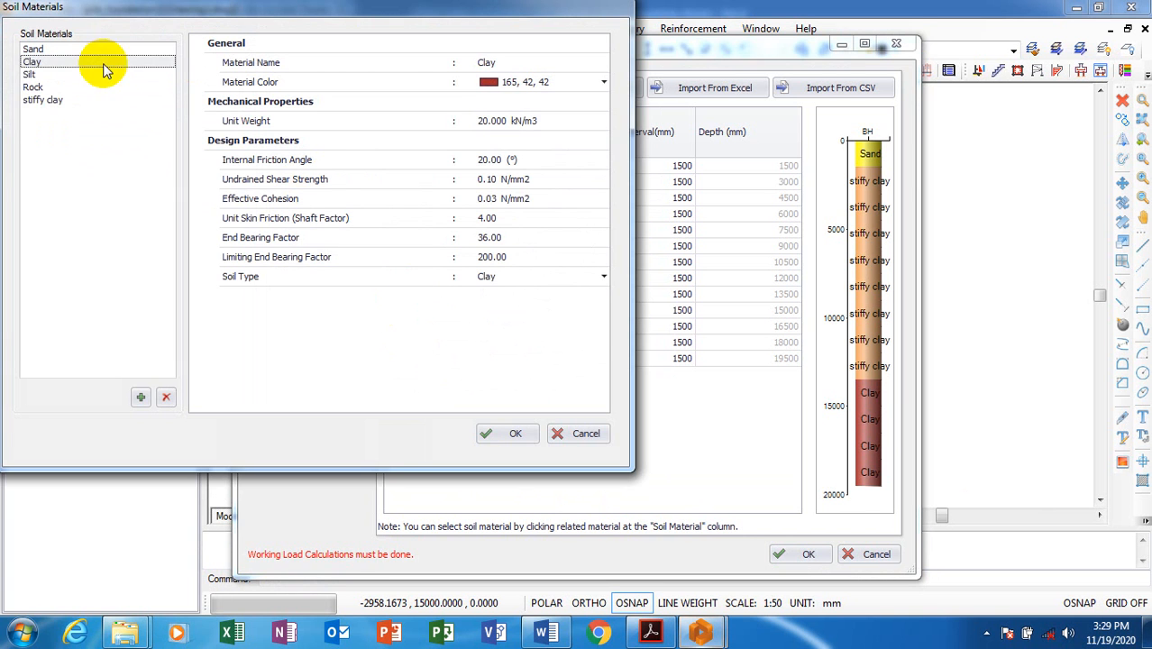
pyautogui.click(43, 99)
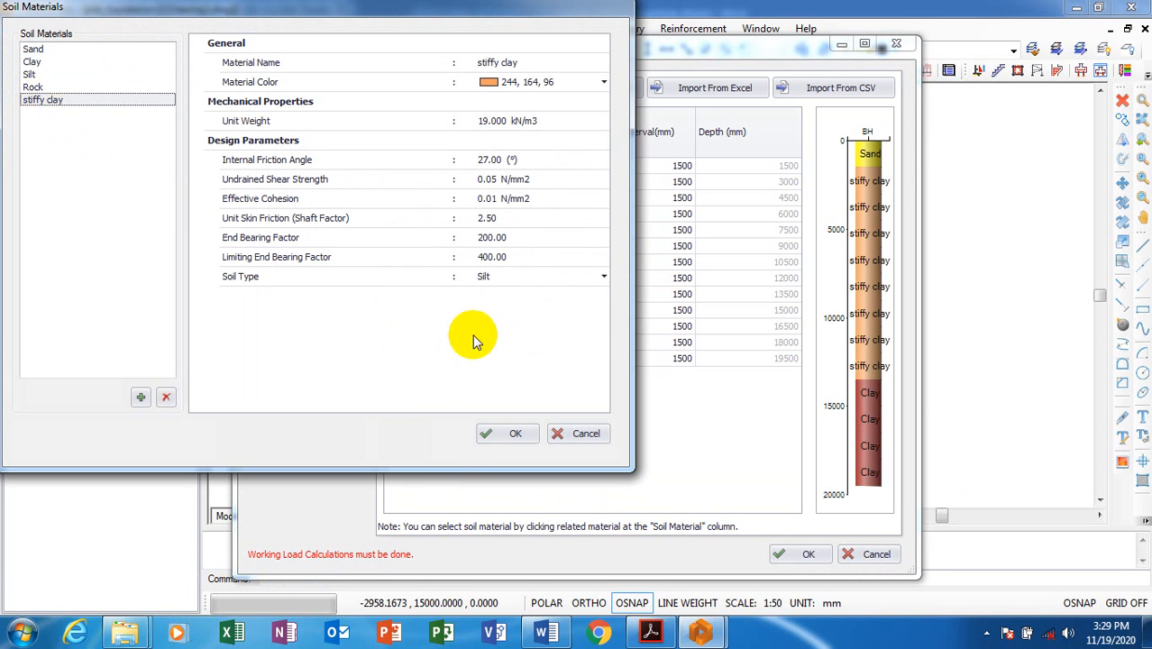
pyautogui.click(505, 433)
# Step: Change the soil material of the layer ending at 16500 mm depth to stiffy clay
pyautogui.click(396, 326)
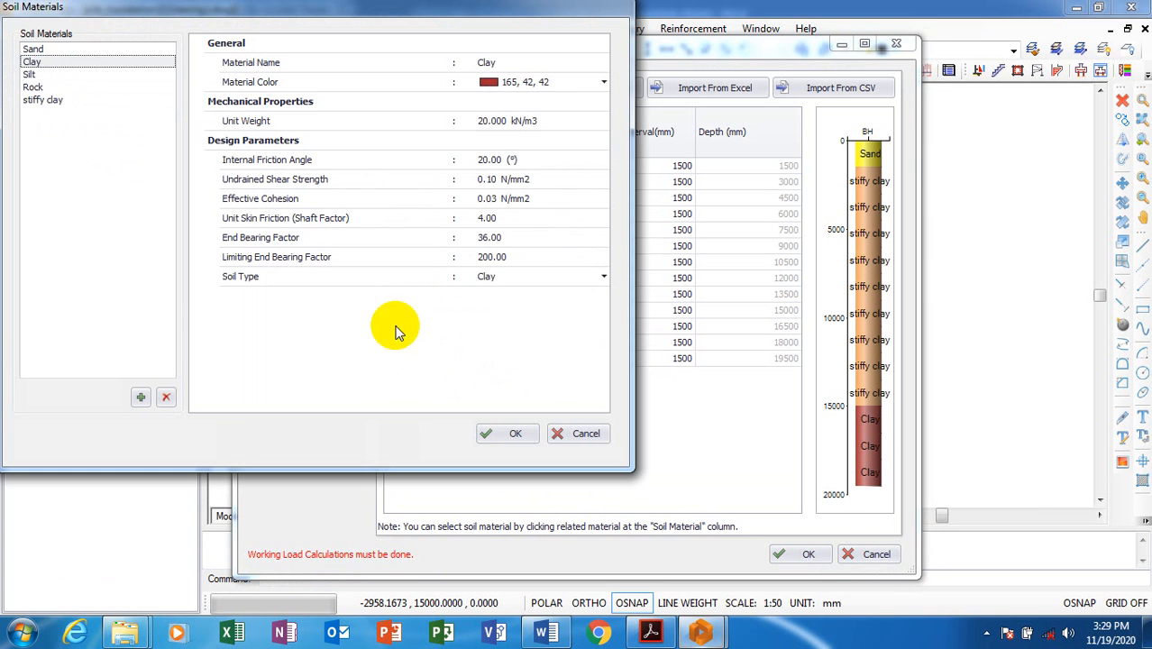
pyautogui.click(63, 100)
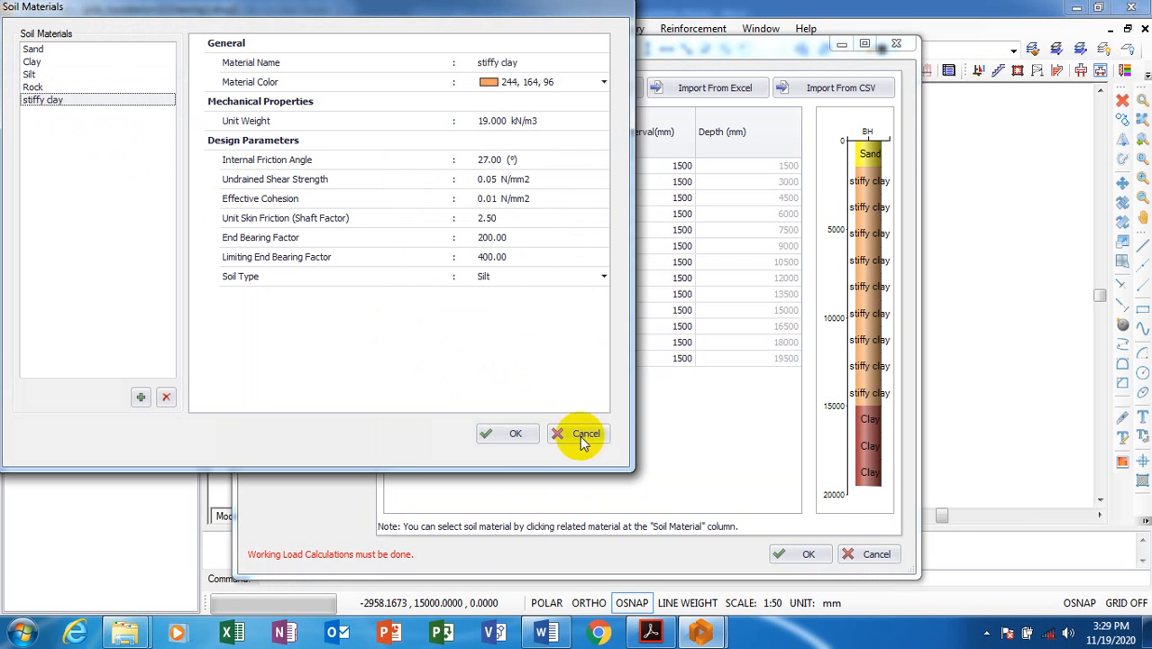
pyautogui.click(506, 433)
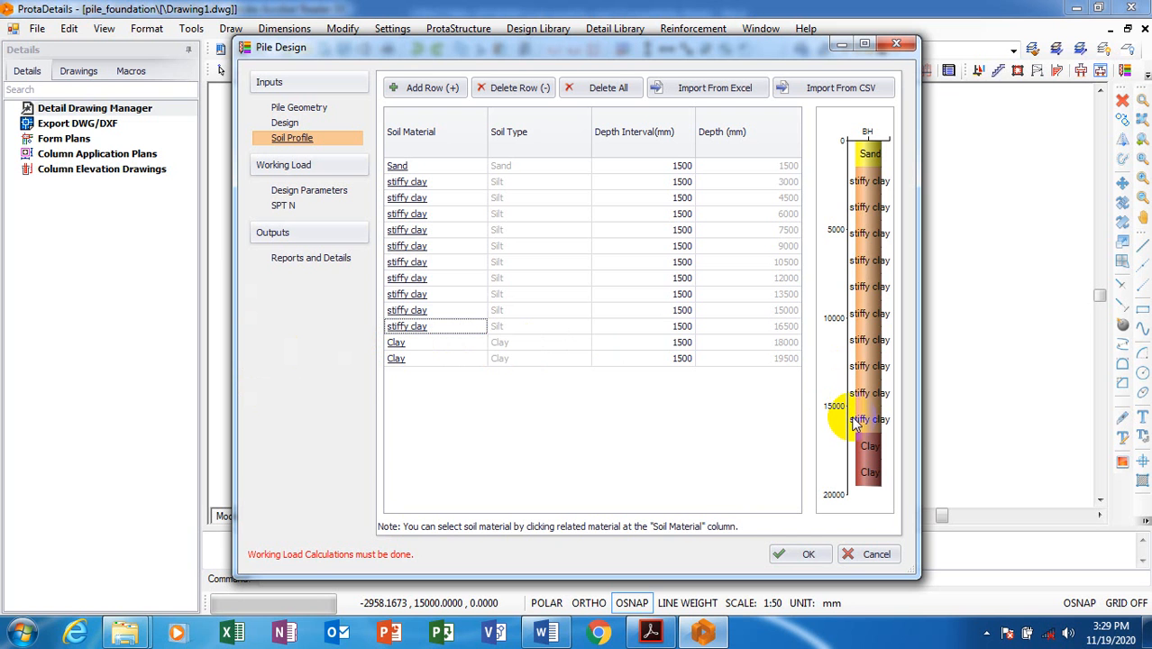
# Step: Set the soil material of the layer ending at 16500 mm depth to Silt
pyautogui.click(419, 328)
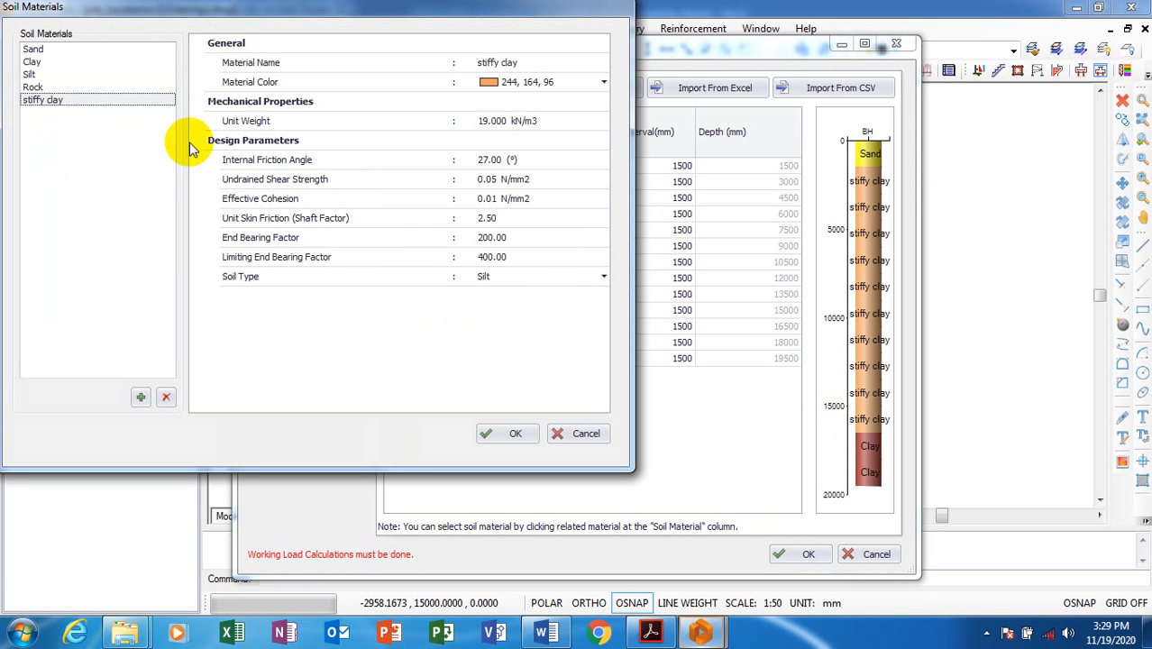
pyautogui.click(33, 75)
pyautogui.click(507, 431)
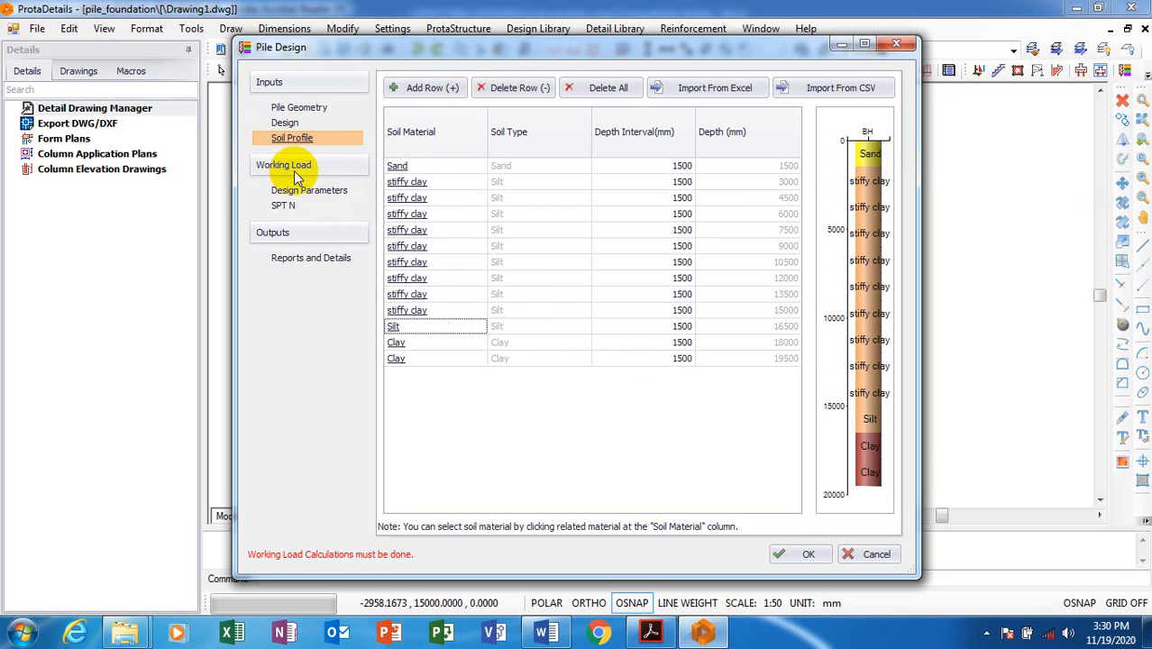
# Step: Examine the working load design parameters: pile spacing, columns, rows, efficiency method and factor, safety factors, and allowable structural capacity
pyautogui.click(306, 192)
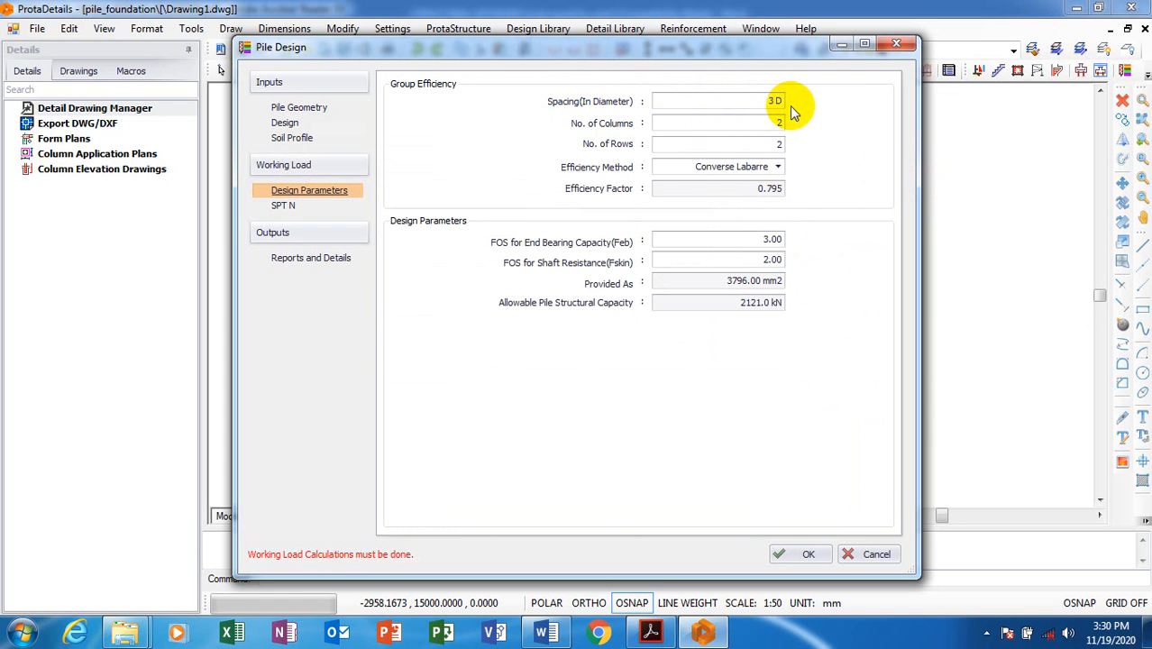
pyautogui.moveTo(761, 105); pyautogui.dragTo(780, 103)
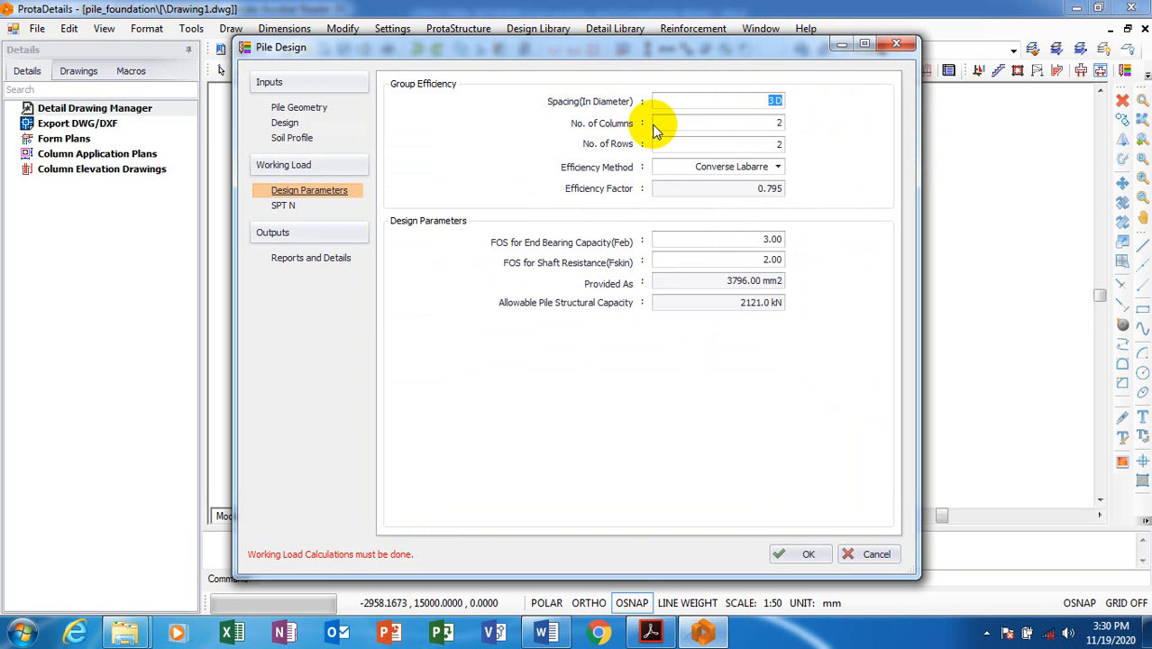
pyautogui.click(764, 122)
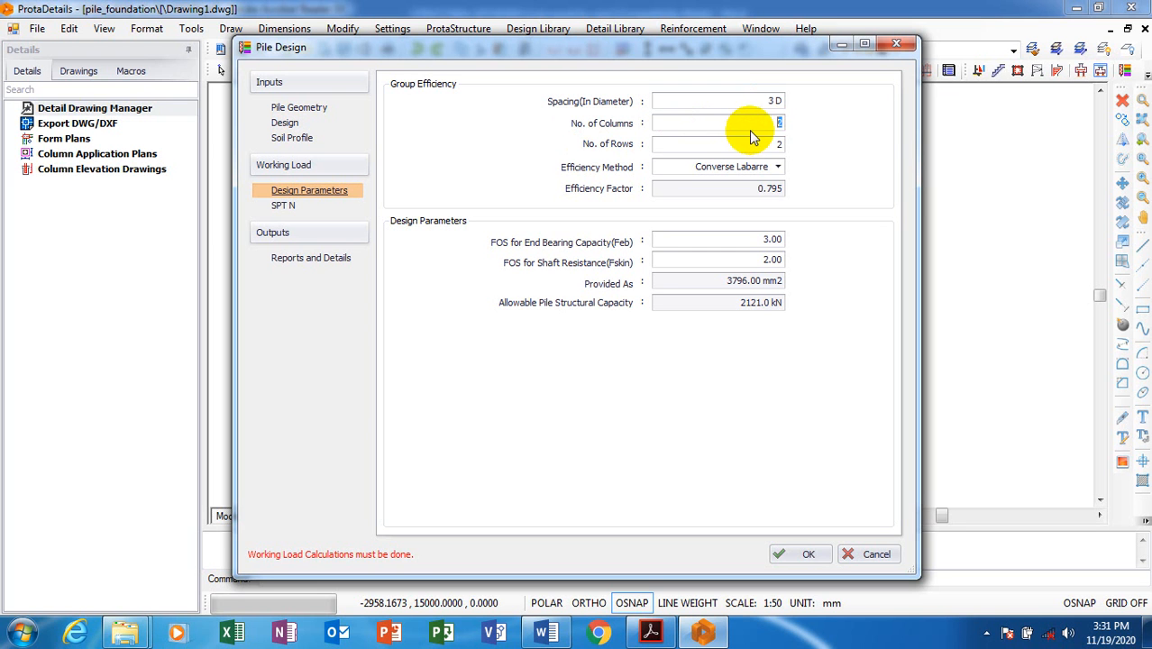
pyautogui.click(778, 122)
pyautogui.doubleClick(779, 123)
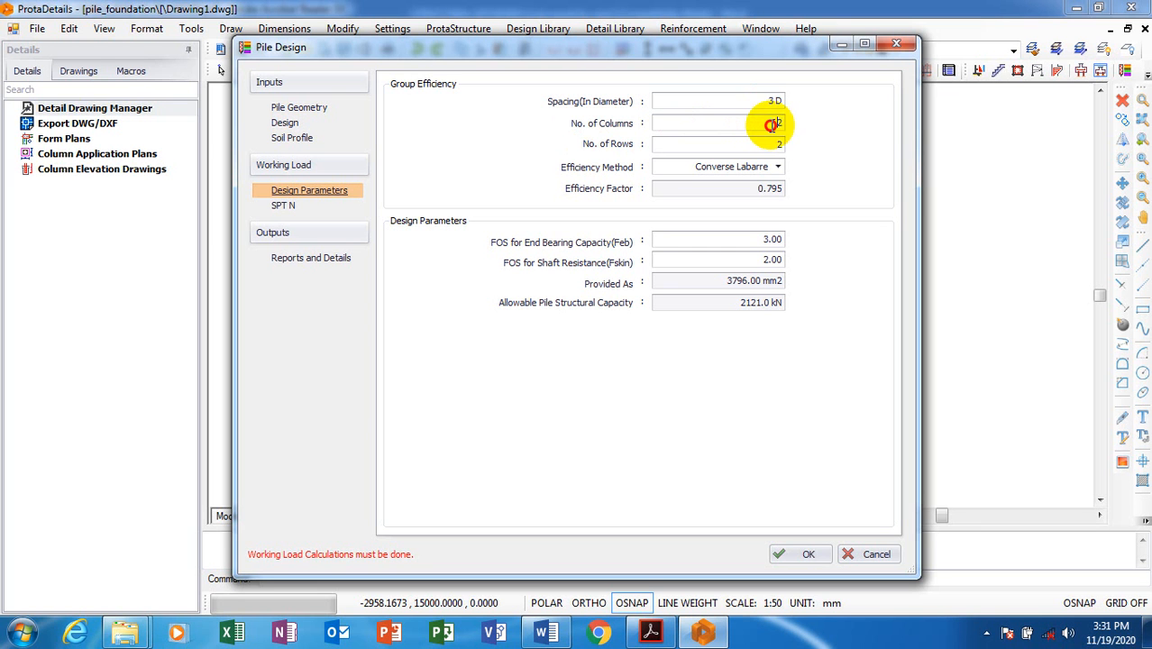
pyautogui.doubleClick(779, 143)
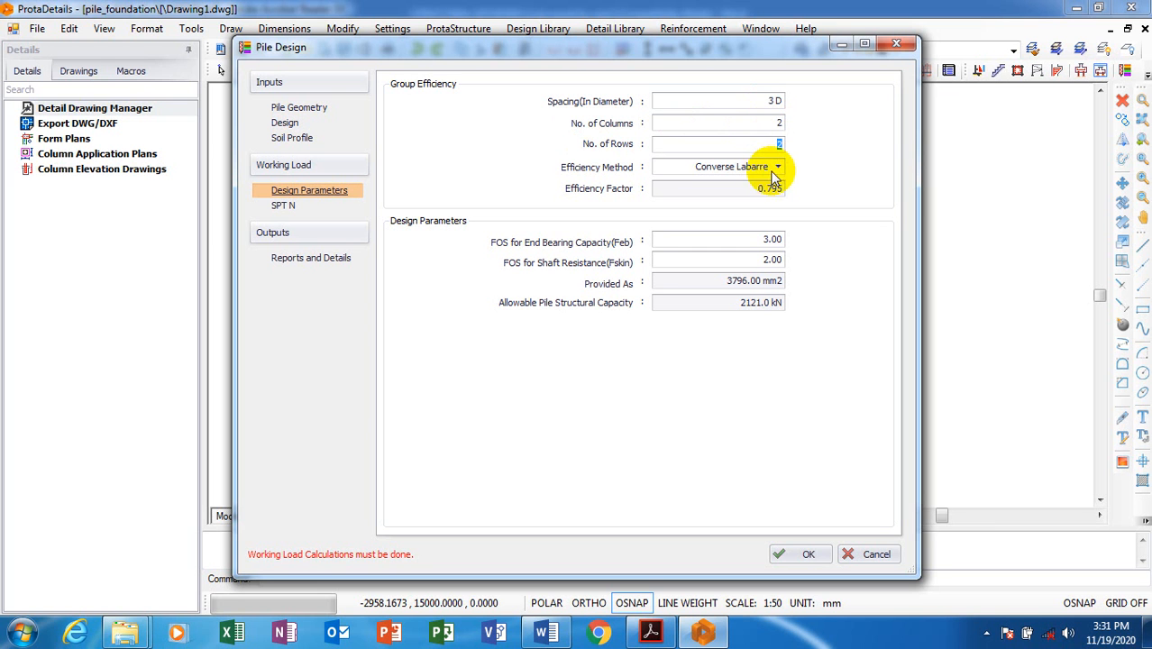
pyautogui.click(777, 169)
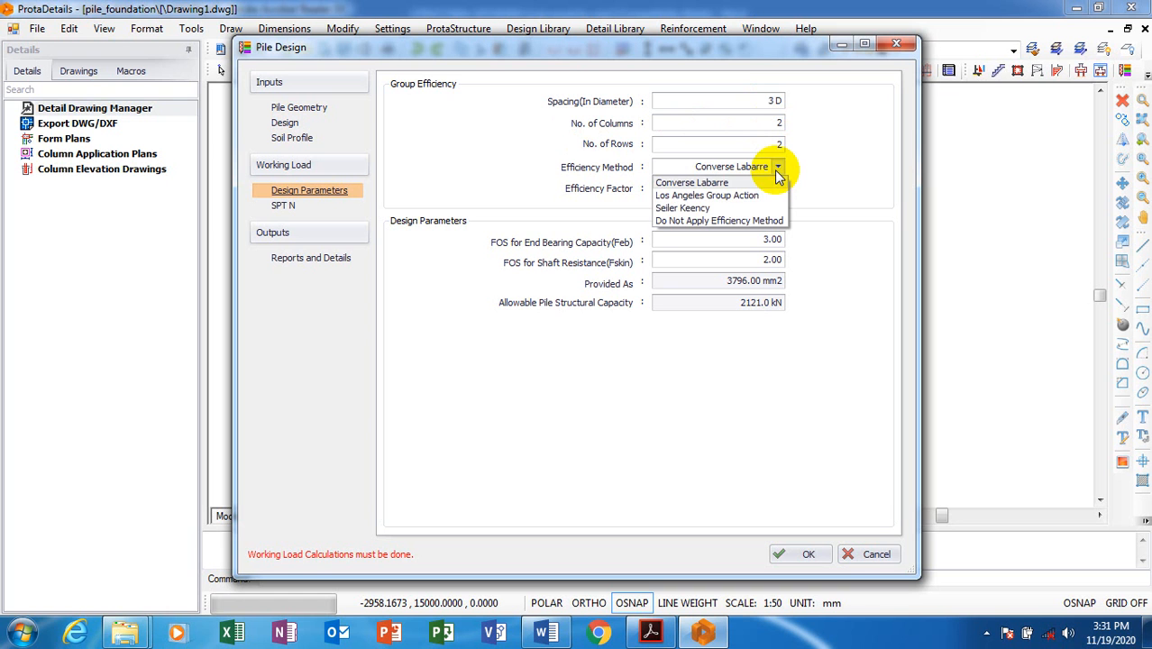
pyautogui.click(776, 168)
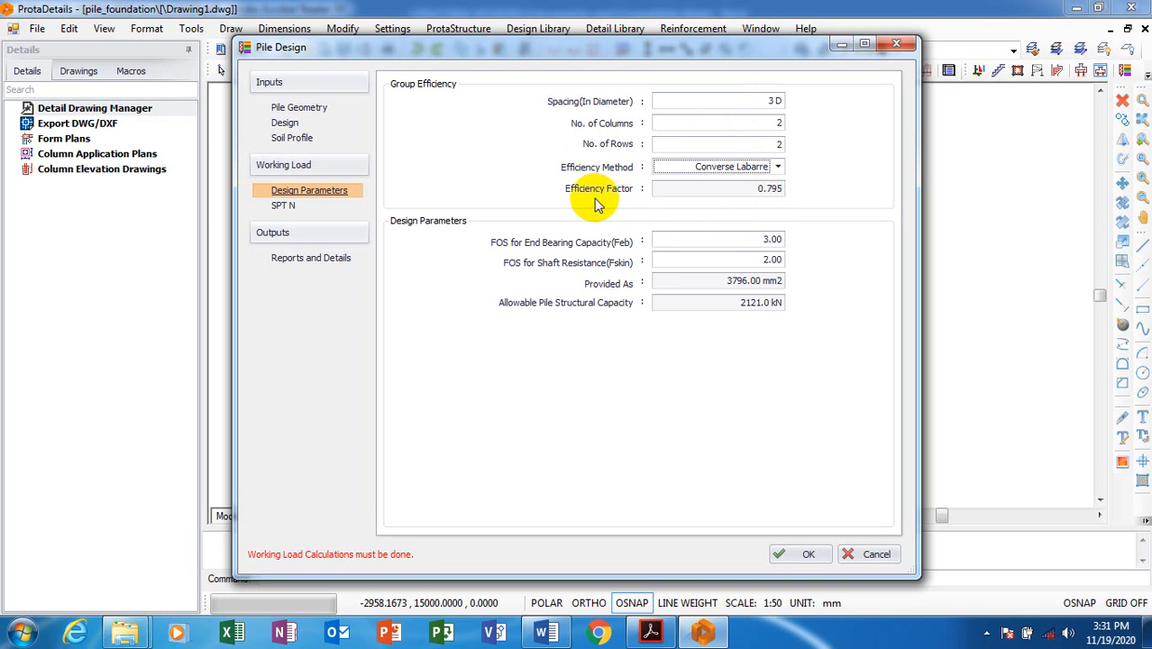
pyautogui.click(740, 189)
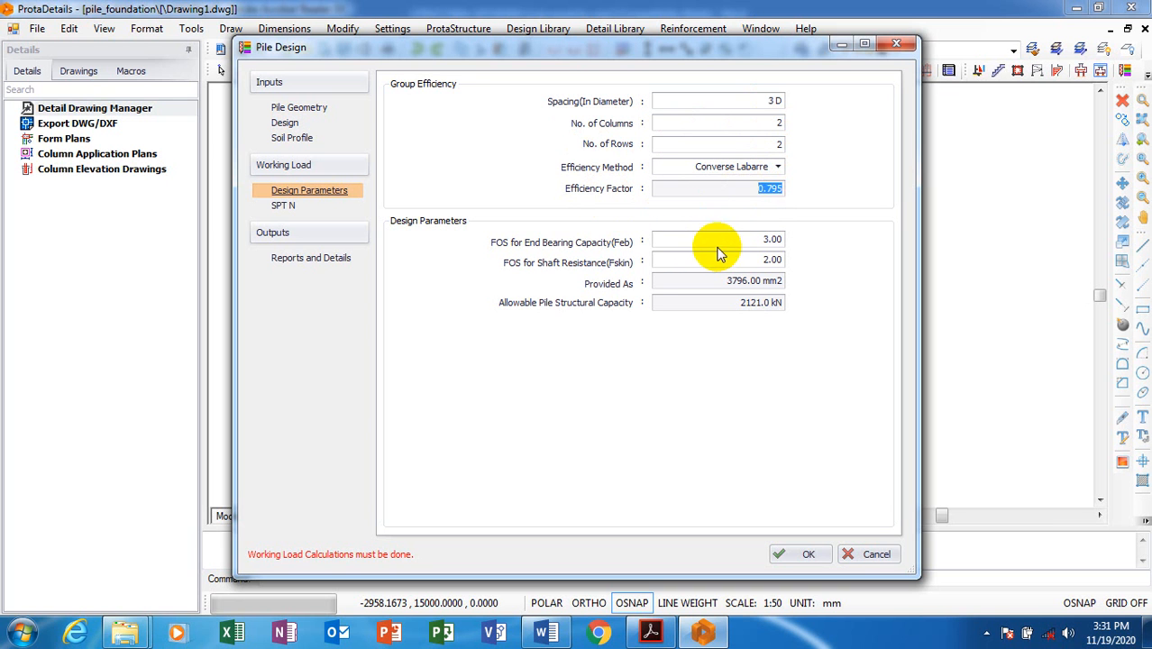
pyautogui.click(715, 239)
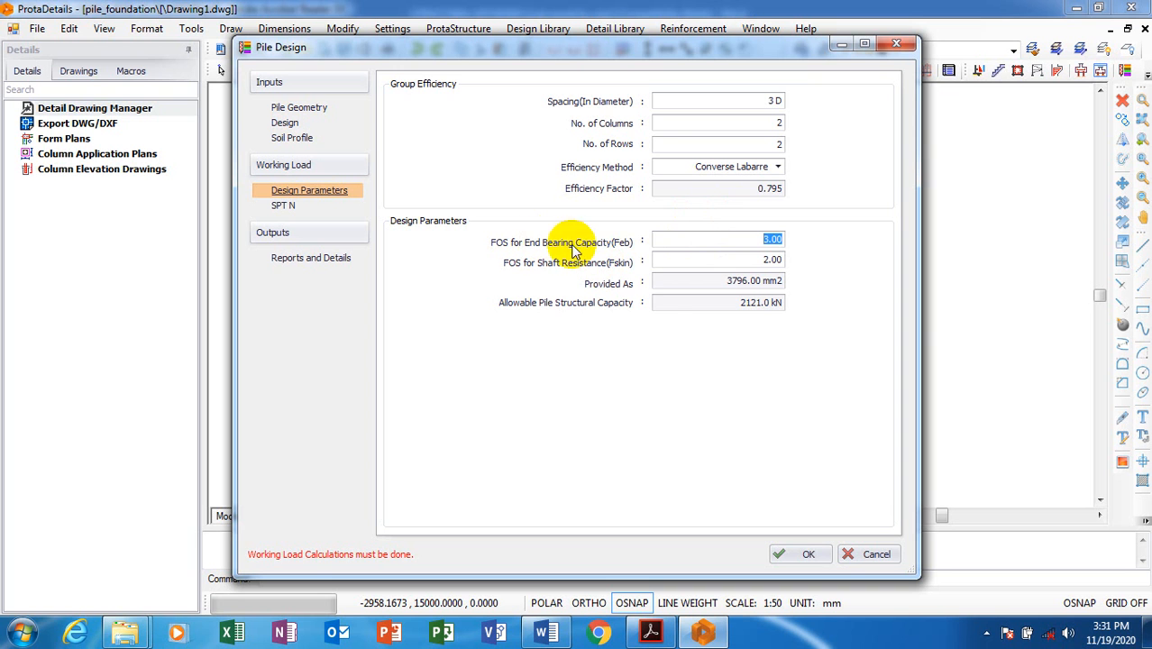
pyautogui.click(745, 259)
pyautogui.click(738, 281)
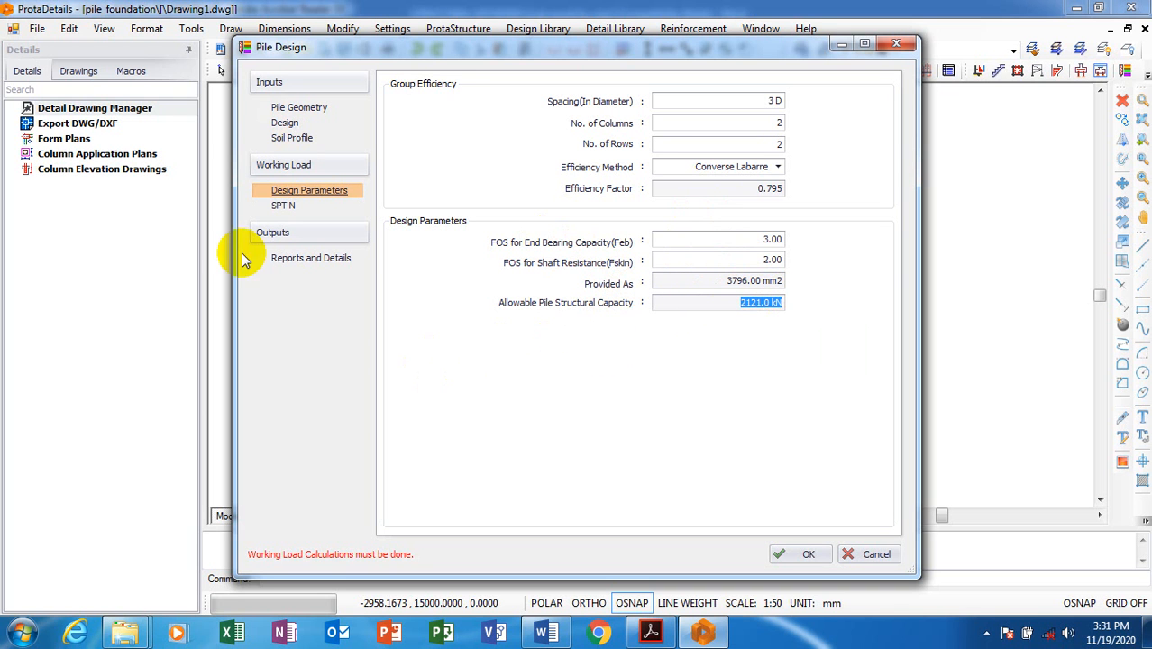
# Step: Review the SPT N table for the soil layers, check the pile's design actions and rebar, and return to the SPT N table
pyautogui.click(289, 211)
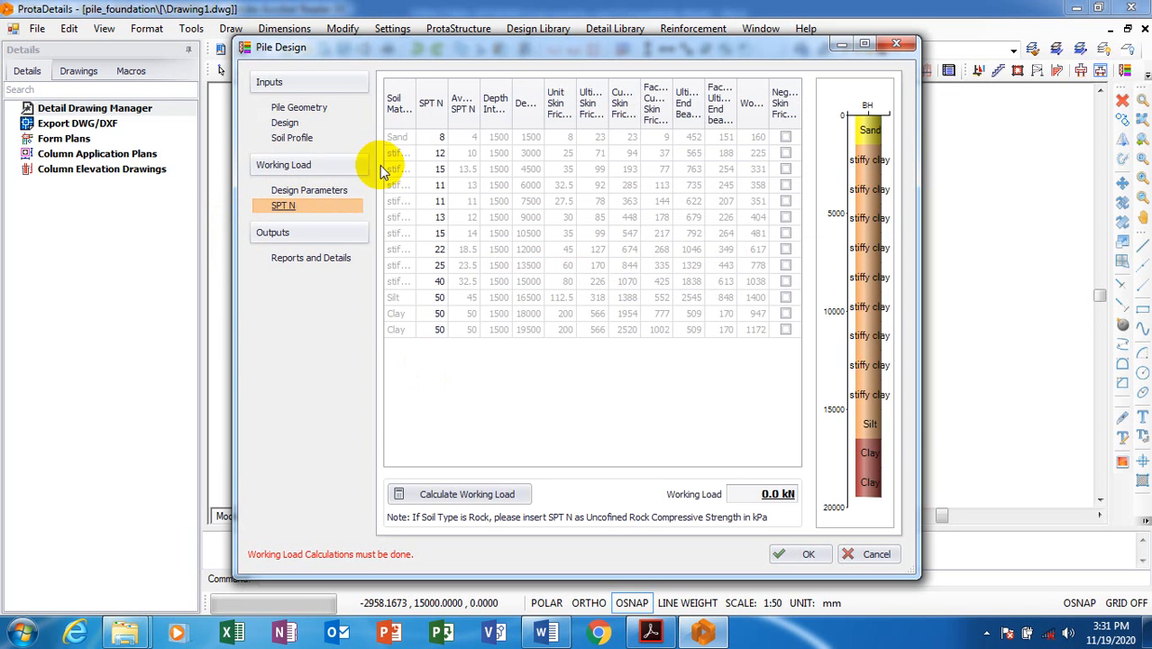
pyautogui.click(292, 122)
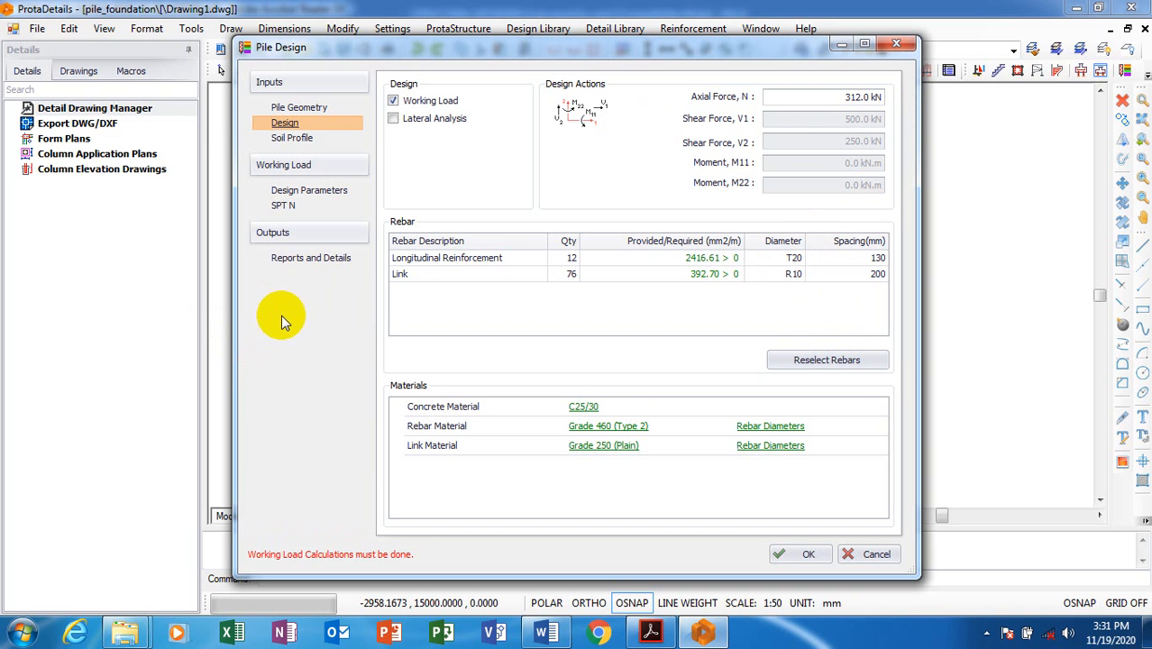
pyautogui.click(284, 202)
pyautogui.click(283, 206)
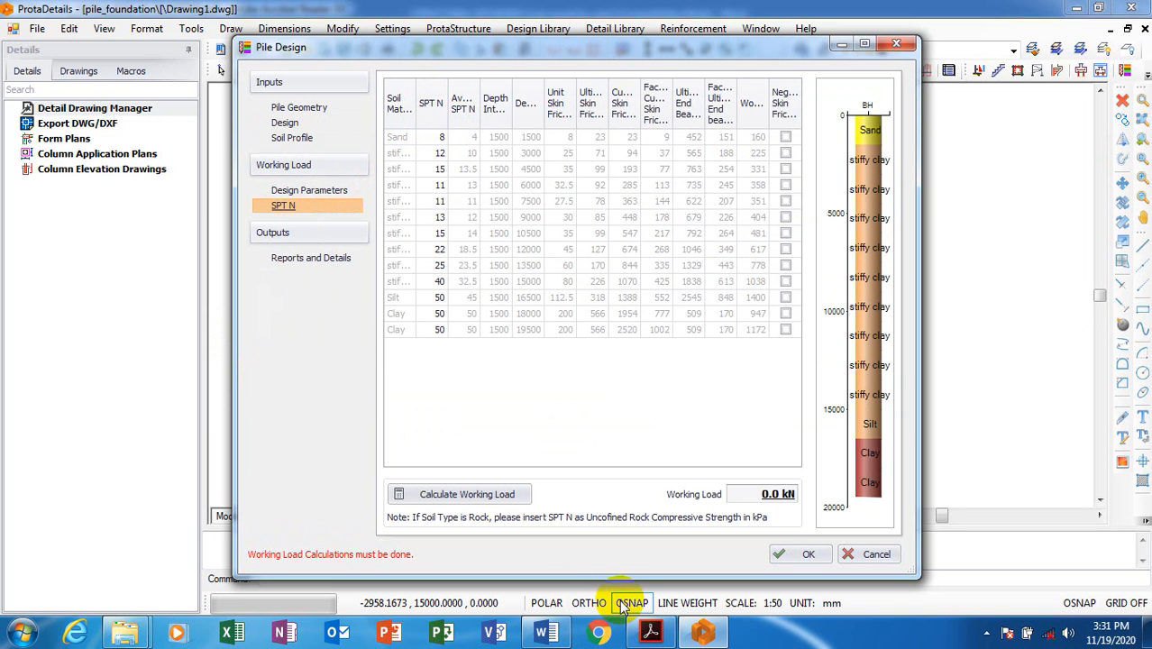
# Step: Switch to Acrobat Reader and look up the SPT values in the Boring No. 01 table on page 3 of the soil report
pyautogui.click(668, 635)
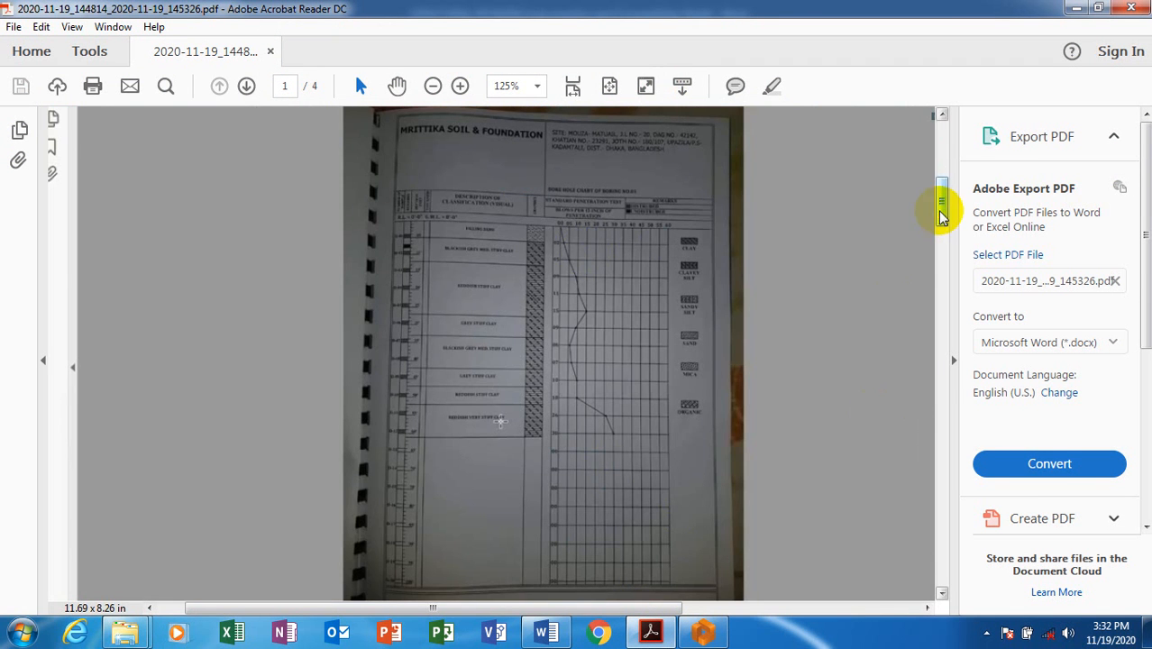
pyautogui.moveTo(942, 205); pyautogui.dragTo(928, 312)
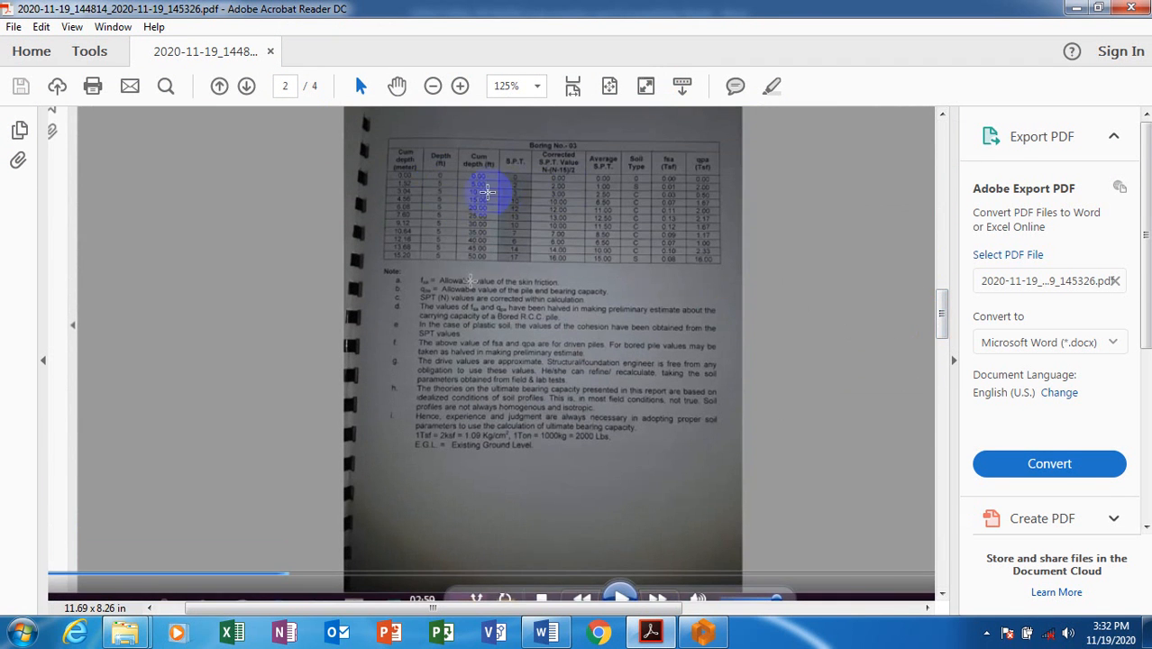
pyautogui.moveTo(938, 303); pyautogui.dragTo(941, 396)
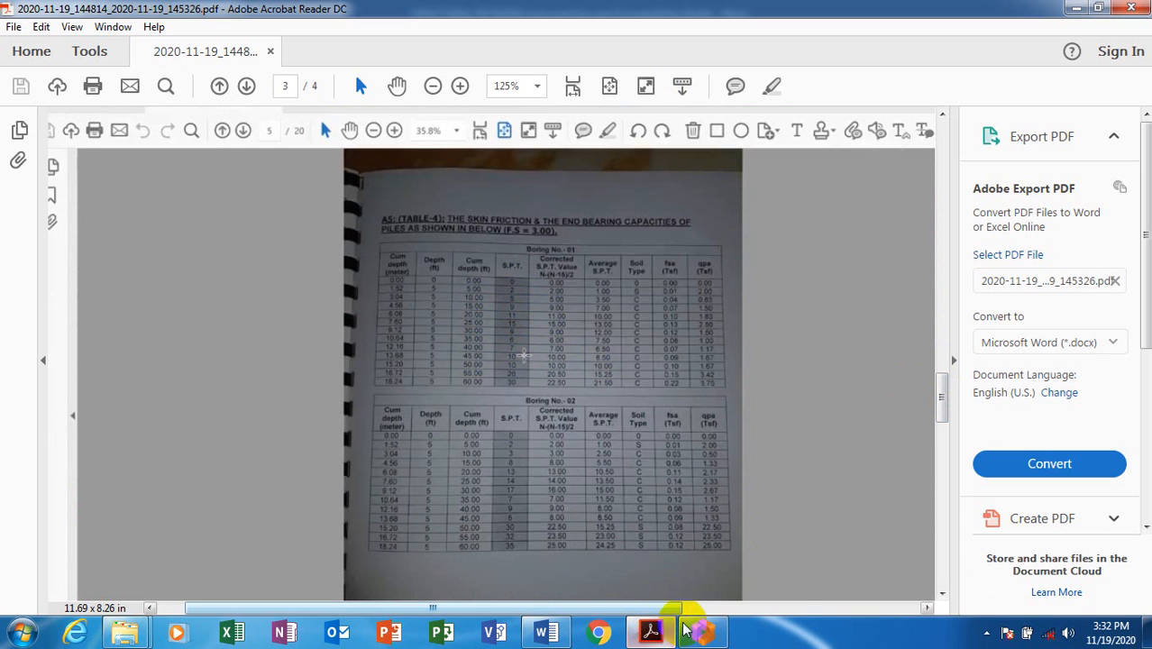
# Step: Switch to ProtaDetails and set the SPT N values of the layers ending at 1500, 3000 and 4500 mm depth to 2, 5 and 9
pyautogui.click(702, 634)
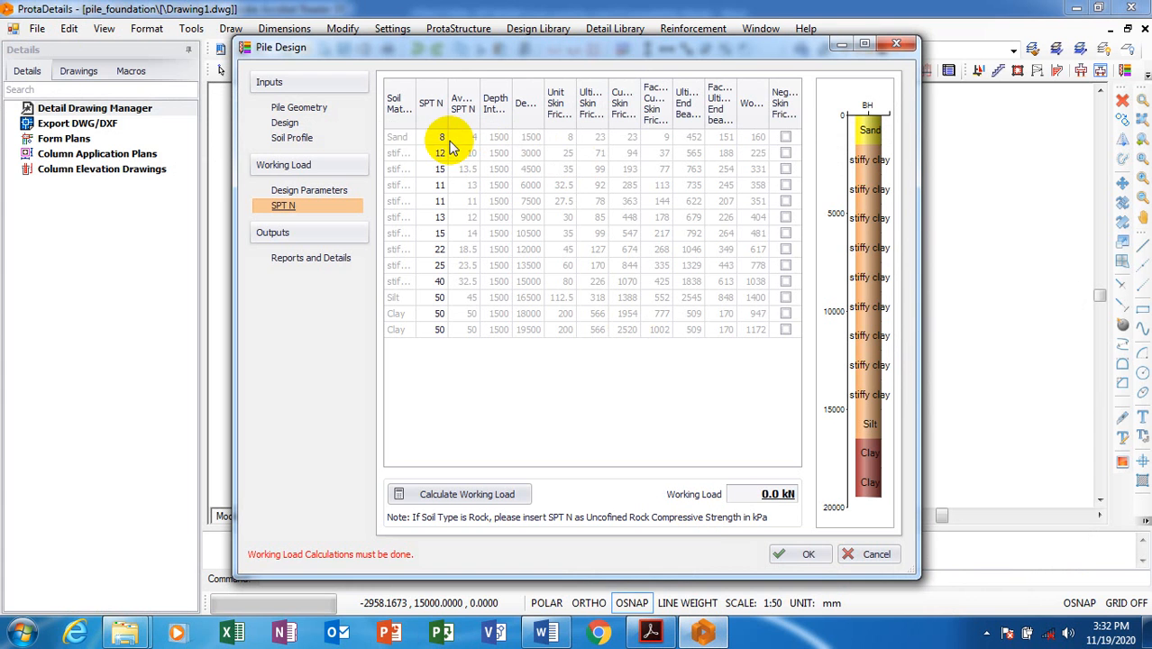
pyautogui.write('2')
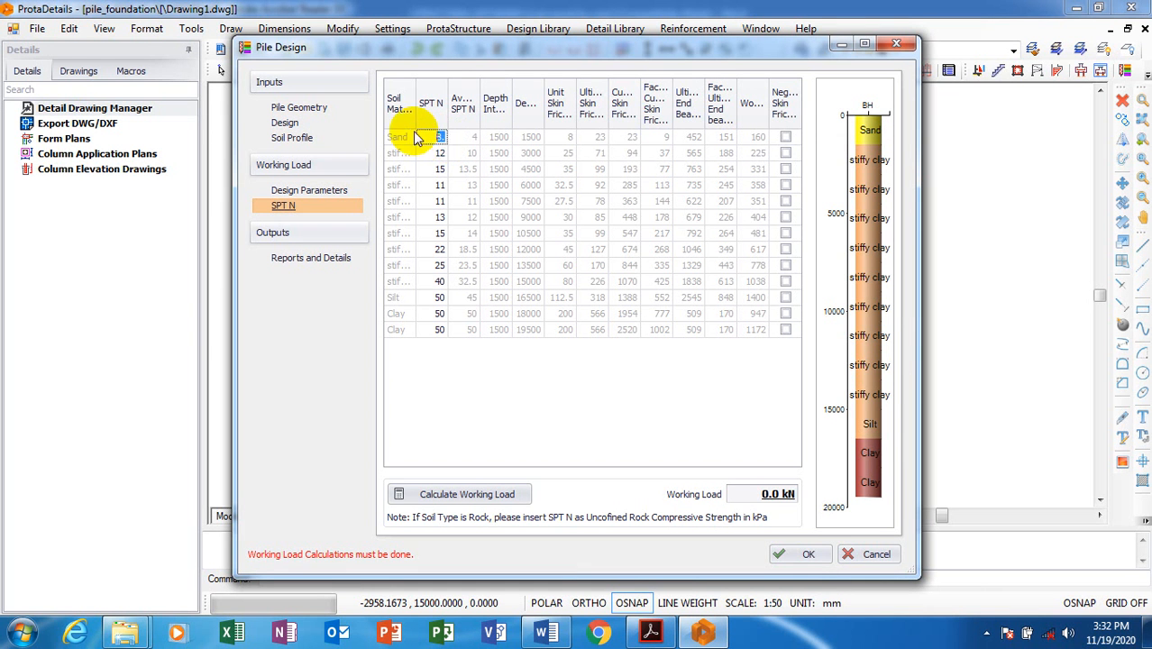
pyautogui.press('Return')
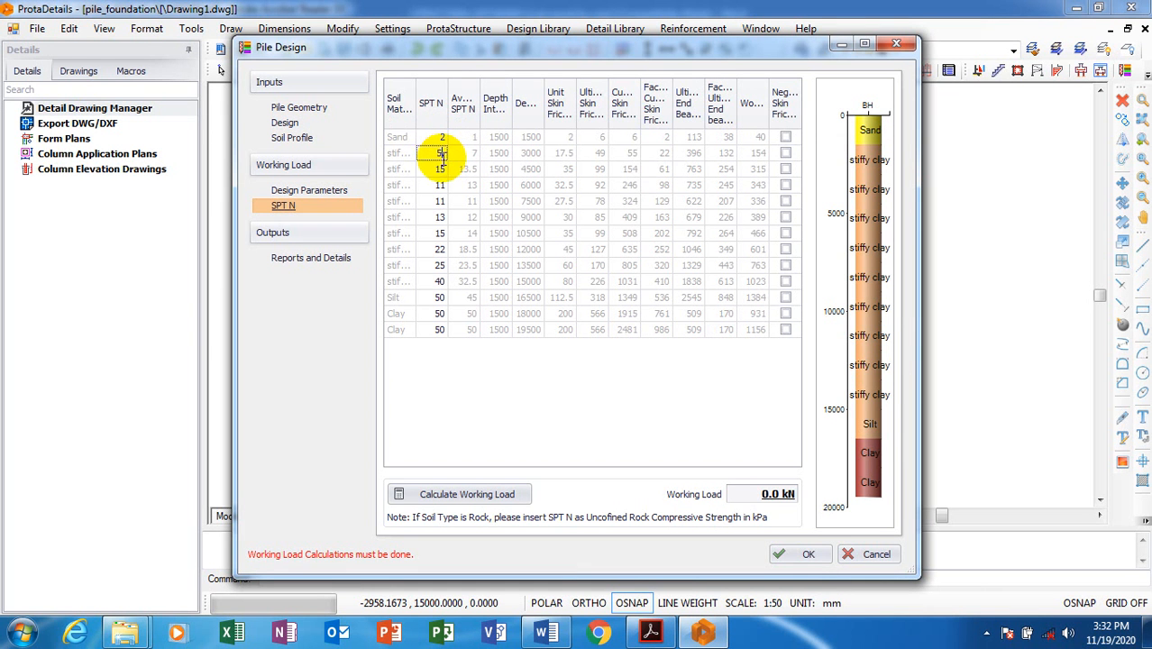
pyautogui.write('5')
pyautogui.press('Return')
pyautogui.write('9')
pyautogui.press('Return')
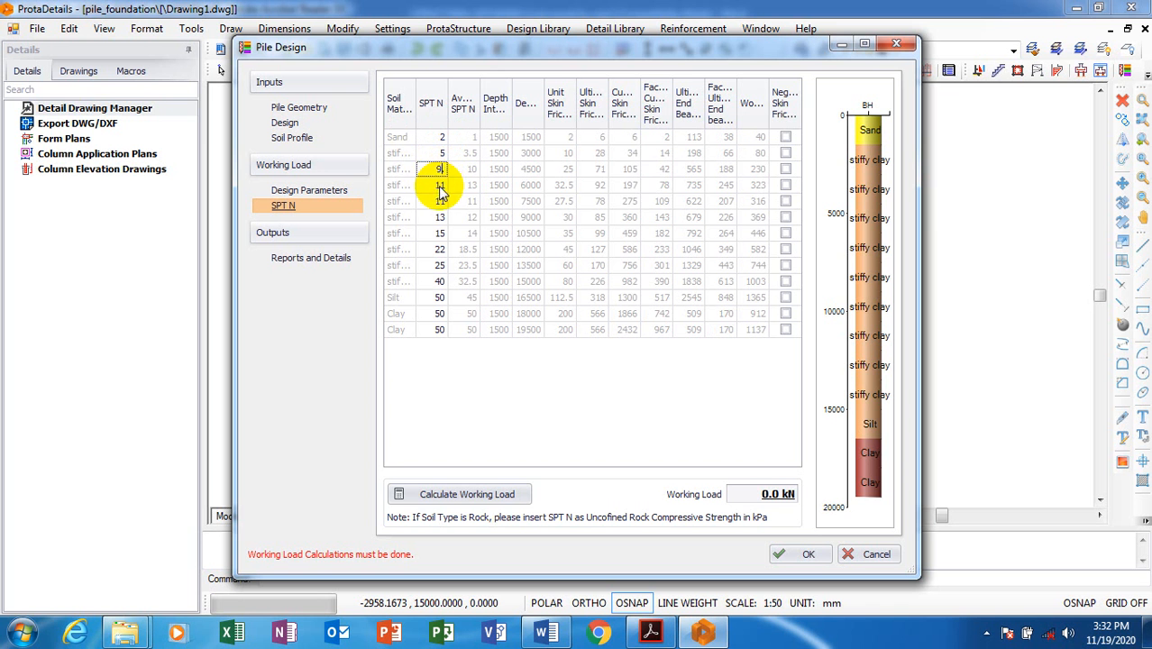
pyautogui.press('Return')
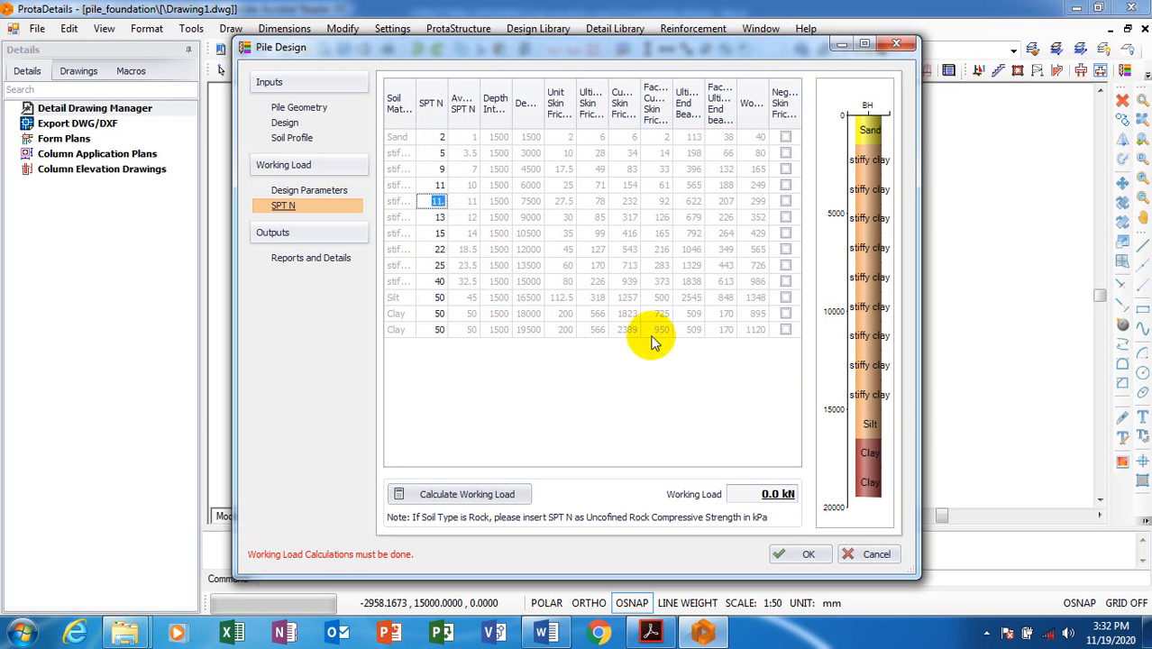
# Step: Consult the boring table in Acrobat Reader and, in ProtaDetails, set the SPT N values at 7500 and 9000 mm depth to 15 and 9
pyautogui.click(662, 640)
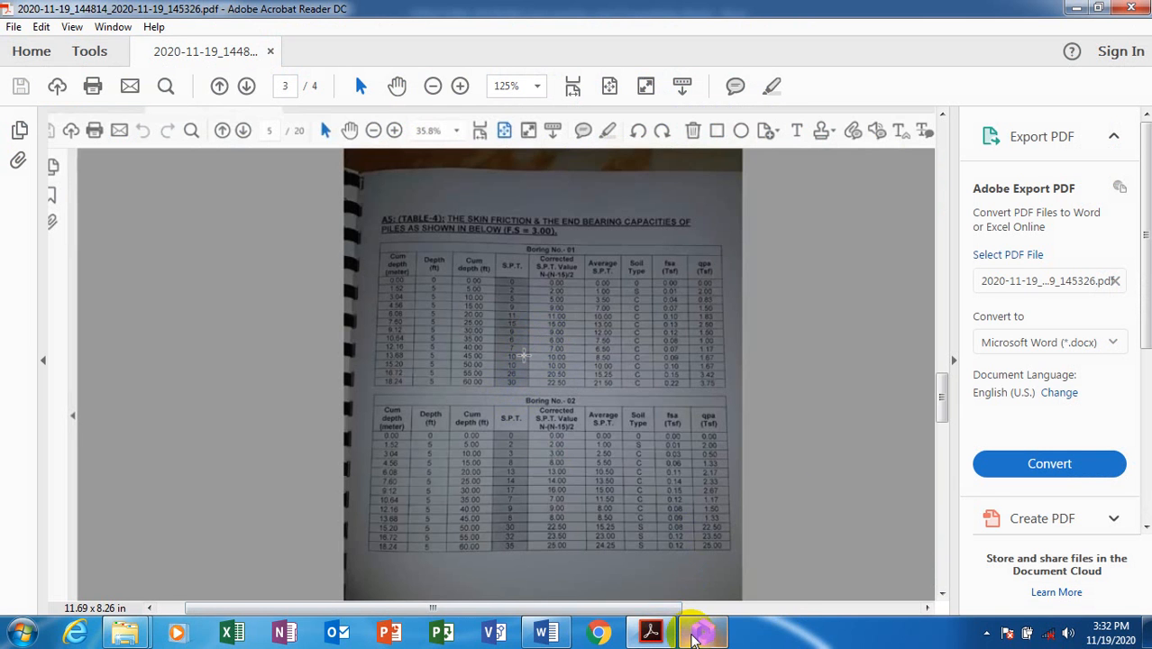
pyautogui.moveTo(696, 637)
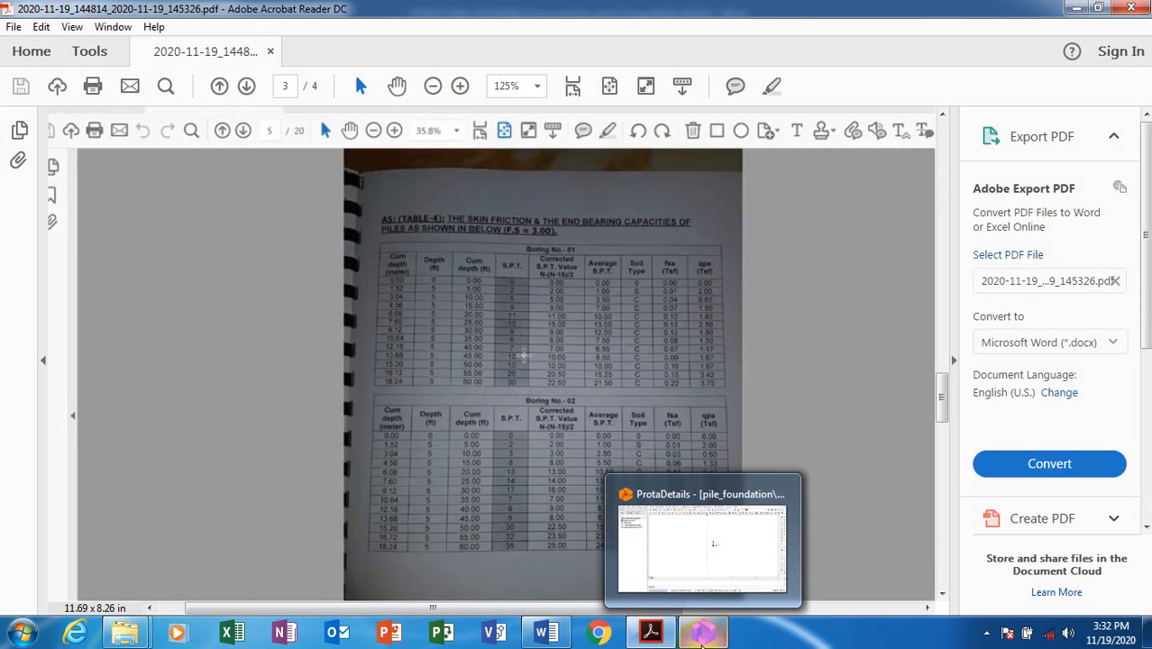
pyautogui.click(702, 636)
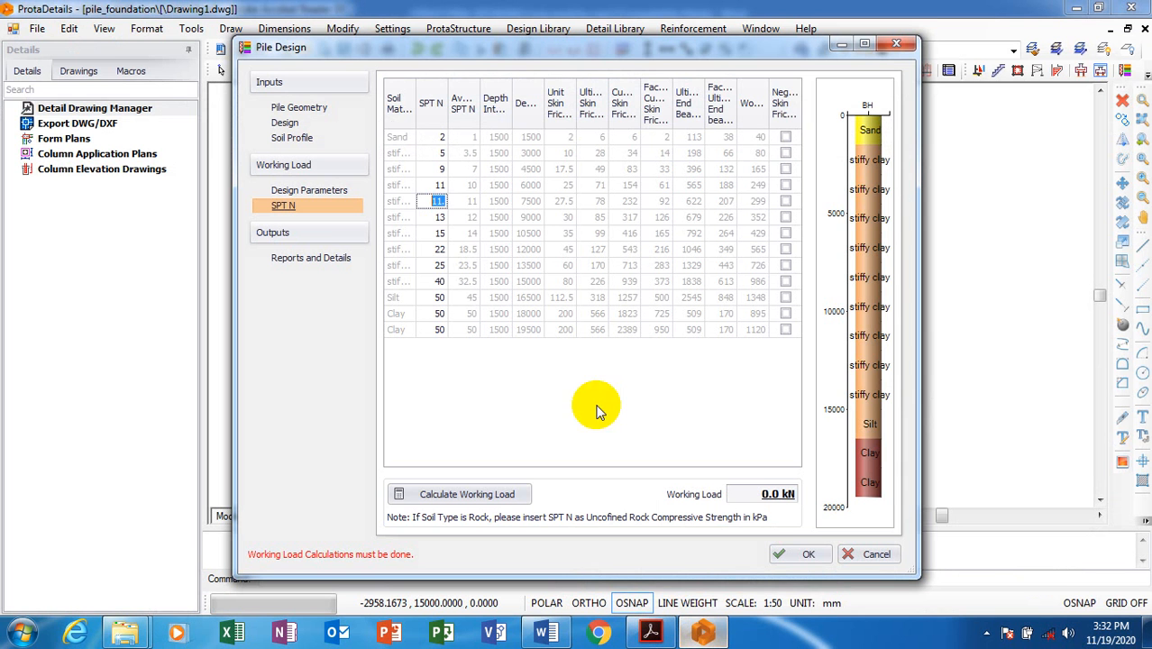
pyautogui.click(440, 217)
pyautogui.click(439, 201)
pyautogui.write('15')
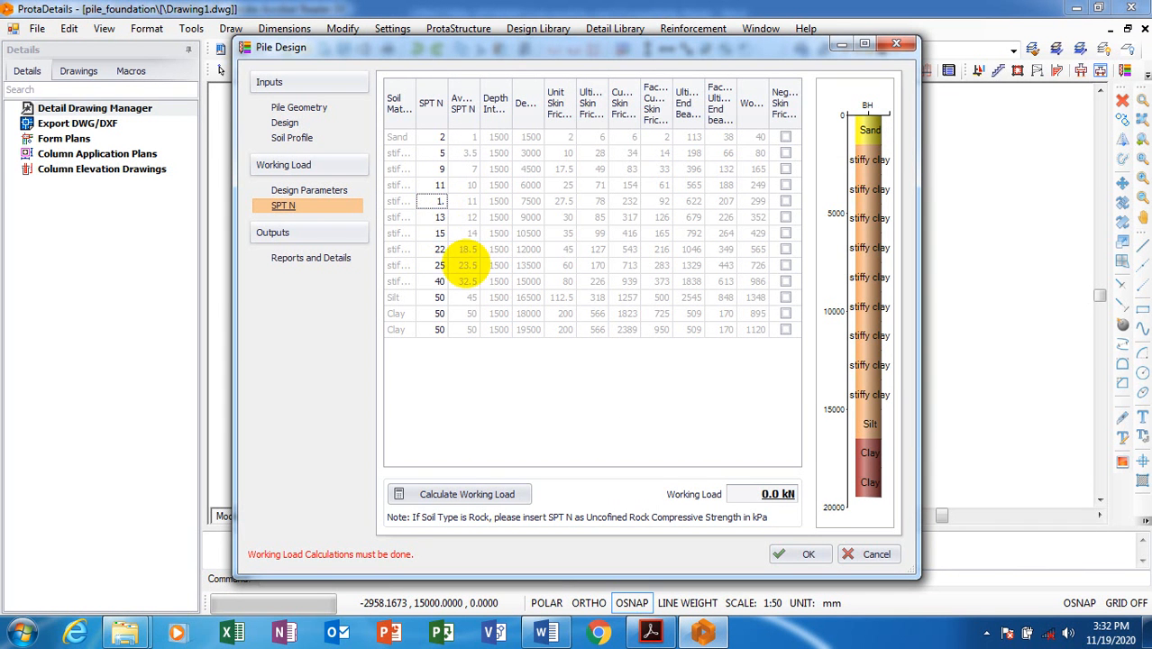
pyautogui.click(440, 217)
pyautogui.write('9.')
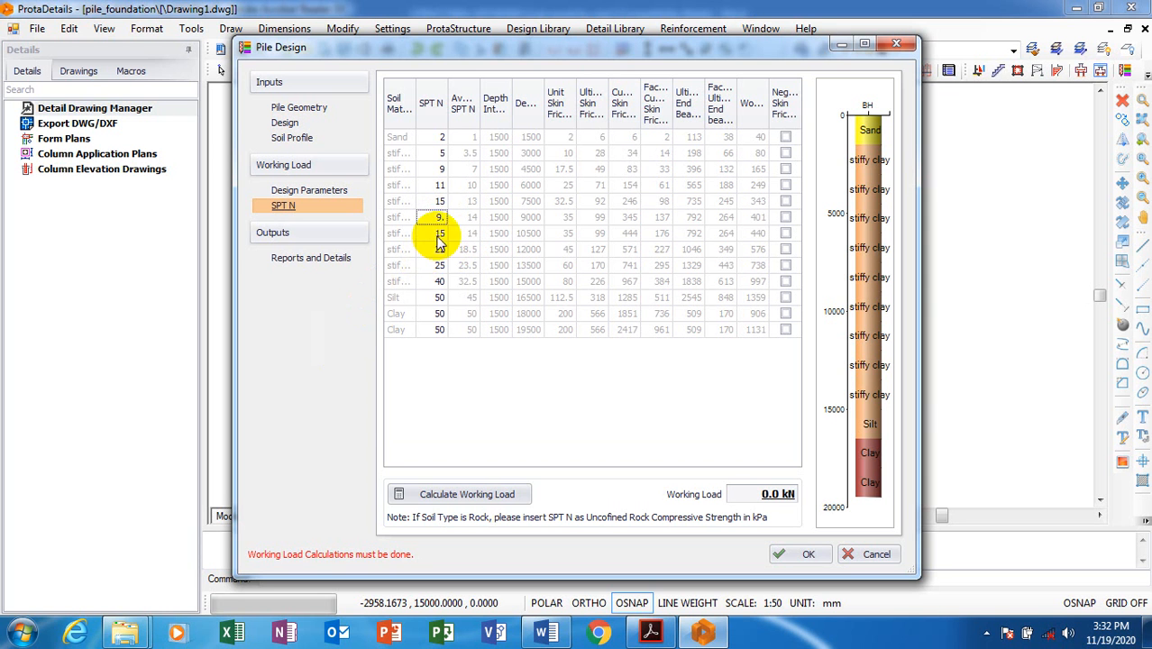
# Step: Set the SPT N values at 10500, 12000, 13500 and 15000 mm depth to 6, 7, 10 and 10
pyautogui.click(438, 233)
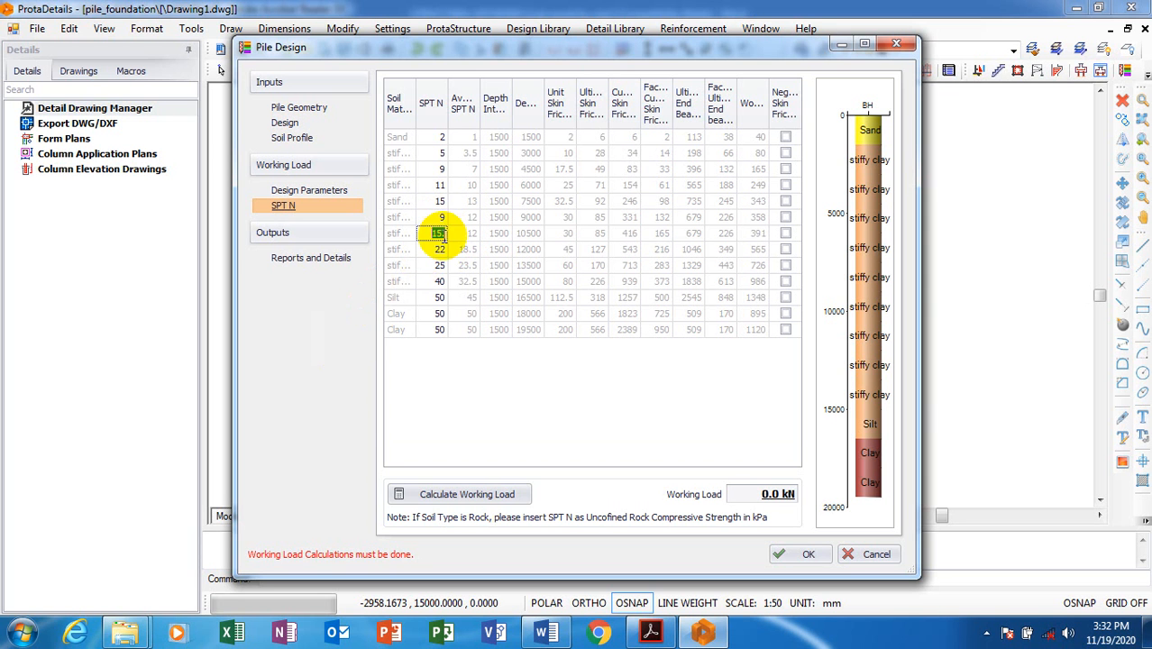
pyautogui.write('6')
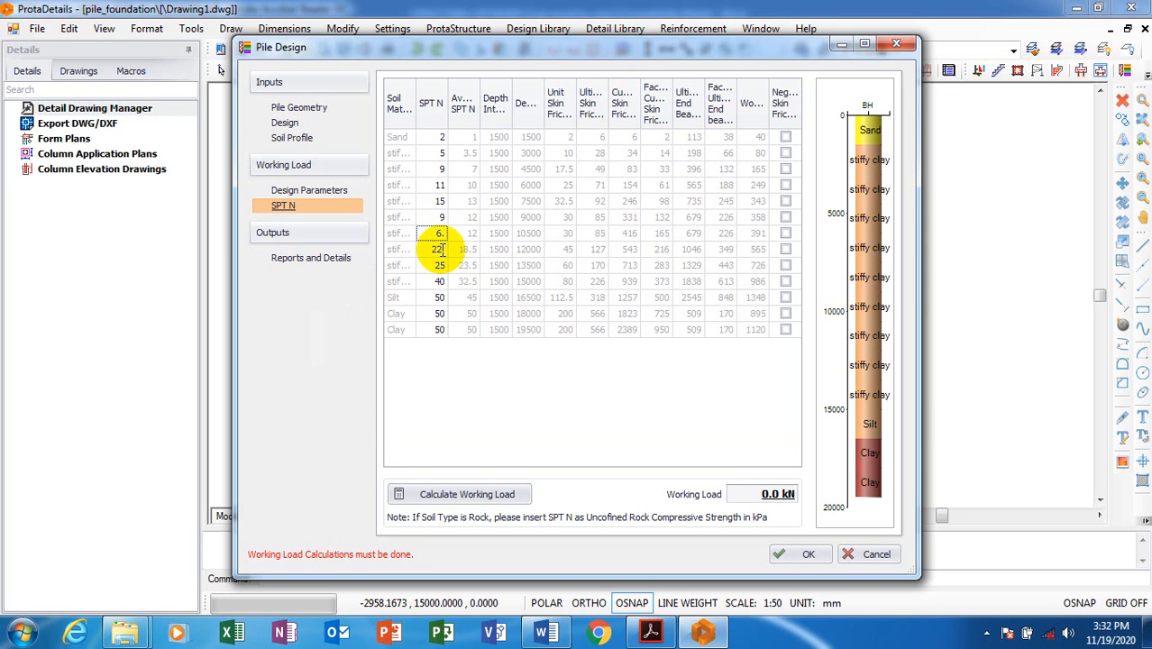
pyautogui.click(439, 249)
pyautogui.write('4')
pyautogui.click(439, 265)
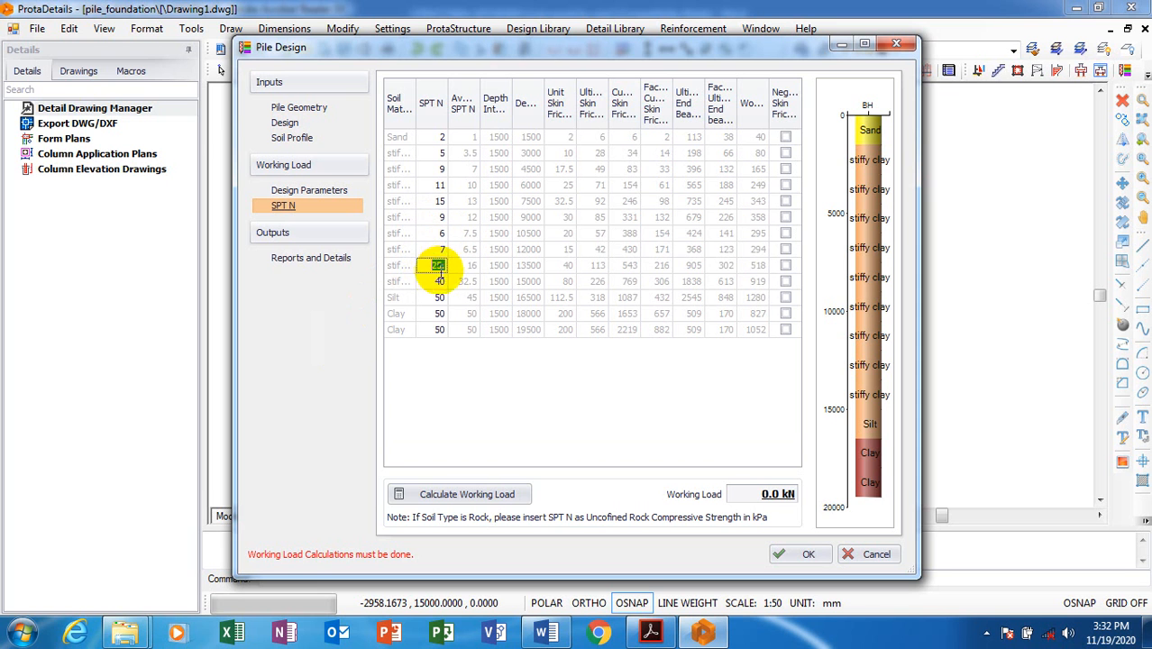
pyautogui.write('10')
pyautogui.click(439, 281)
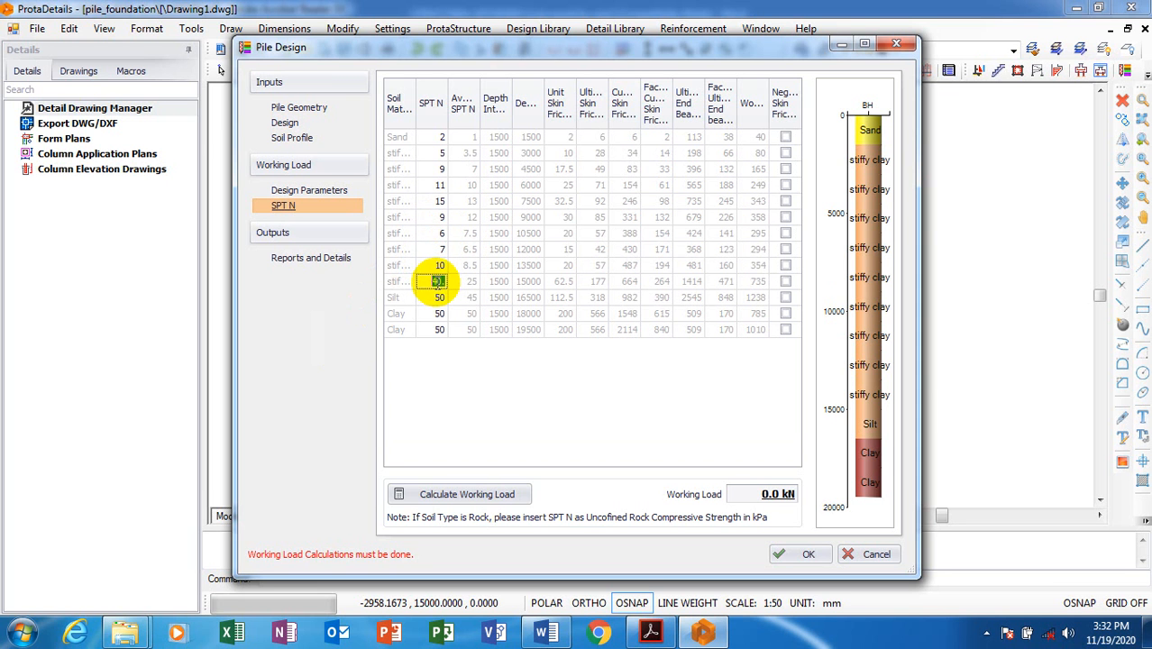
pyautogui.write('10.')
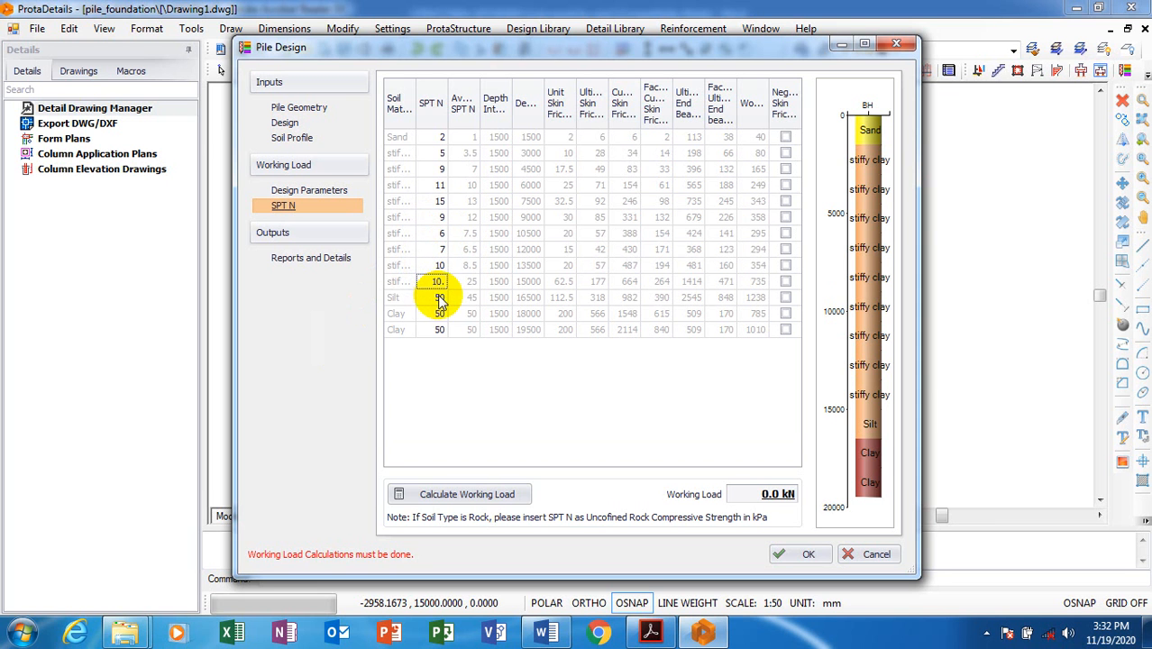
# Step: Recheck the boring table in Acrobat Reader and, in ProtaDetails, set the SPT N values at 16500 and 18000 mm depth to 26 and 30
pyautogui.click(439, 300)
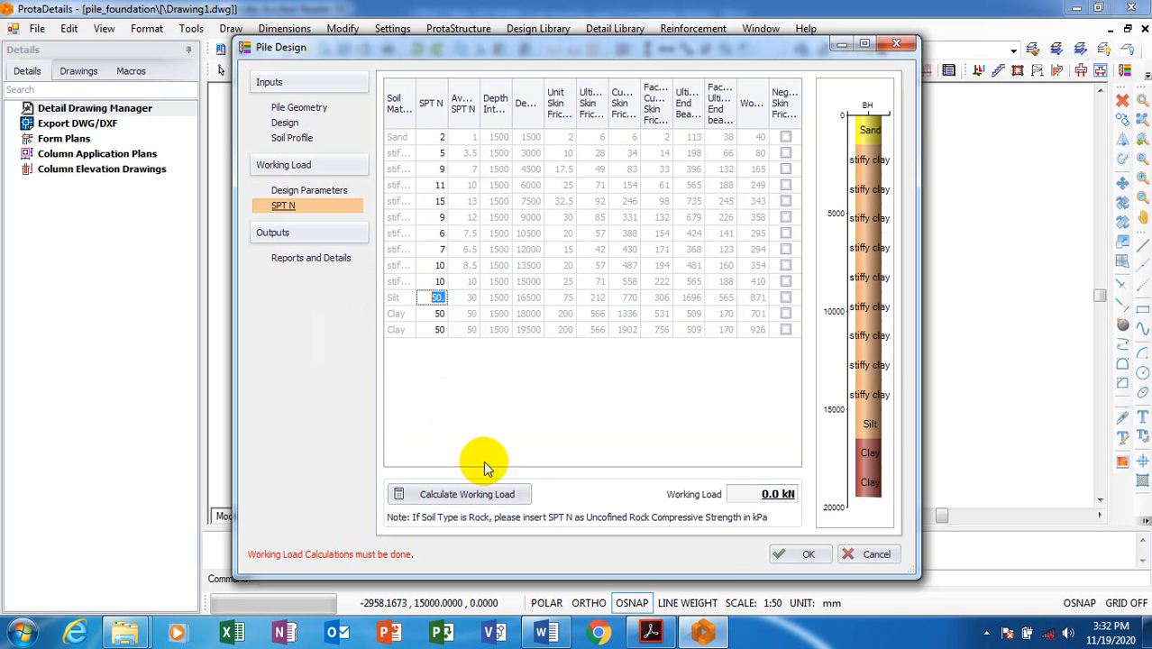
pyautogui.click(651, 631)
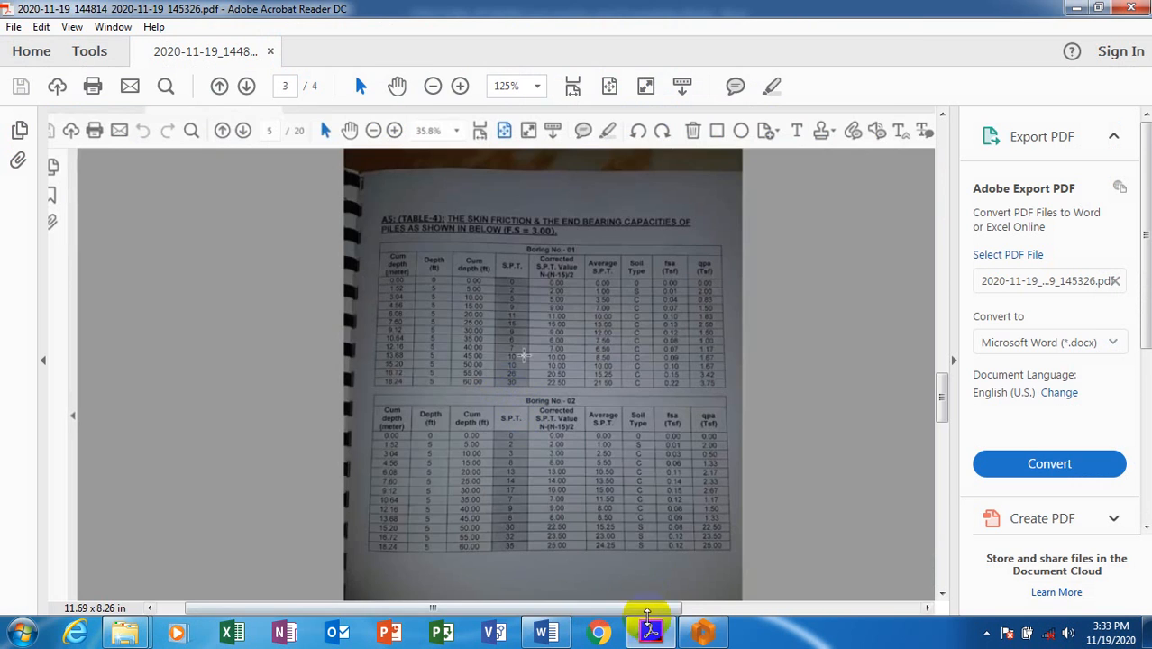
pyautogui.click(703, 631)
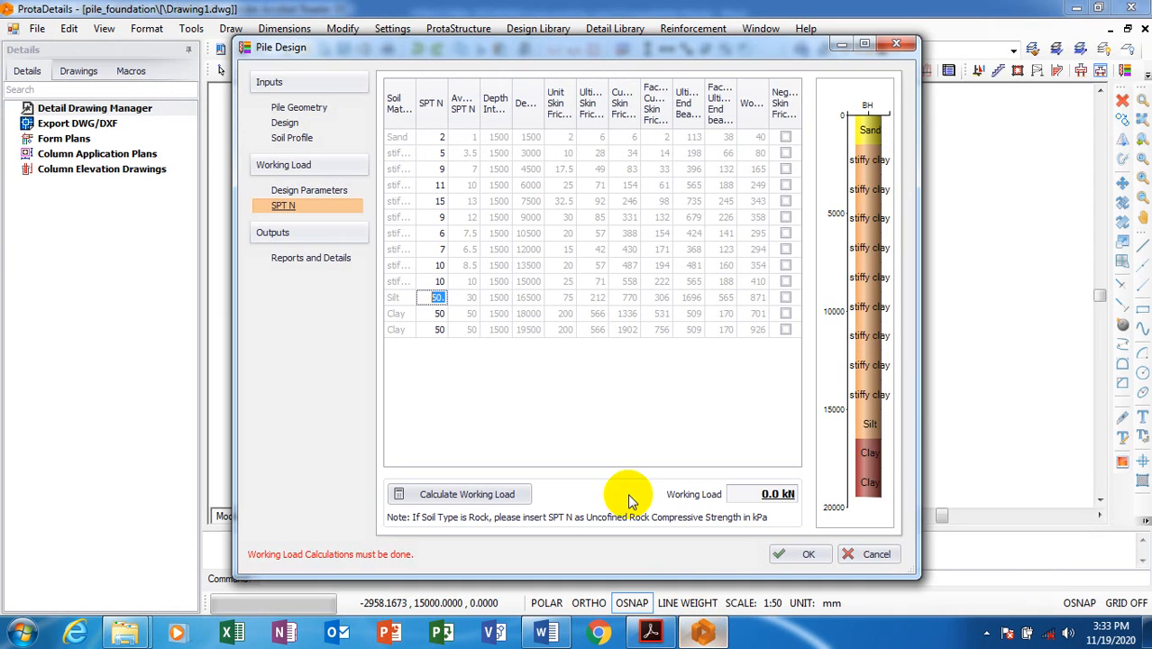
pyautogui.write('6')
pyautogui.click(438, 317)
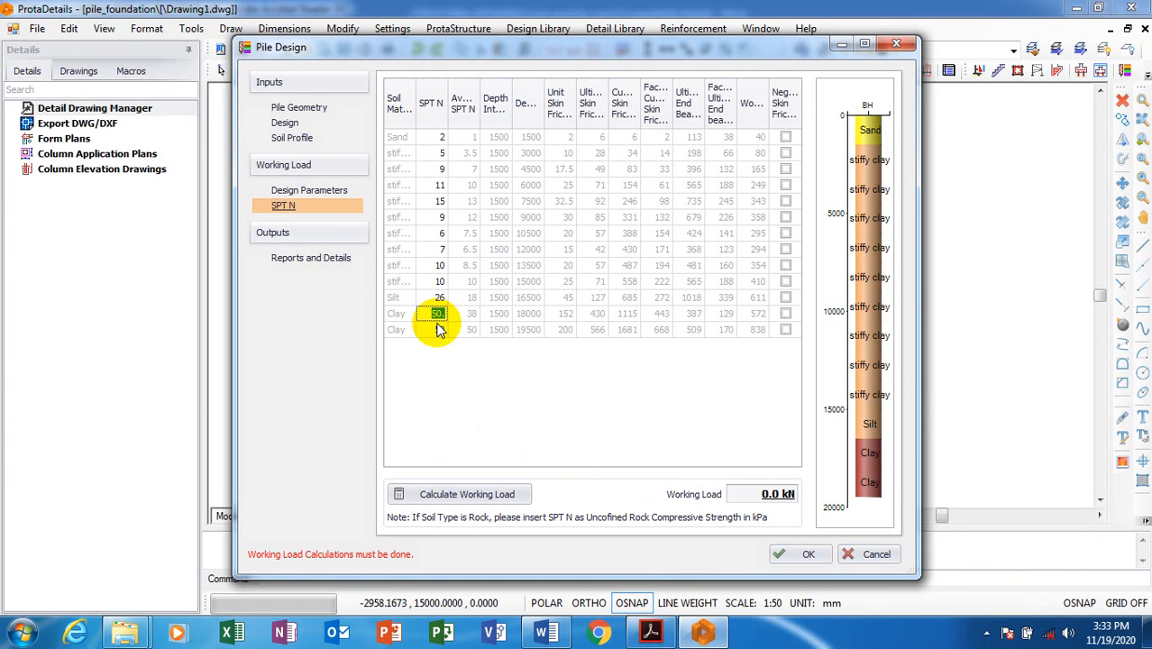
pyautogui.write('30')
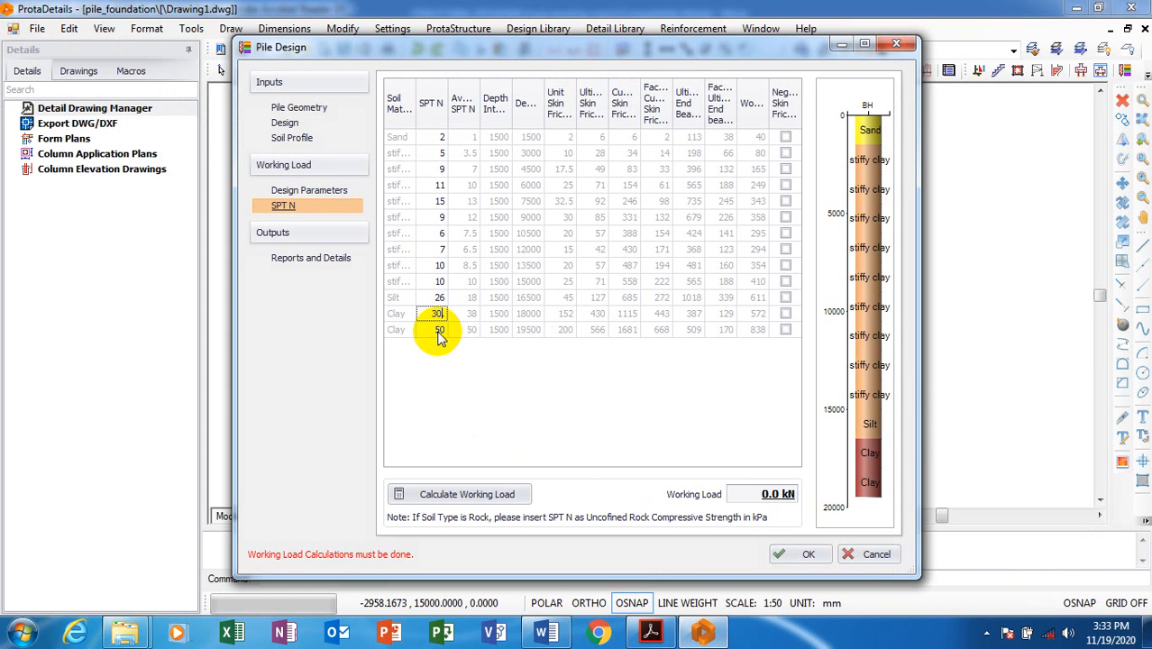
pyautogui.click(438, 329)
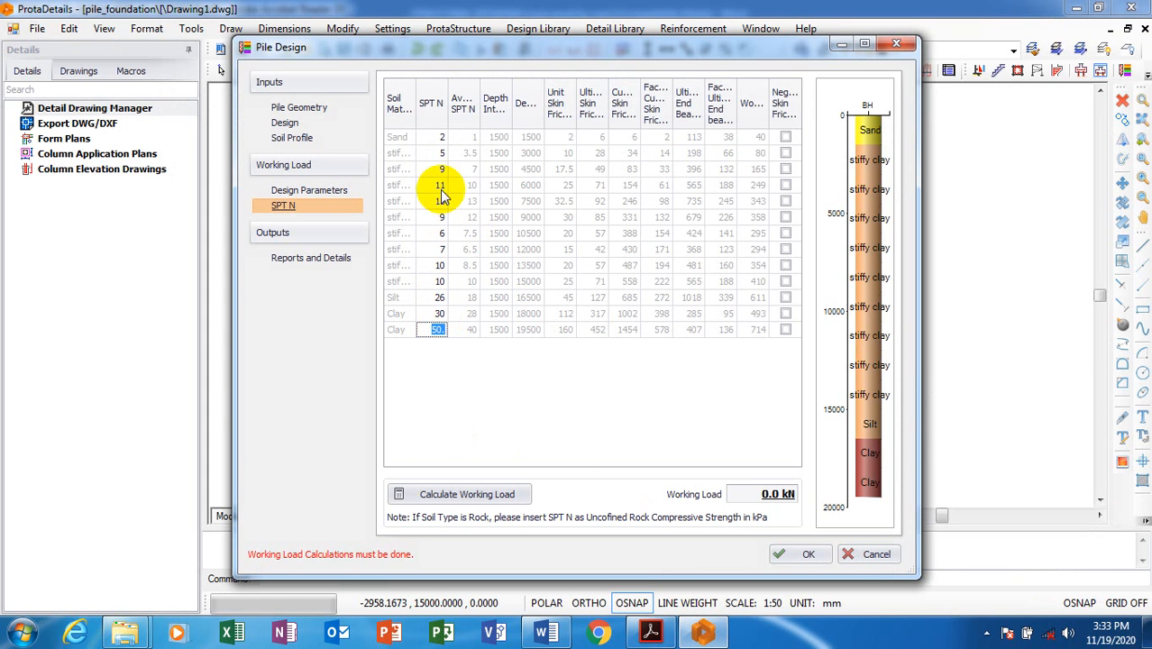
pyautogui.click(491, 267)
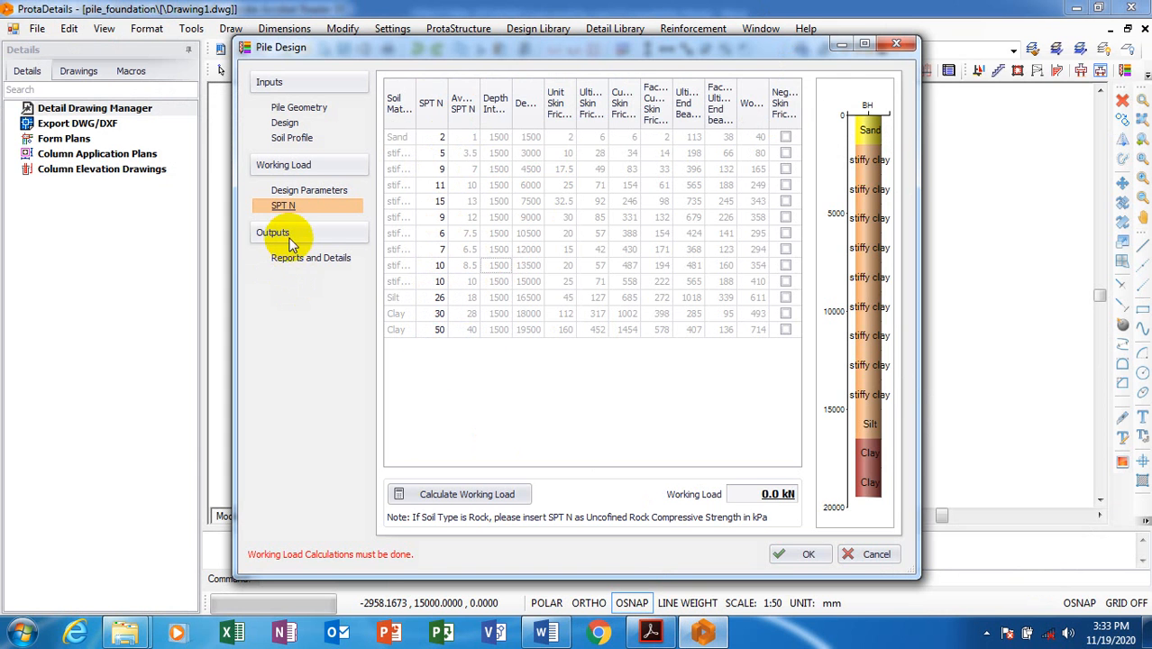
# Step: Check the working load design parameters and calculate the pile's working load from the SPT N table
pyautogui.click(308, 194)
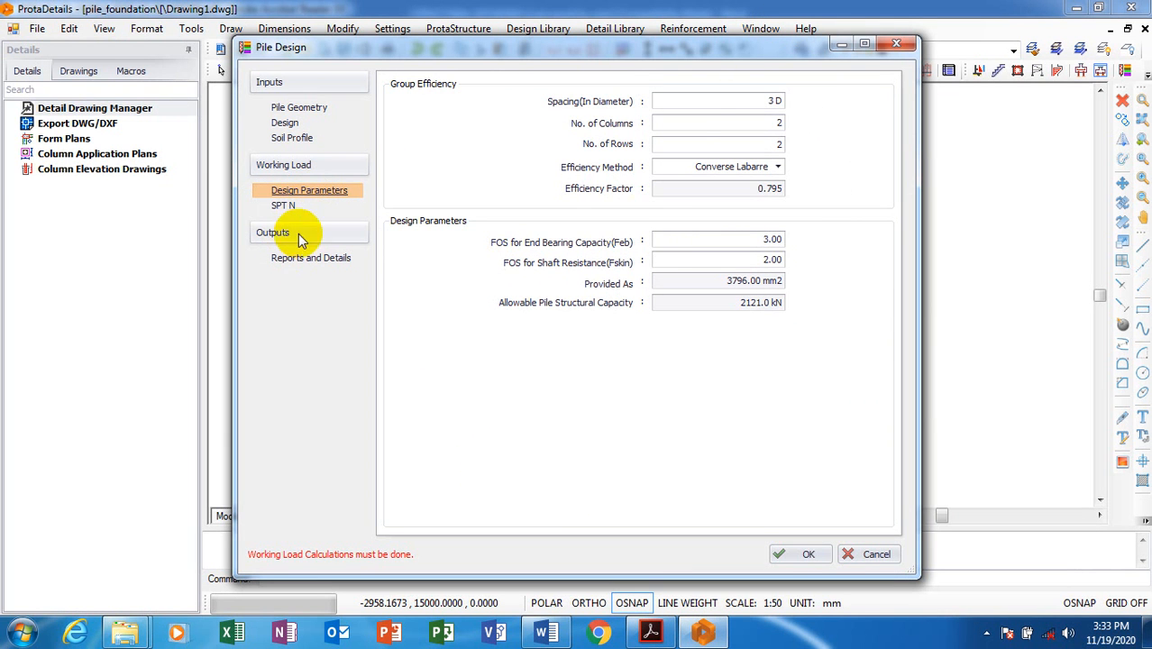
pyautogui.click(285, 207)
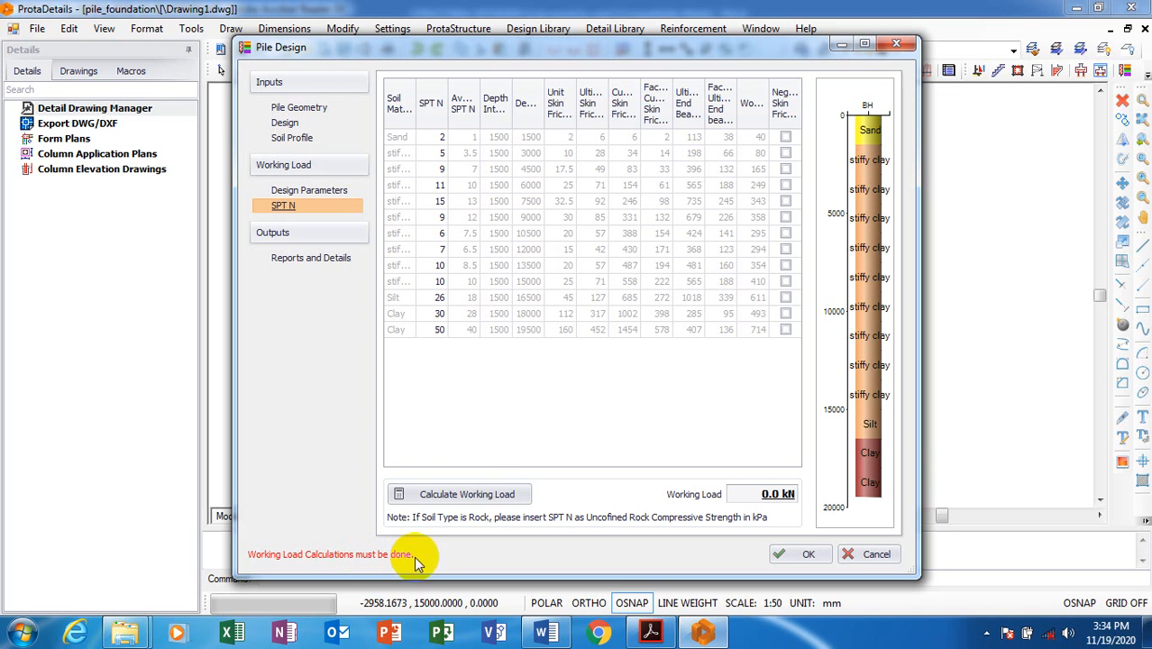
pyautogui.click(497, 497)
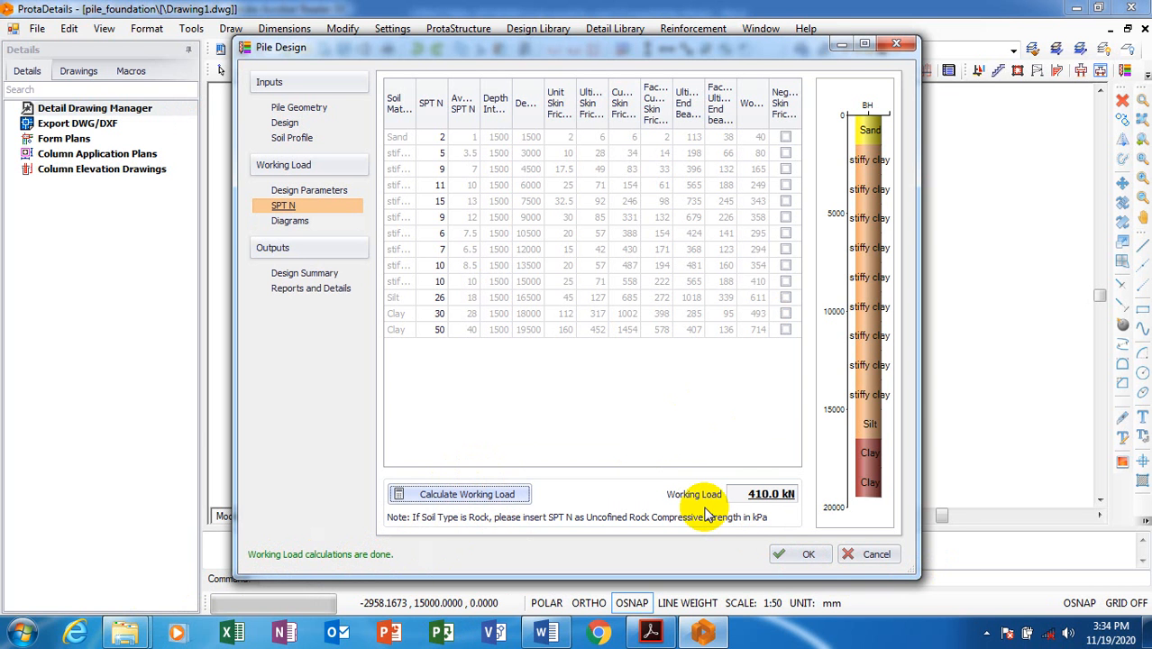
# Step: Compare the calculated working load with the design axial force, and examine the diagram of working load and SPT N against depth
pyautogui.click(285, 123)
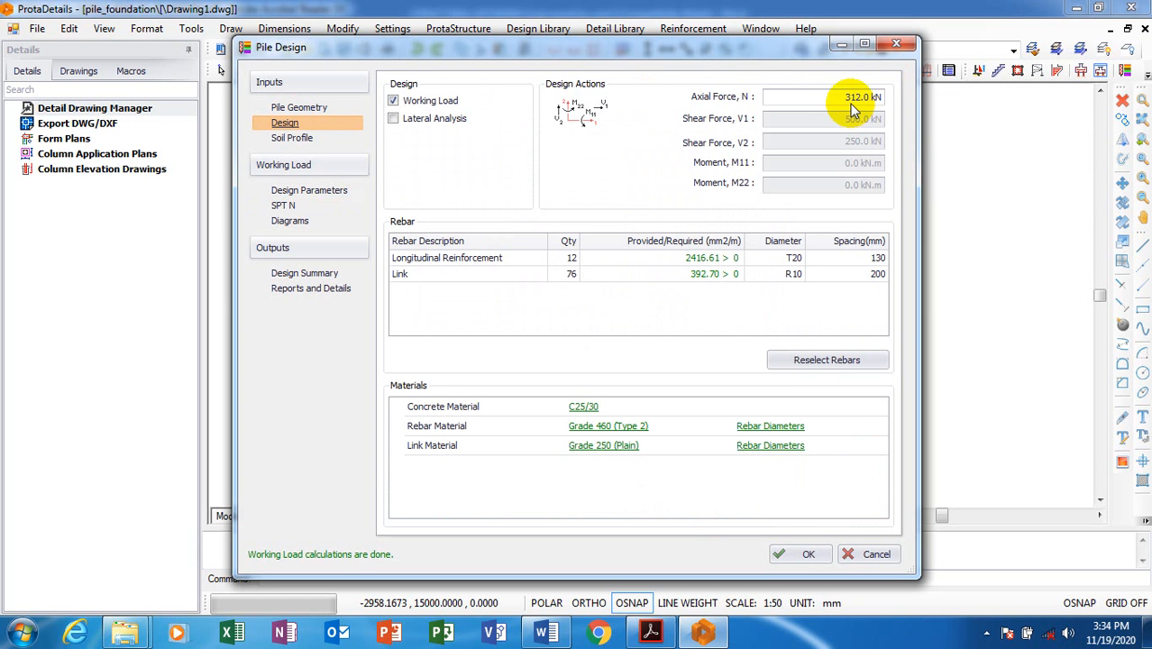
pyautogui.click(304, 275)
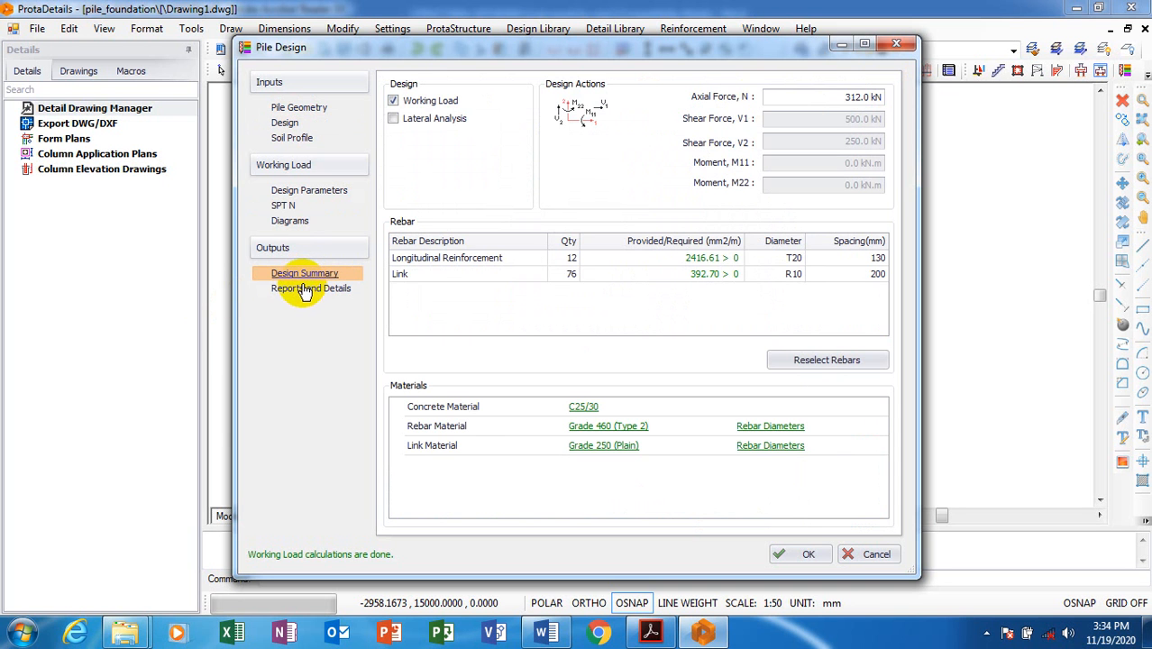
pyautogui.click(289, 220)
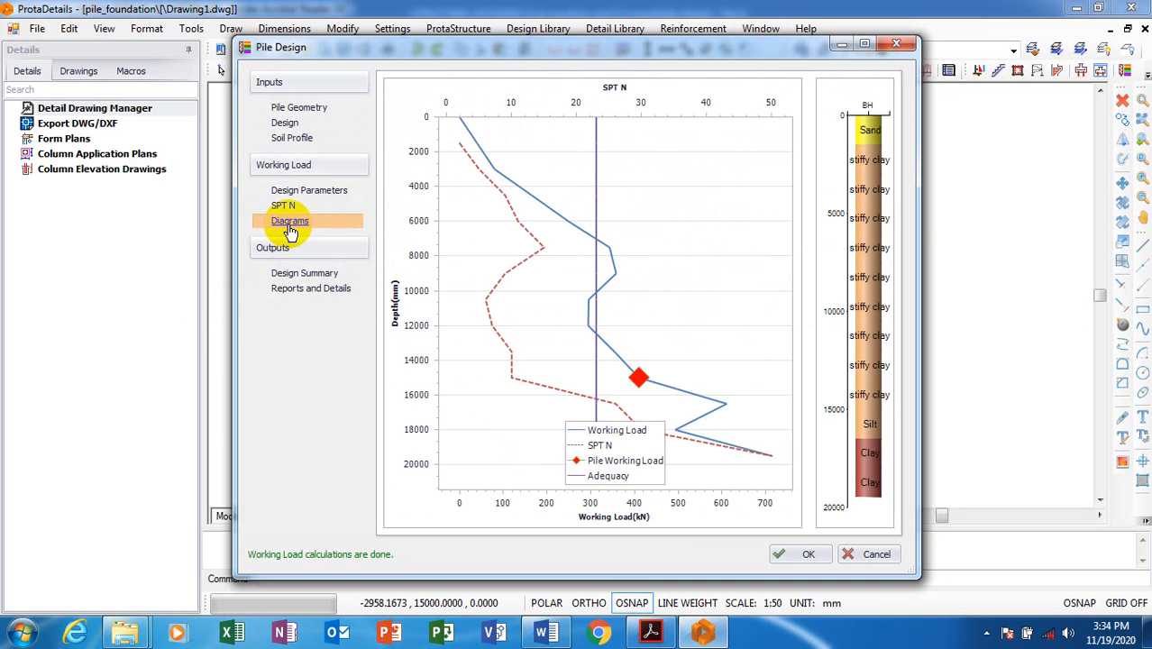
pyautogui.click(284, 206)
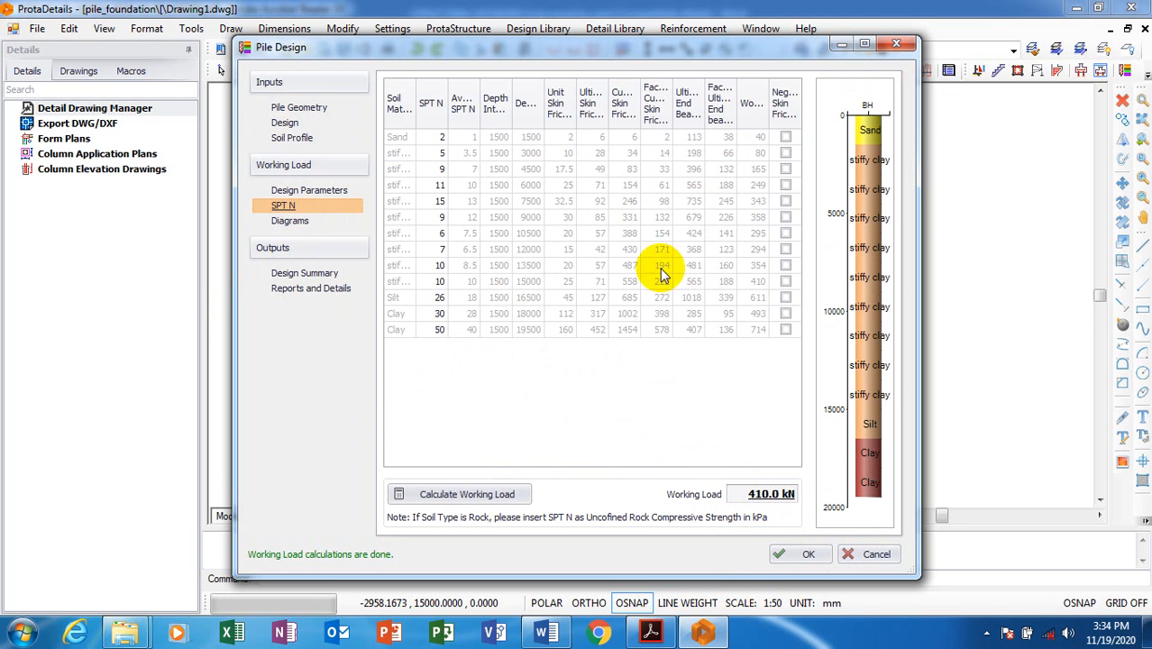
pyautogui.click(282, 126)
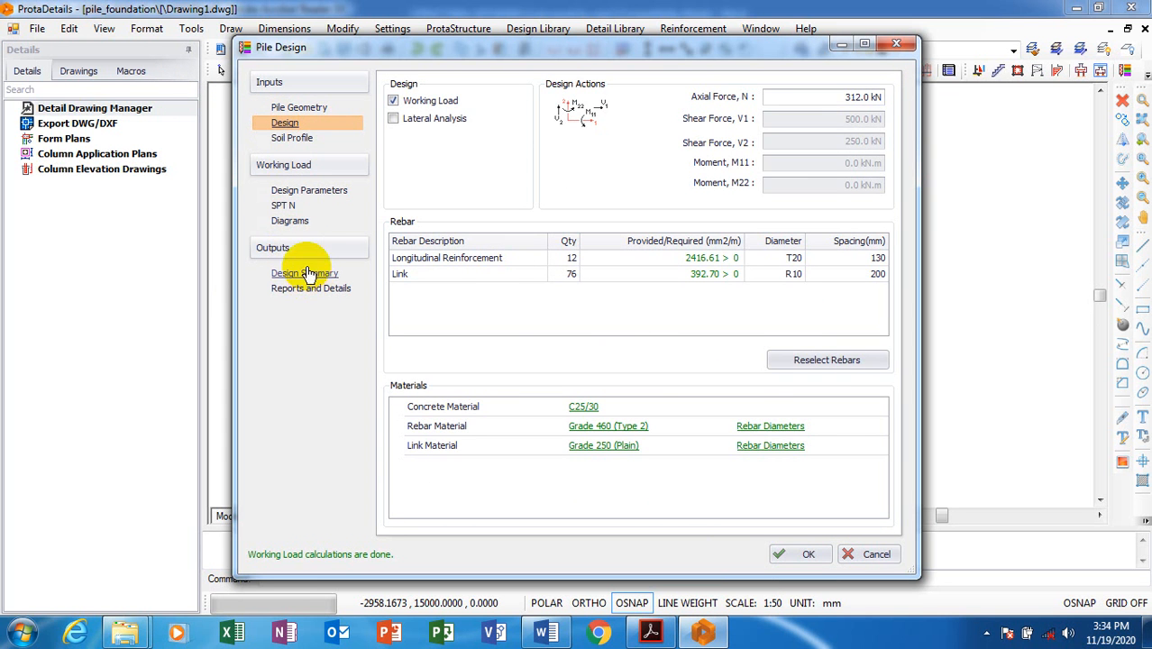
pyautogui.click(280, 206)
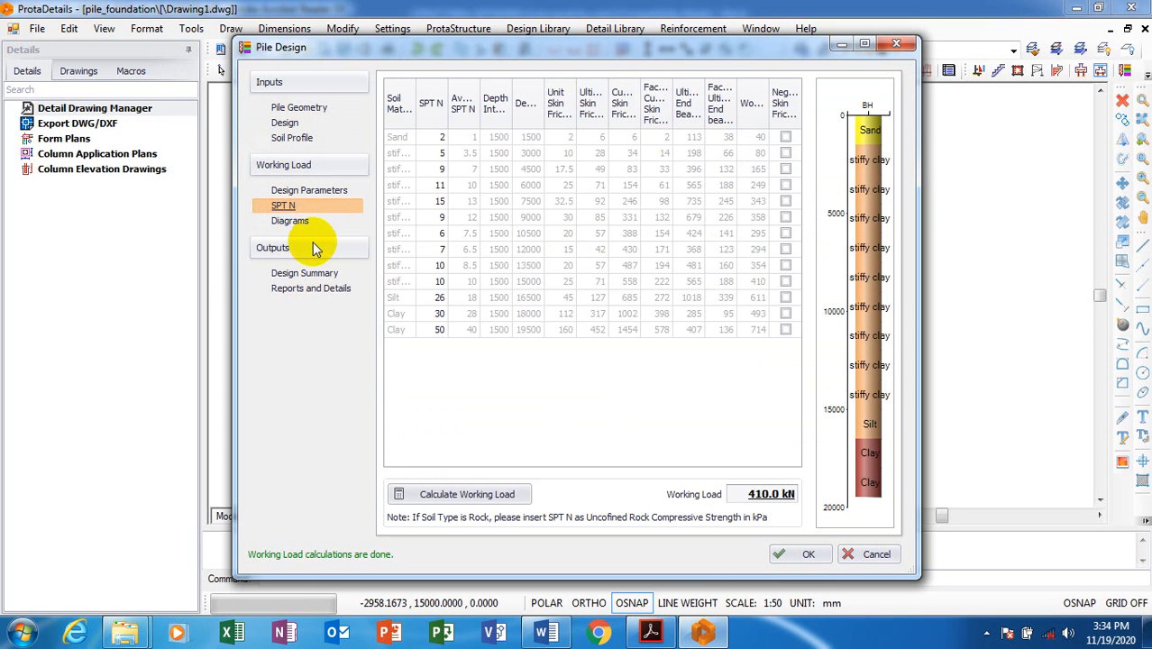
pyautogui.click(289, 223)
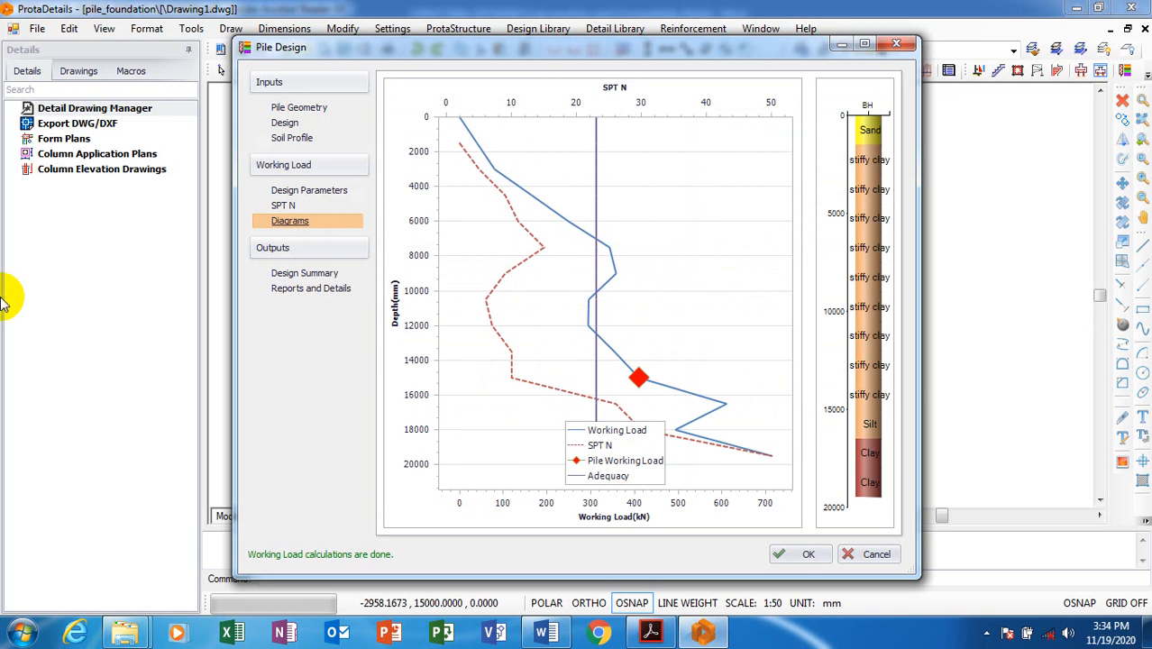
# Step: Review the pile design summary, including pile geometry, efficiency factor, safety factors and allowable structural capacity
pyautogui.click(304, 274)
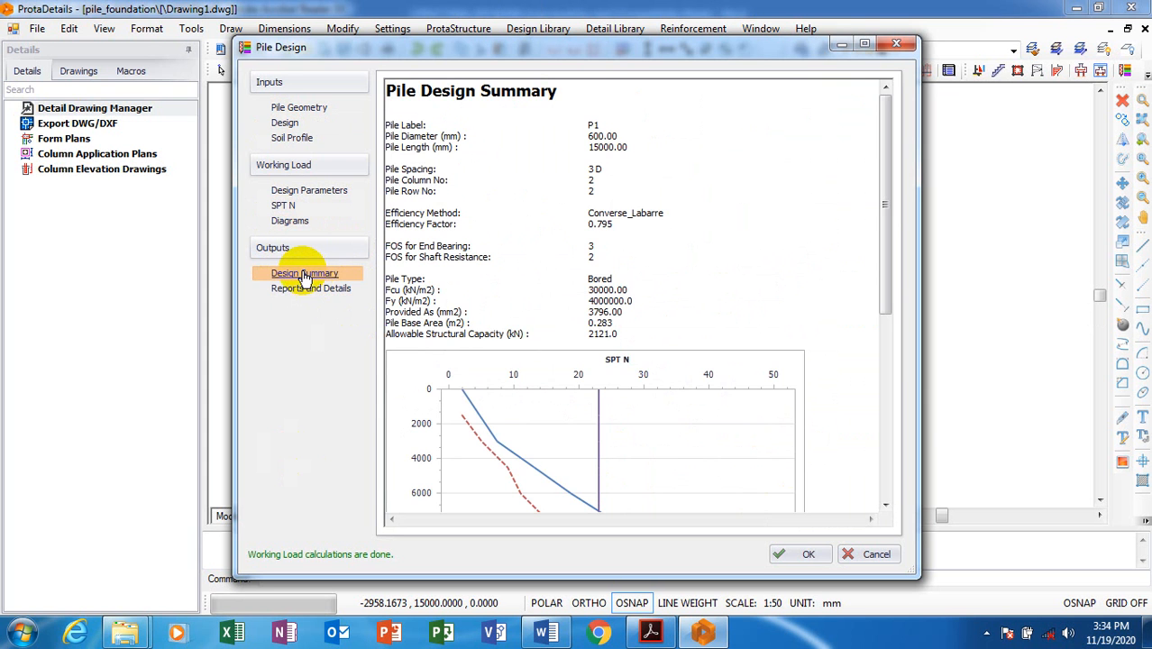
pyautogui.moveTo(892, 144); pyautogui.dragTo(881, 97)
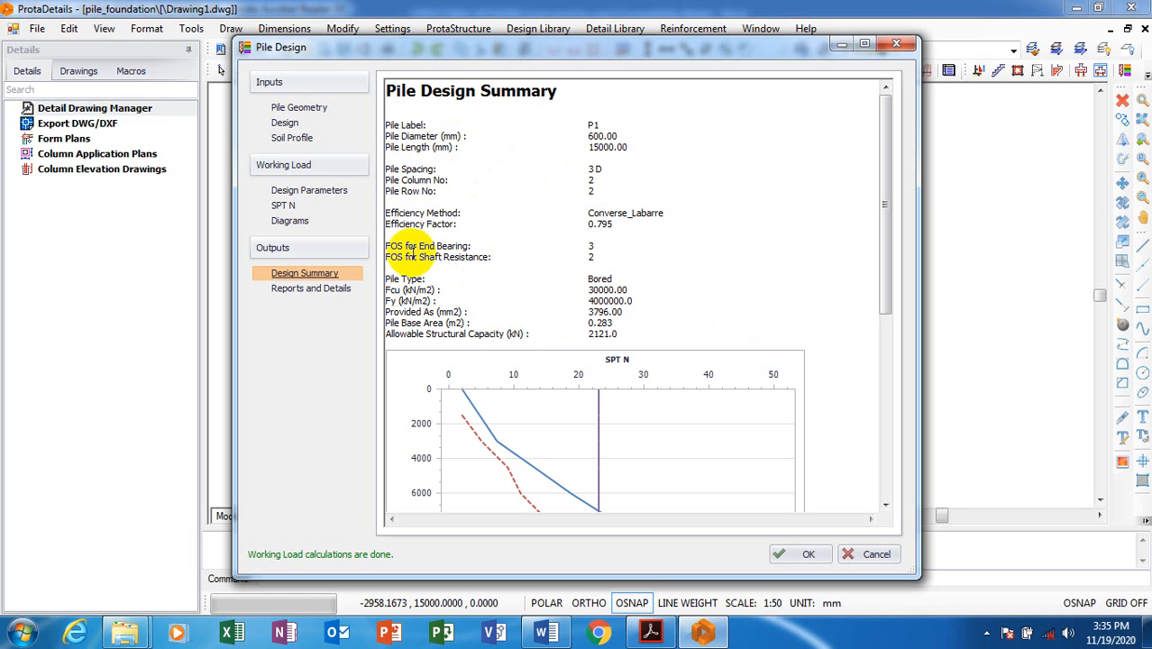
pyautogui.click(297, 289)
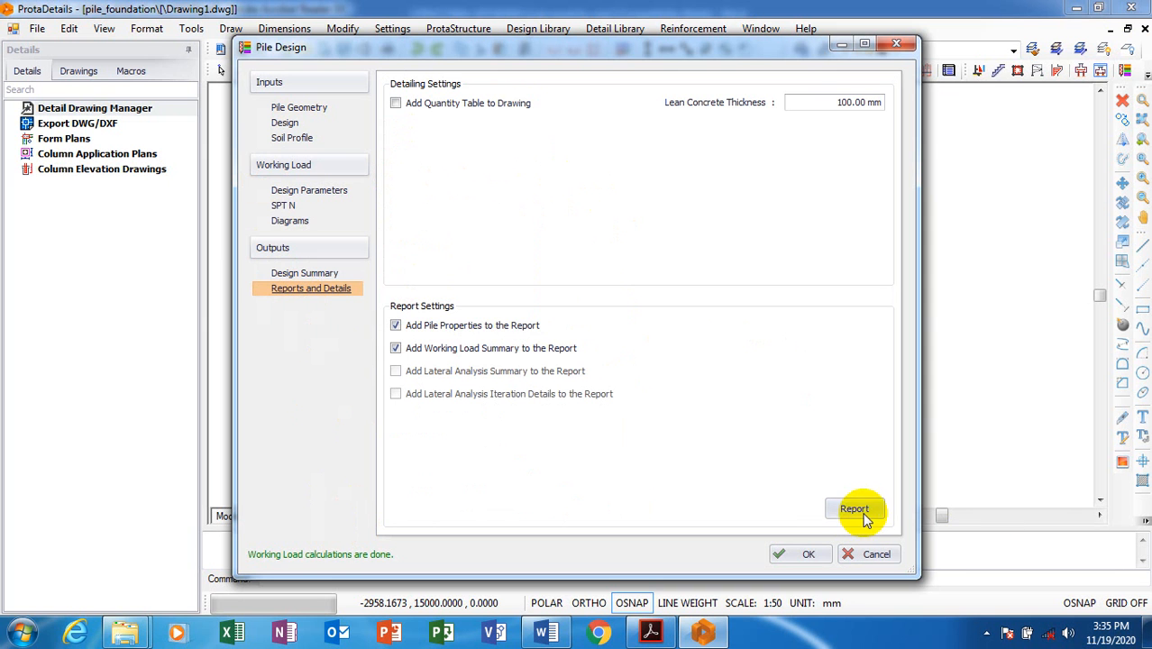
pyautogui.click(305, 277)
# Step: Include the quantity table in the drawing and generate the report with pile properties and working load summary
pyautogui.click(306, 289)
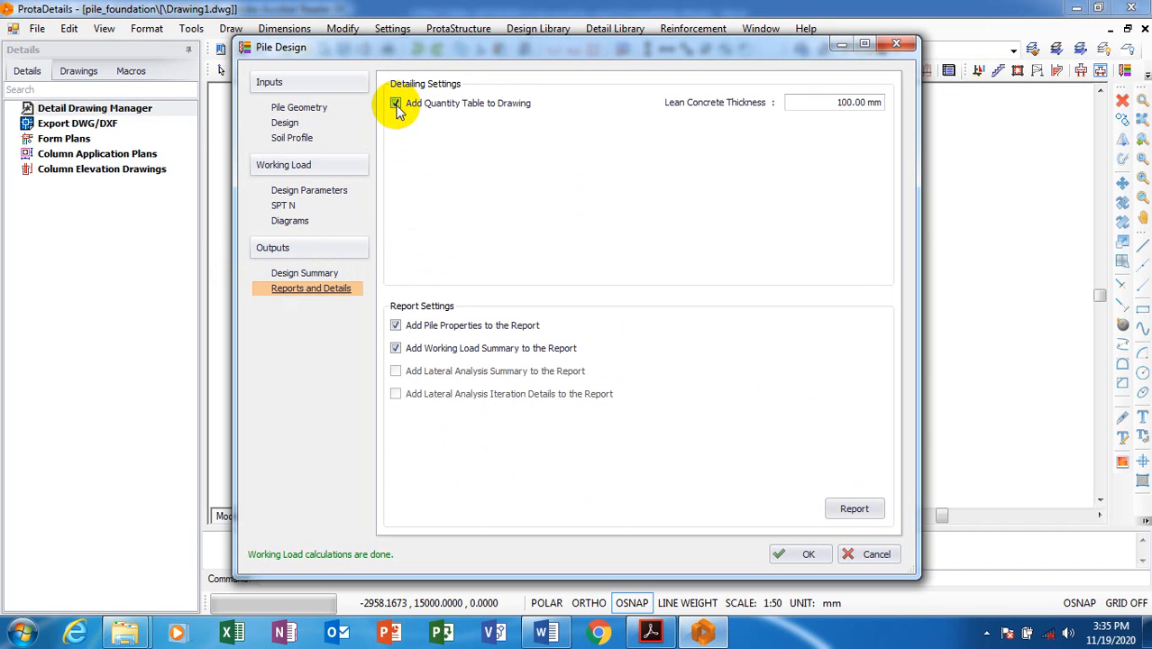
pyautogui.click(856, 514)
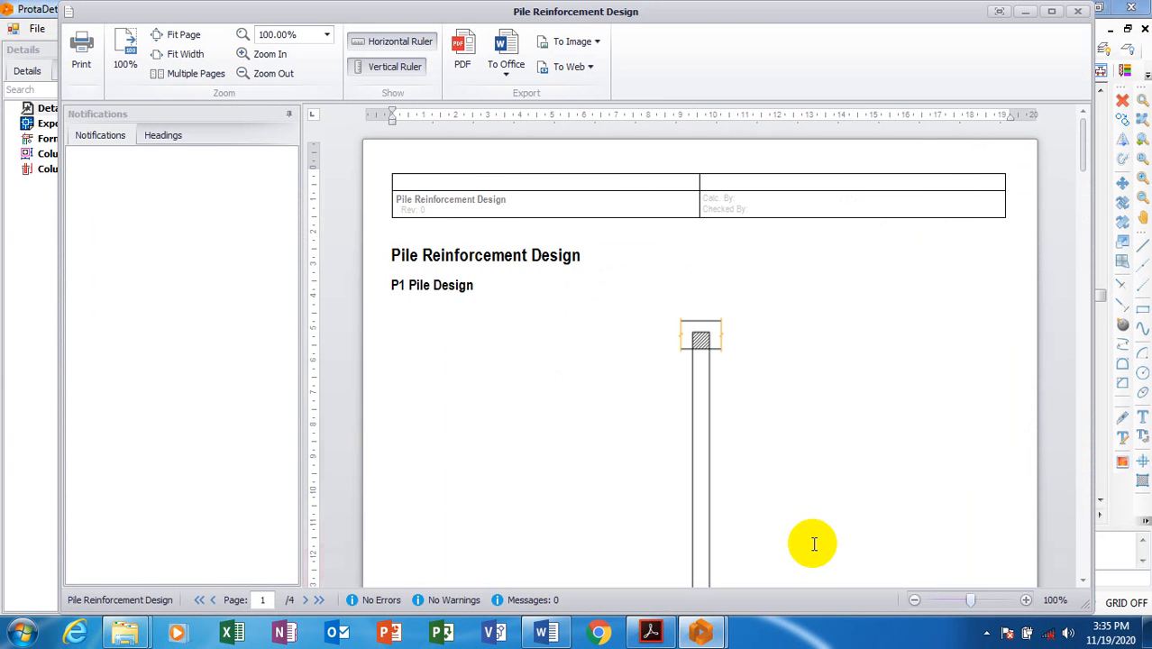
# Step: Read through the pile report's geometry, materials, rebars, soil profile, design loads and working load table, and close the report
pyautogui.scroll(-6, 768, 484)
pyautogui.scroll(-10, 685, 407)
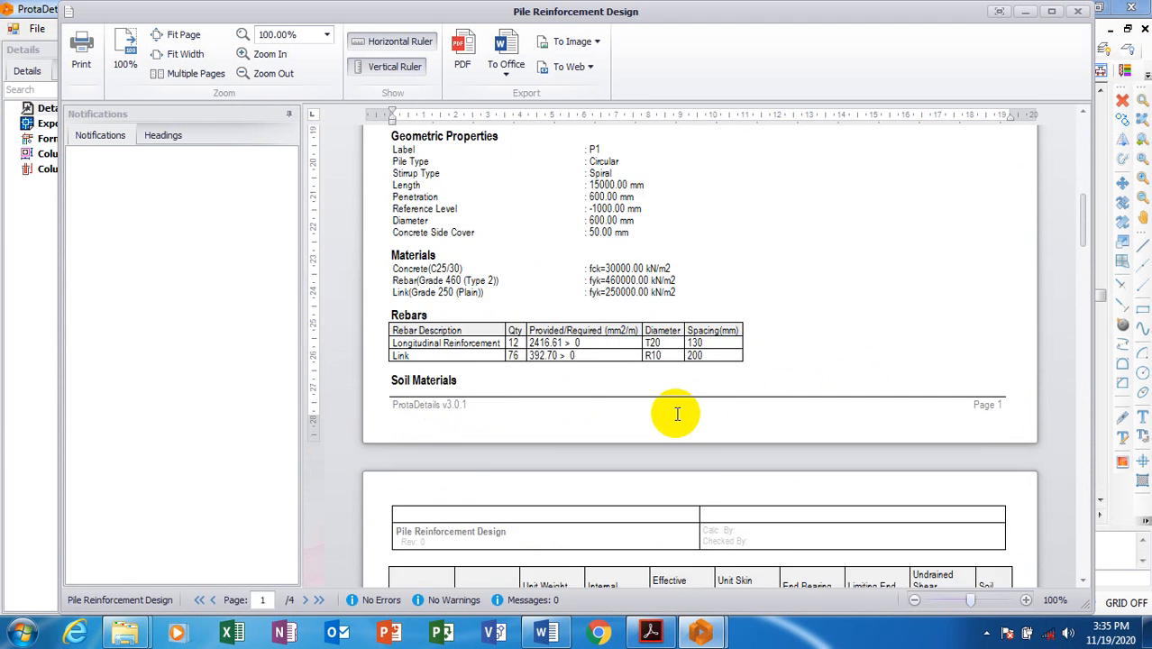
pyautogui.scroll(-10, 527, 322)
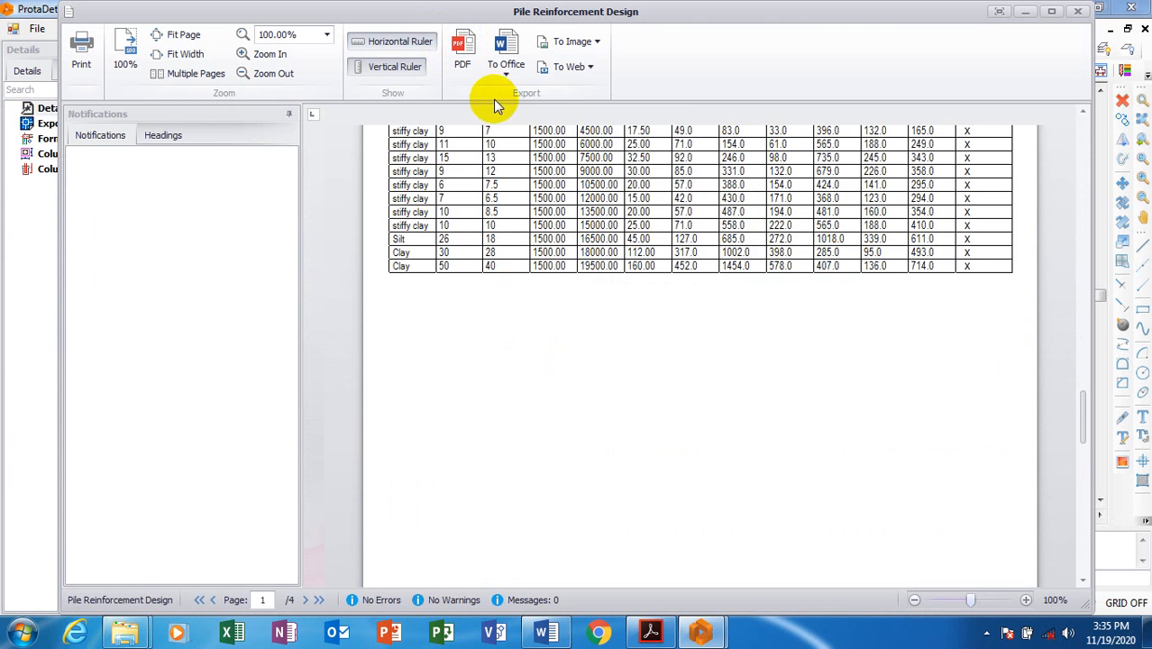
pyautogui.scroll(5, 475, 134)
pyautogui.scroll(10, 493, 250)
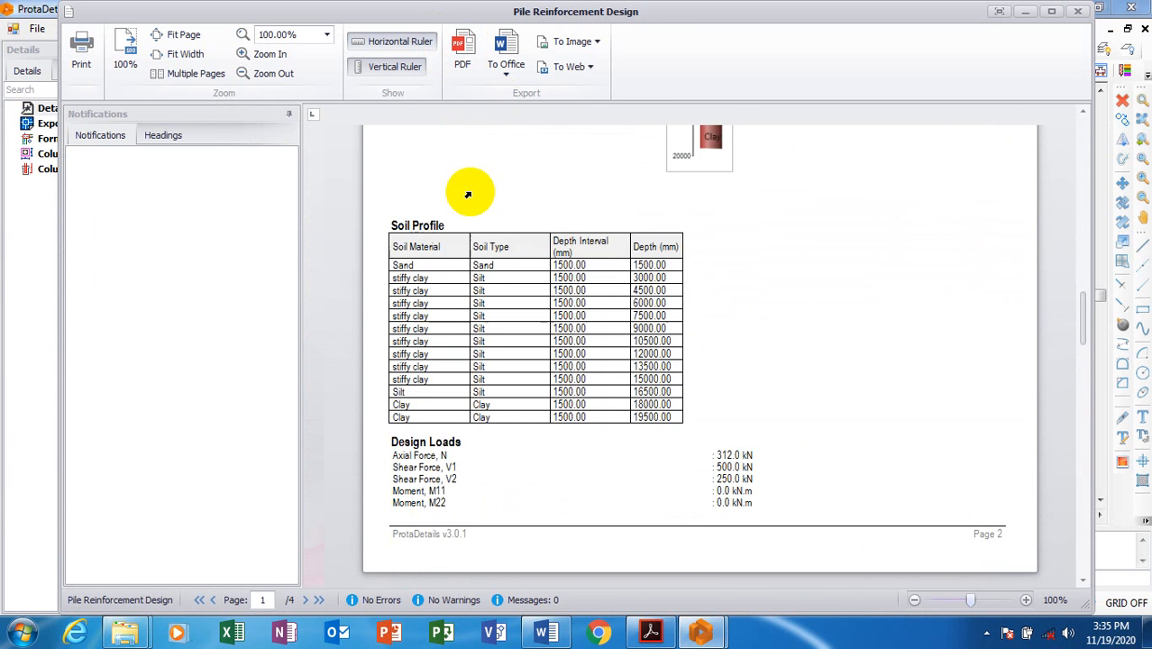
pyautogui.click(584, 441)
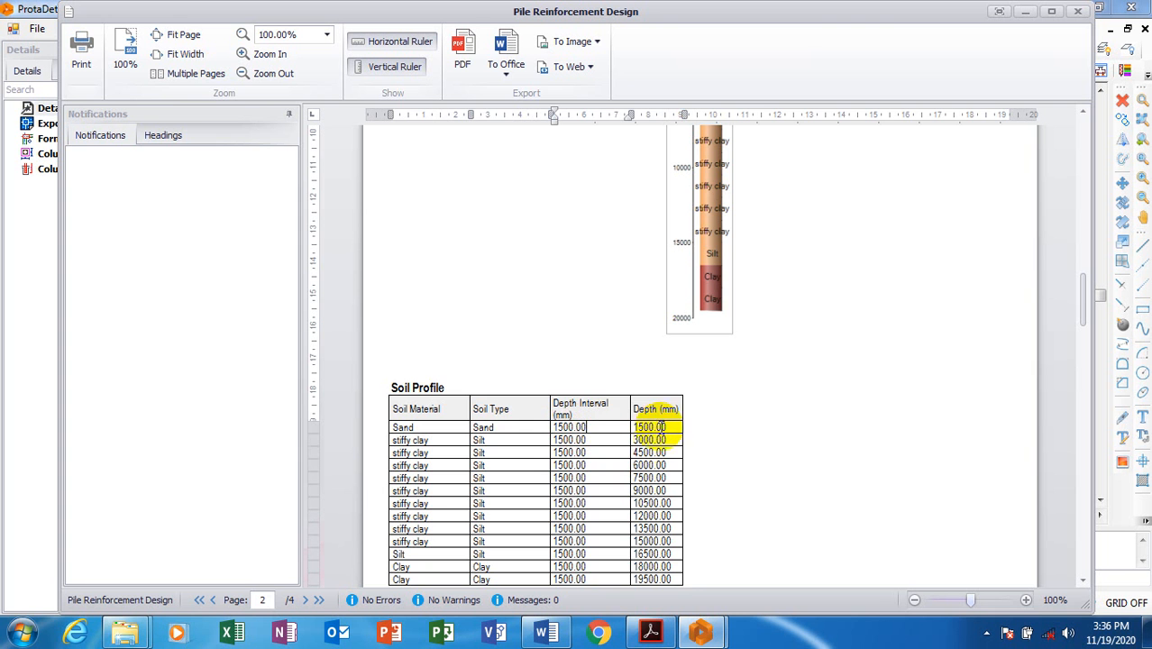
pyautogui.scroll(15, 547, 309)
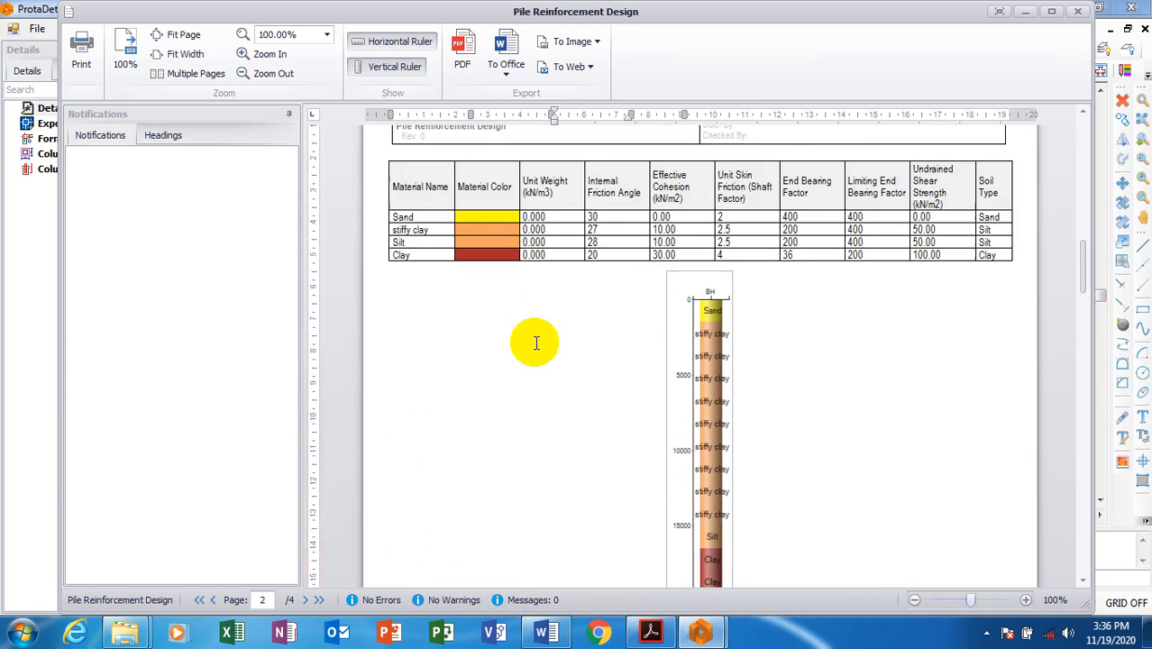
pyautogui.scroll(5, 530, 339)
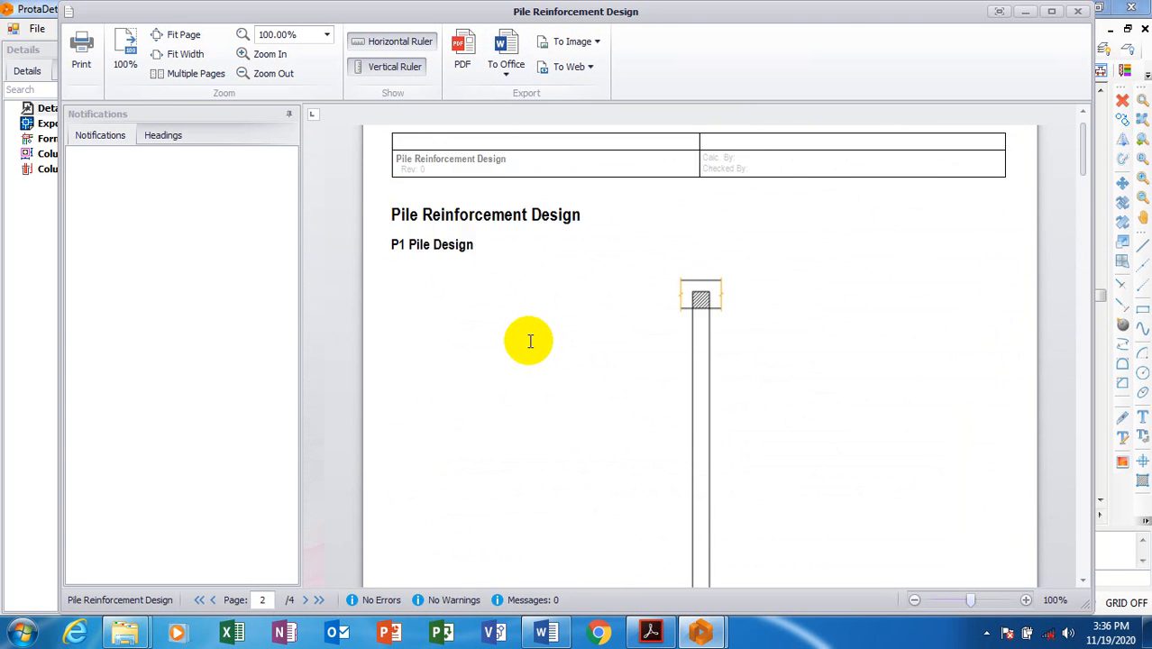
pyautogui.click(1081, 18)
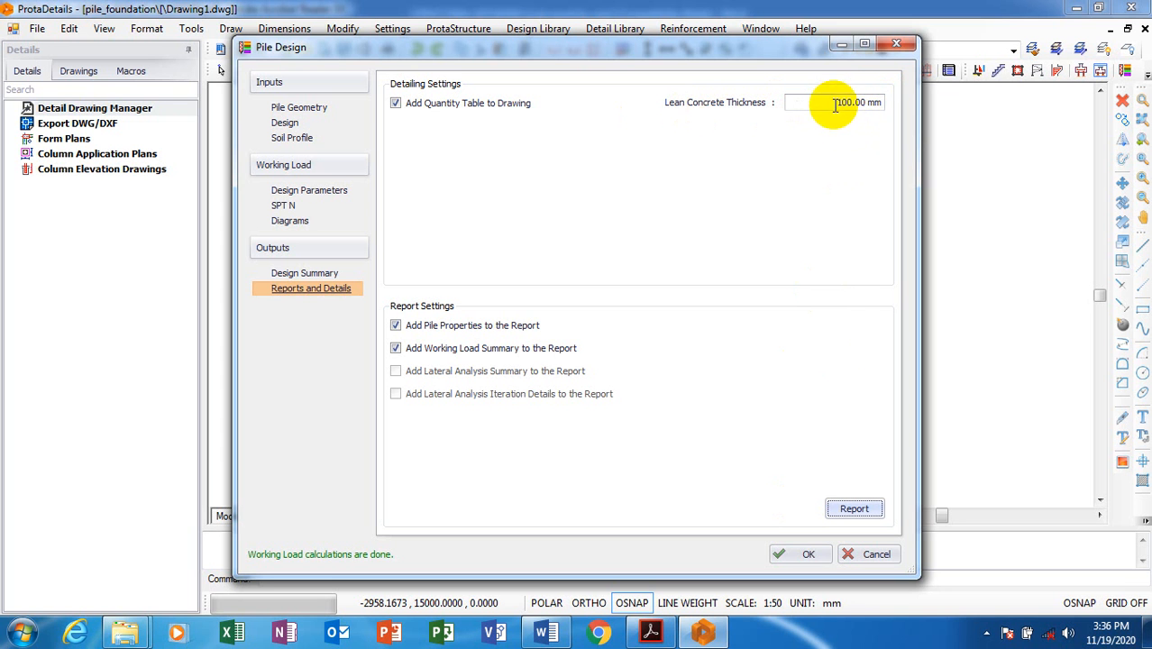
# Step: Accept the pile design and place the pile detail drawing at about X -6365, Y 4243
pyautogui.click(808, 555)
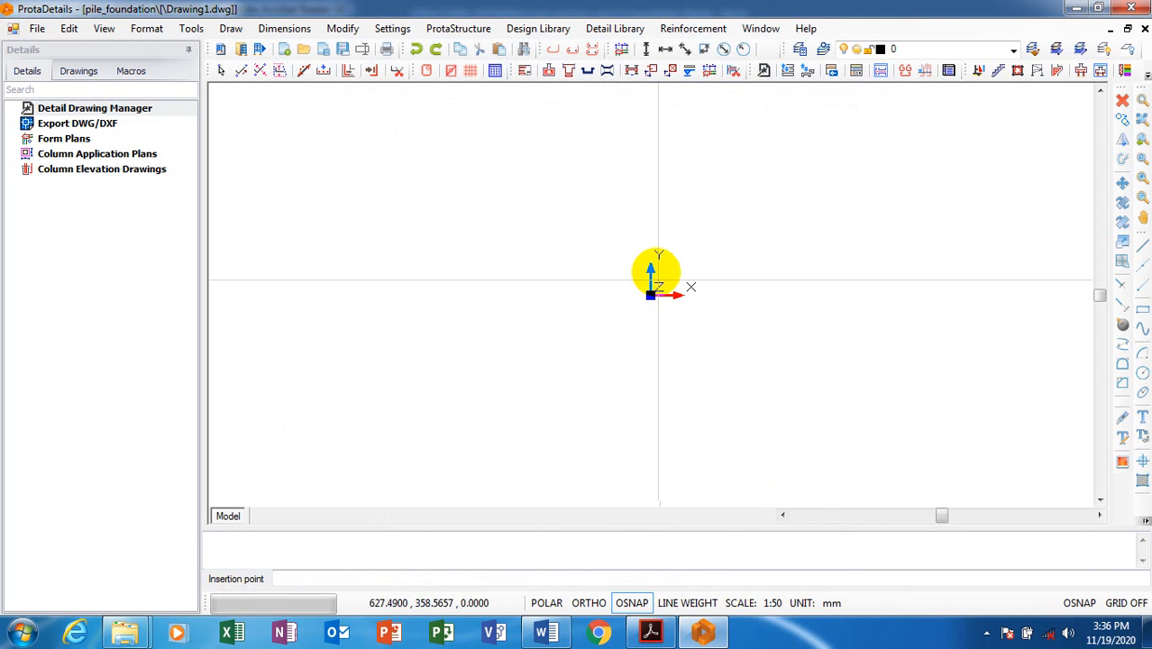
pyautogui.click(558, 236)
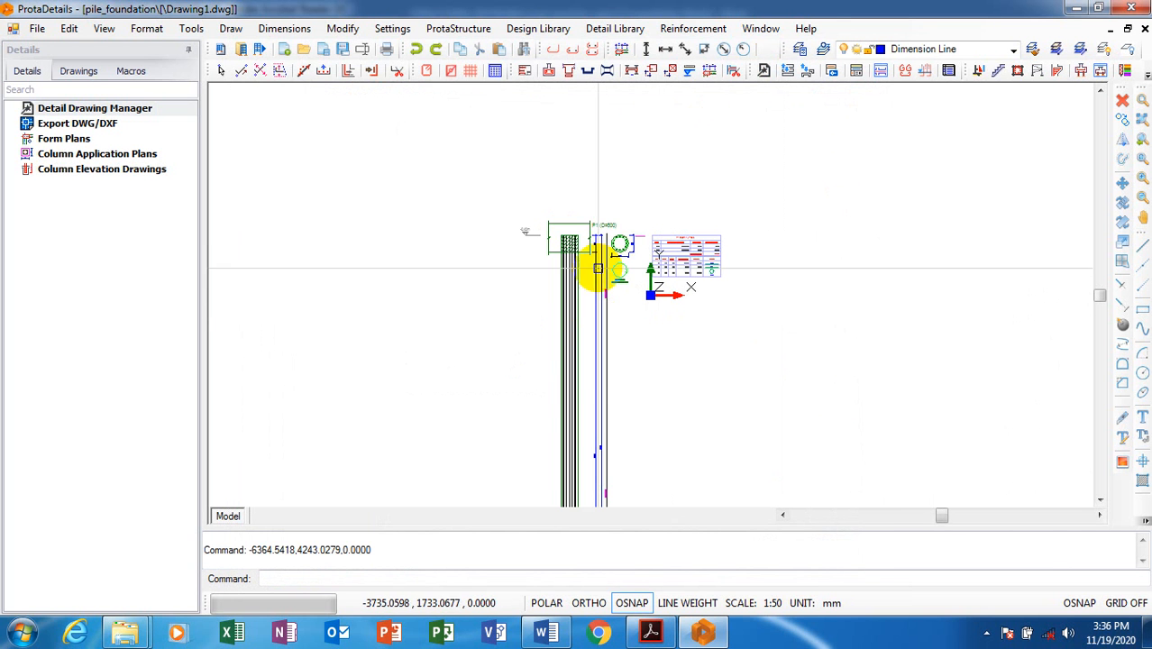
# Step: Inspect the placed pile detail, checking the P1 quantity table and the pile elevation down to its toe
pyautogui.scroll(5, 533, 236)
pyautogui.scroll(-5, 548, 205)
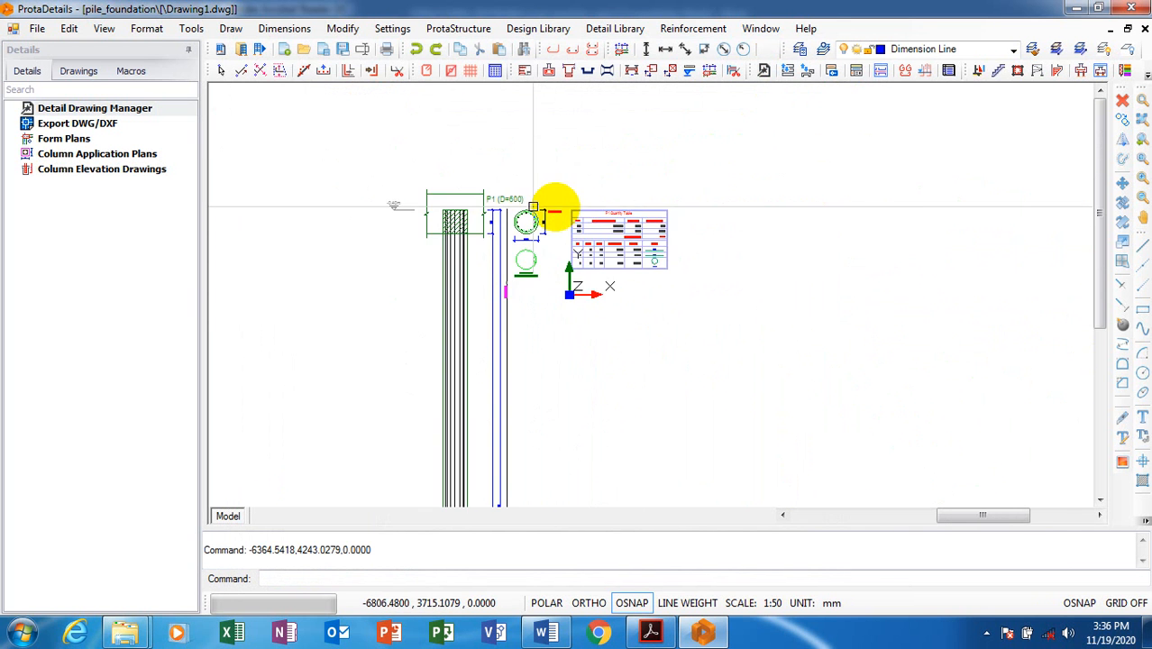
pyautogui.scroll(4, 553, 205)
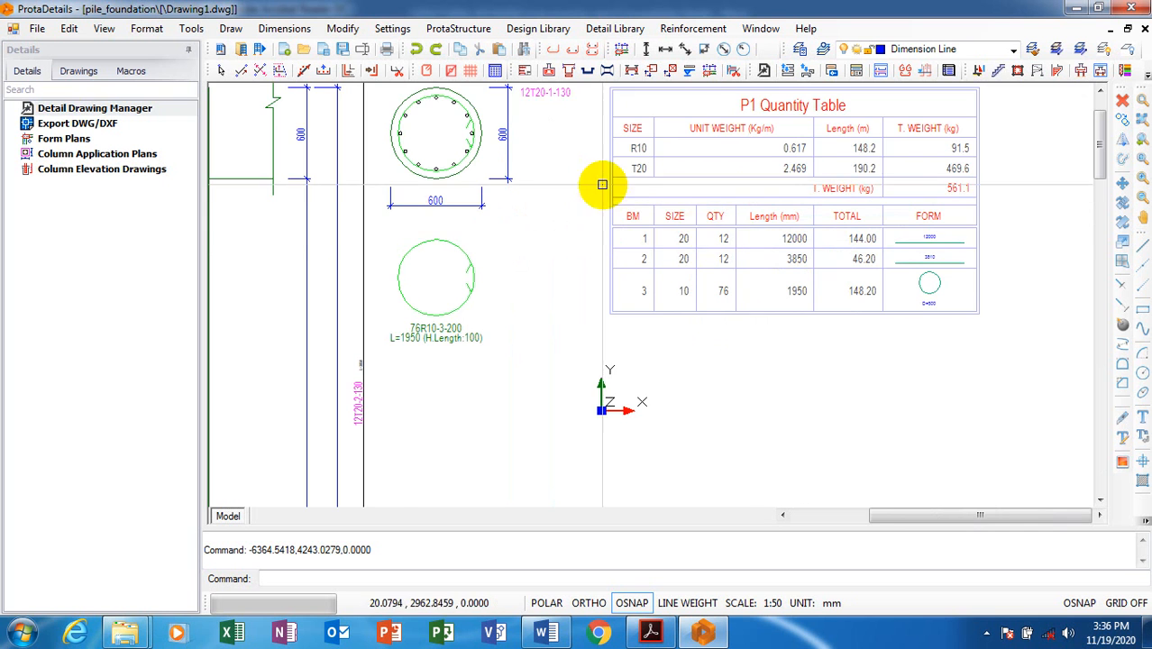
pyautogui.scroll(-4, 669, 327)
pyautogui.scroll(-3, 559, 482)
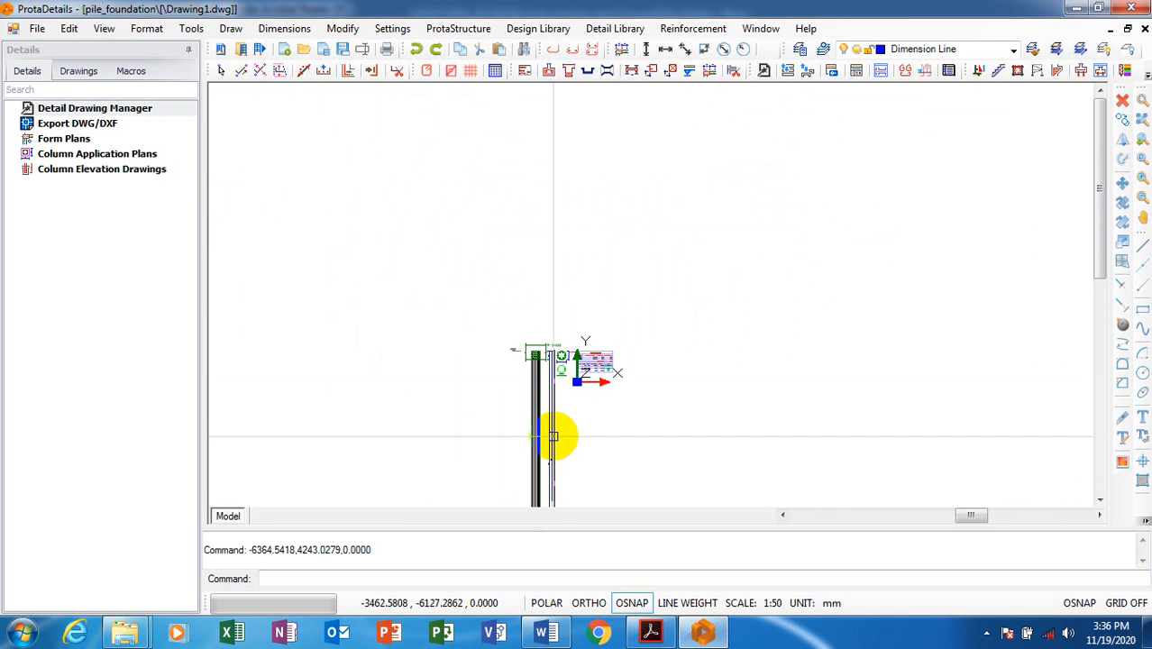
pyautogui.scroll(5, 539, 476)
pyautogui.scroll(3, 544, 378)
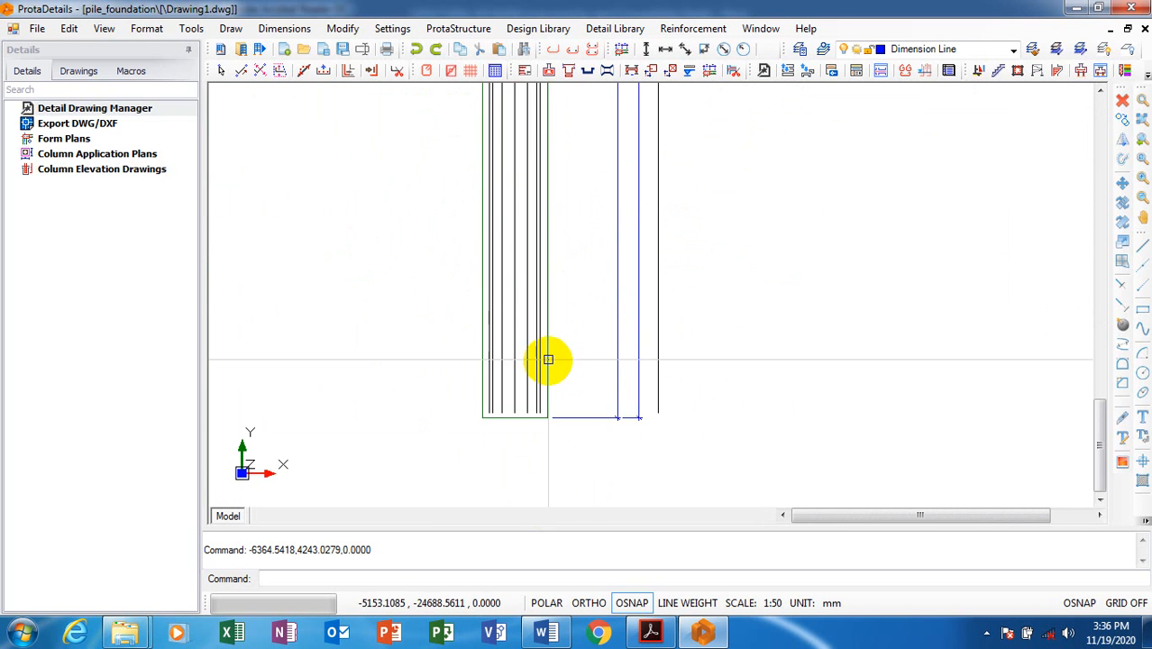
pyautogui.scroll(-4, 599, 486)
pyautogui.scroll(-3, 621, 461)
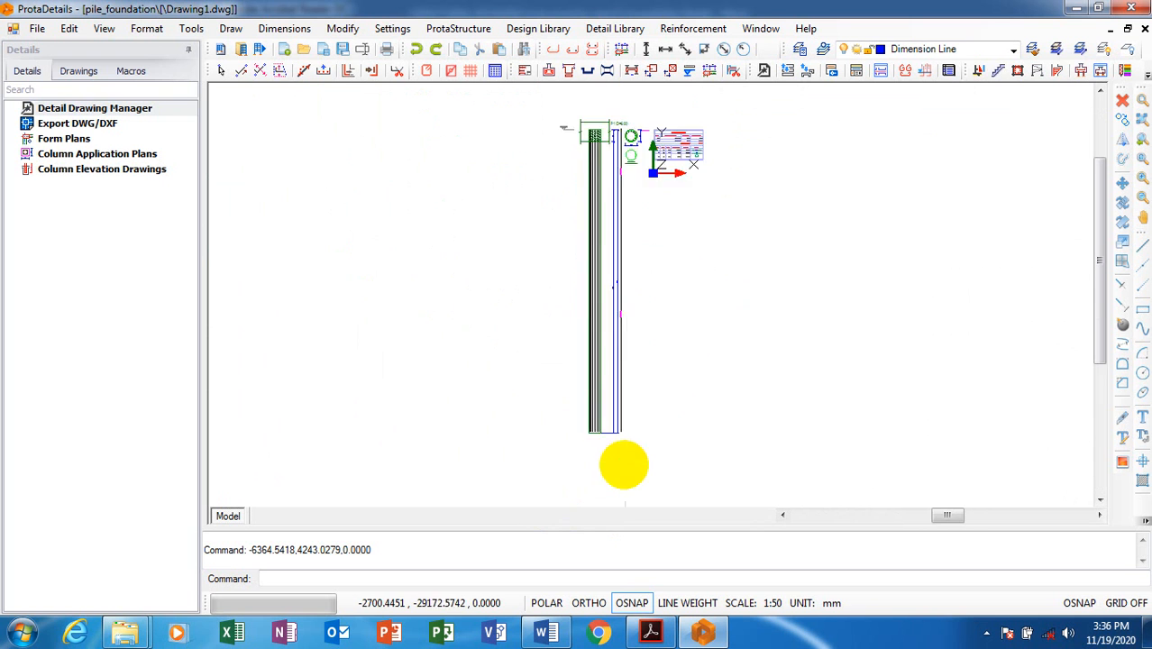
# Step: Examine the pile's cross-section, longitudinal bar and link labels, and the level mark at the pile head
pyautogui.scroll(6, 631, 217)
pyautogui.scroll(3, 810, 283)
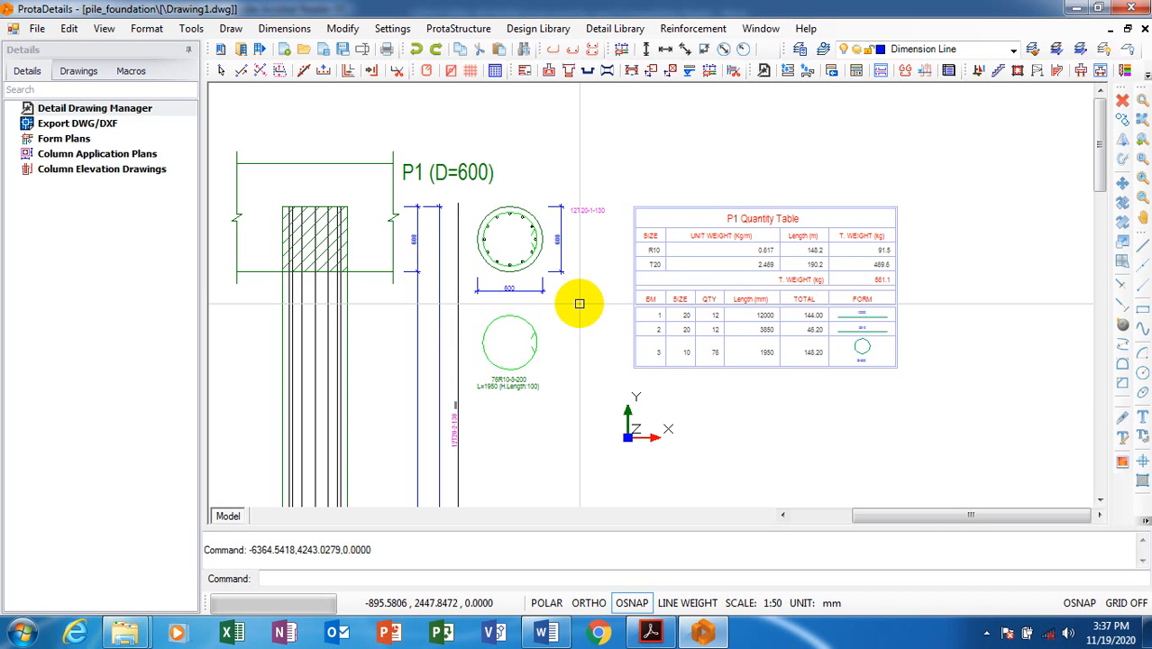
pyautogui.scroll(3, 539, 216)
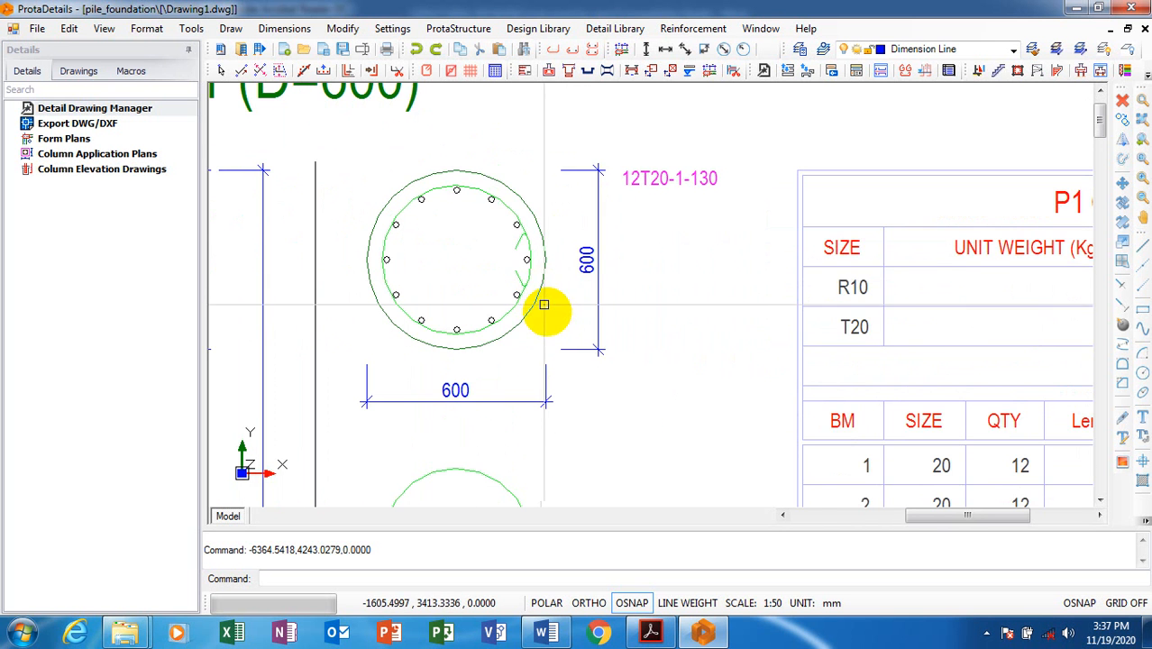
pyautogui.scroll(-4, 609, 333)
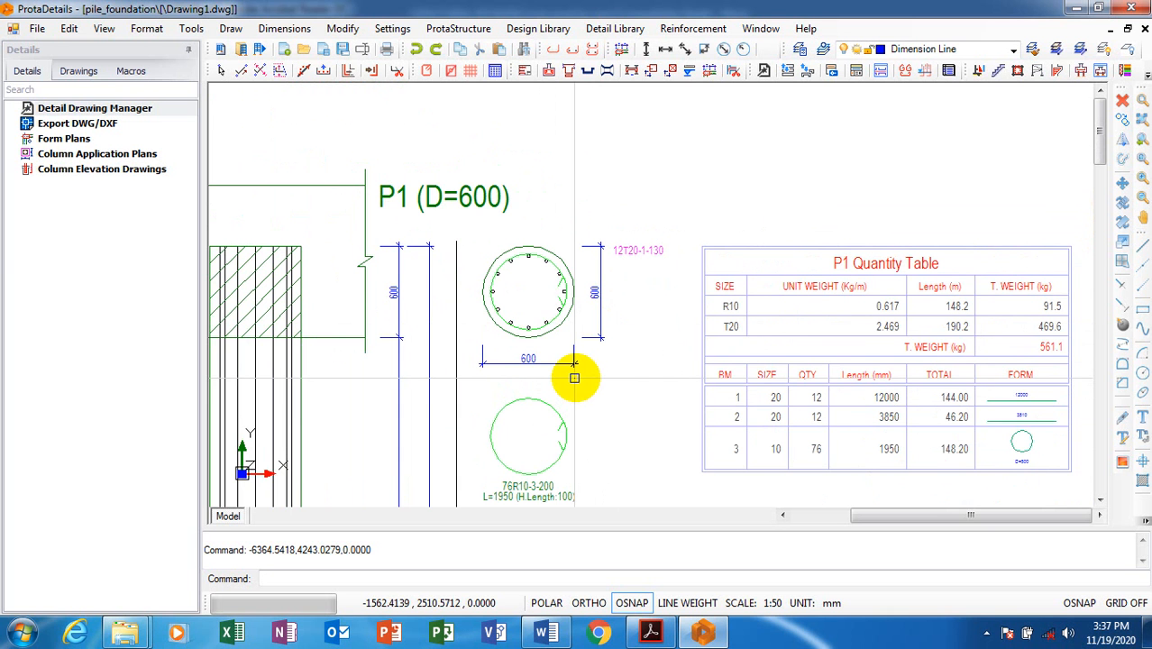
pyautogui.scroll(-5, 763, 326)
pyautogui.scroll(-1, 571, 313)
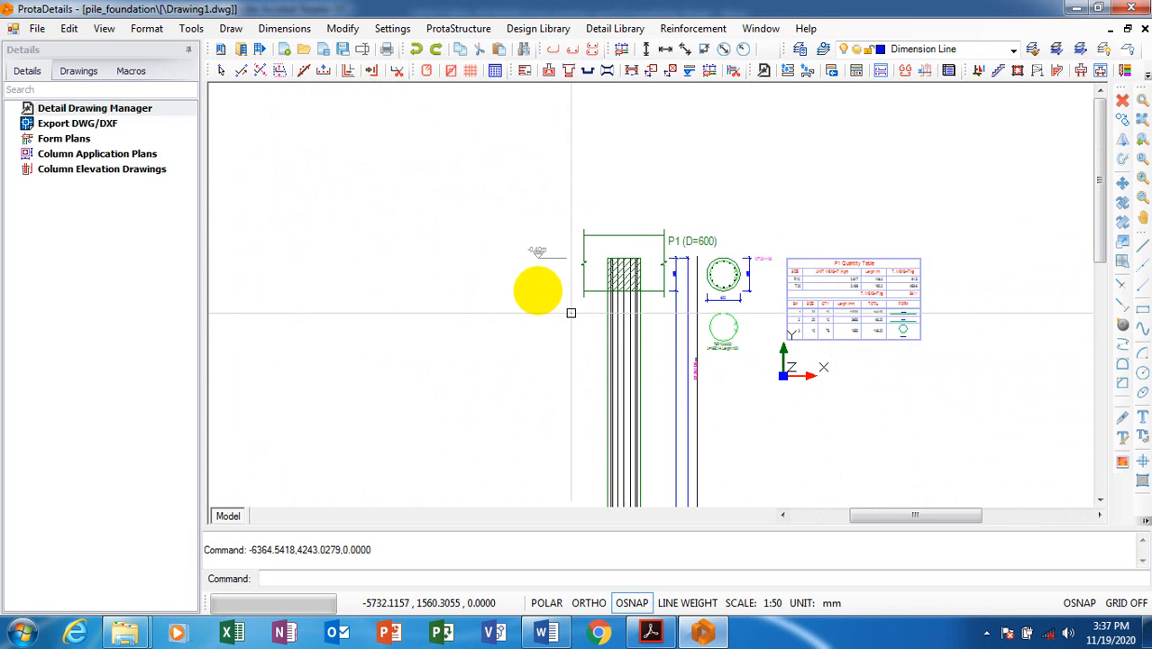
pyautogui.scroll(3, 368, 208)
pyautogui.scroll(-2, 389, 214)
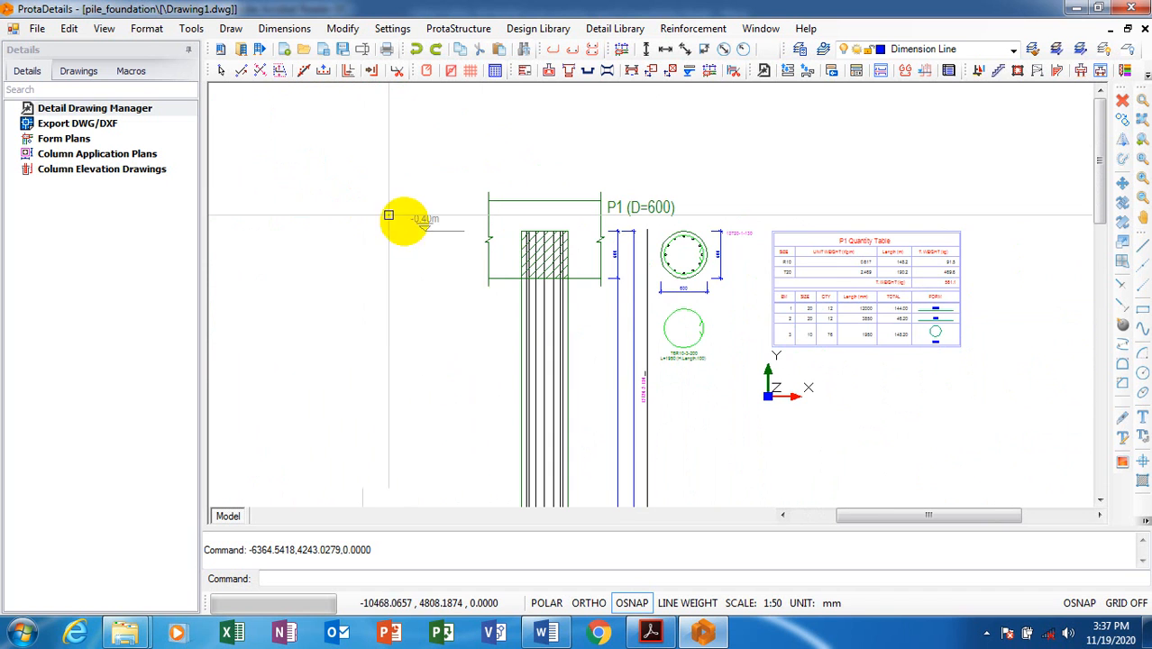